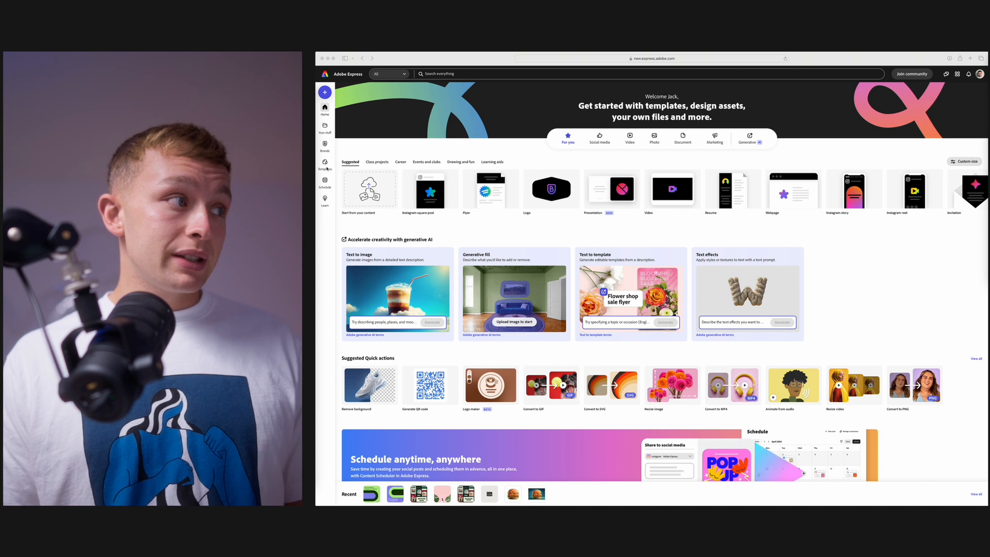
# Create a new brand named CreatorCash.
pyautogui.click(334, 224)
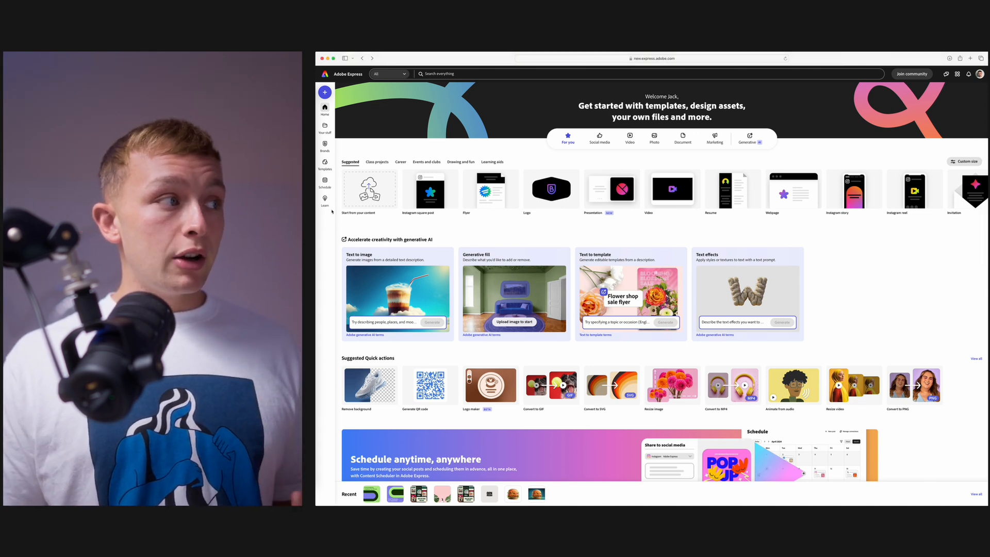
pyautogui.click(326, 150)
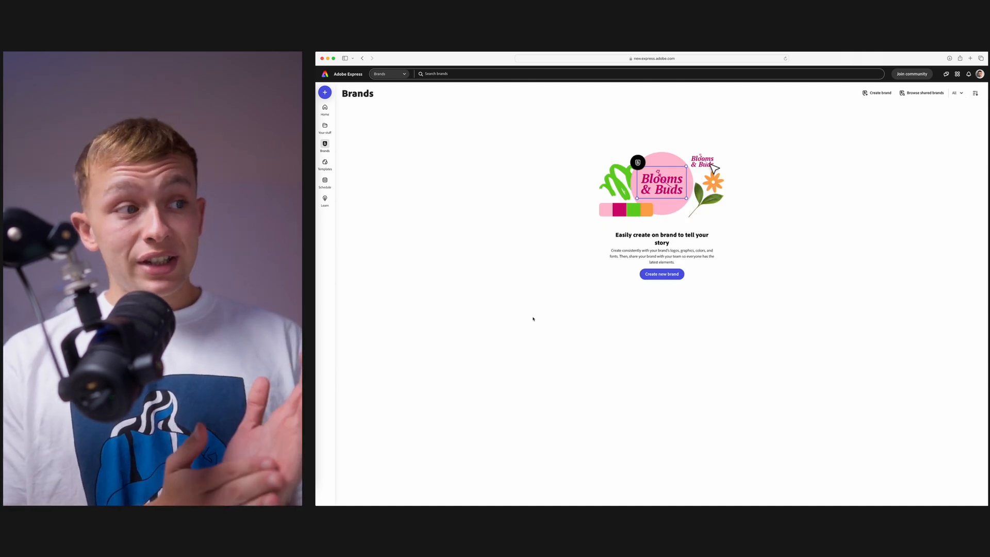
pyautogui.click(675, 276)
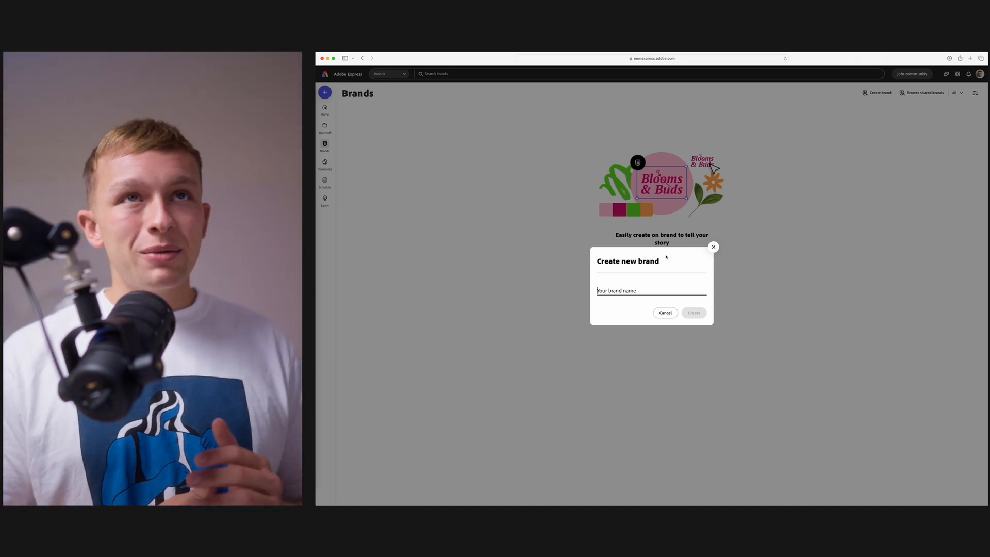
pyautogui.write('C')
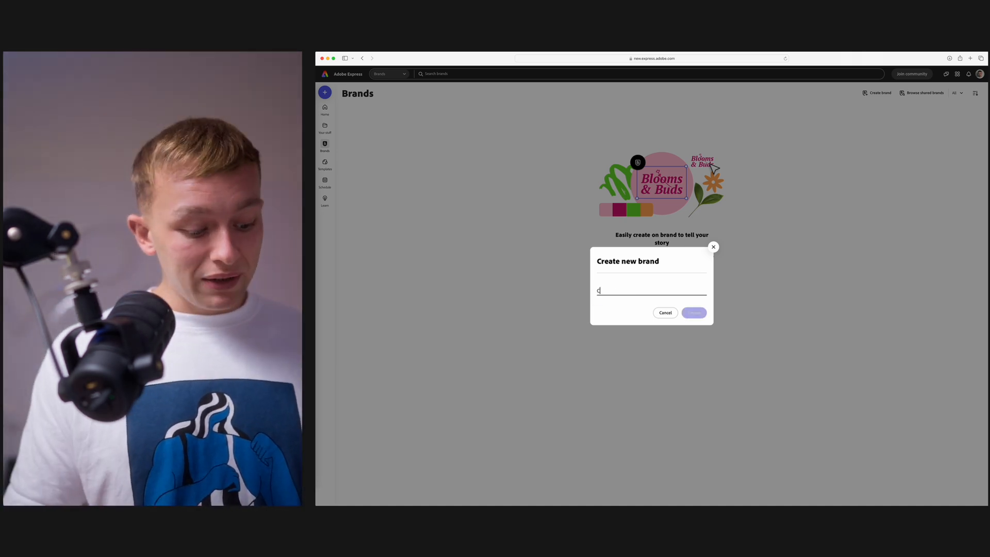
pyautogui.write('reator')
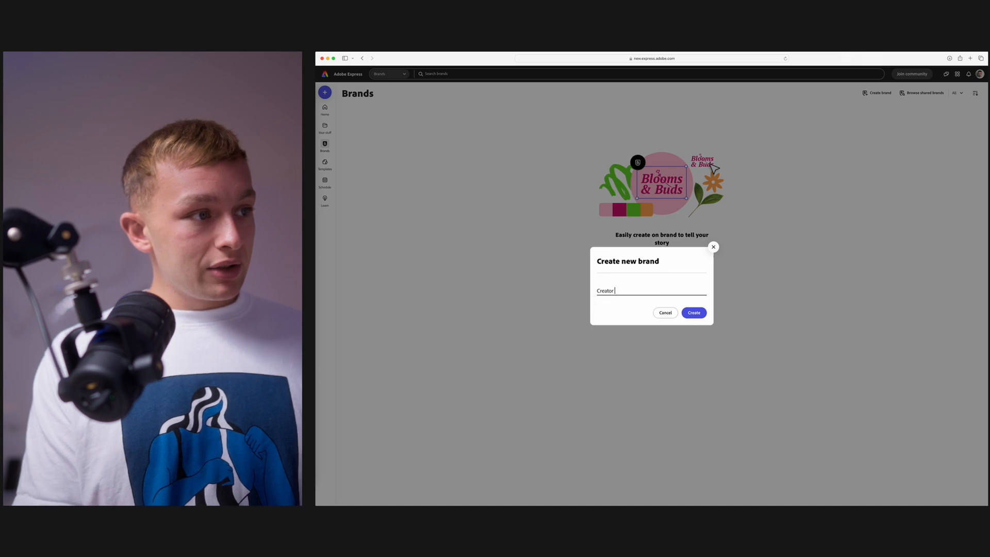
pyautogui.write('Cash')
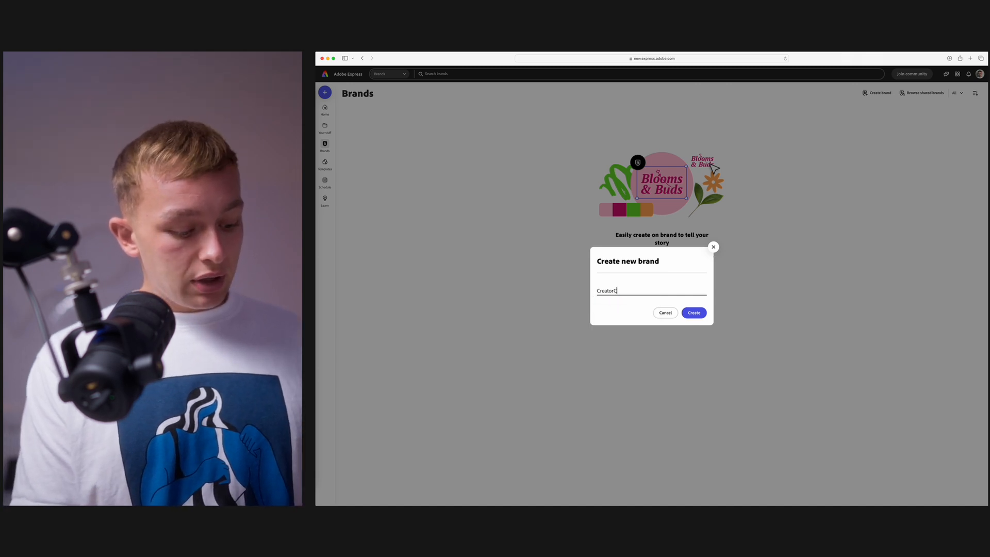
pyautogui.click(695, 312)
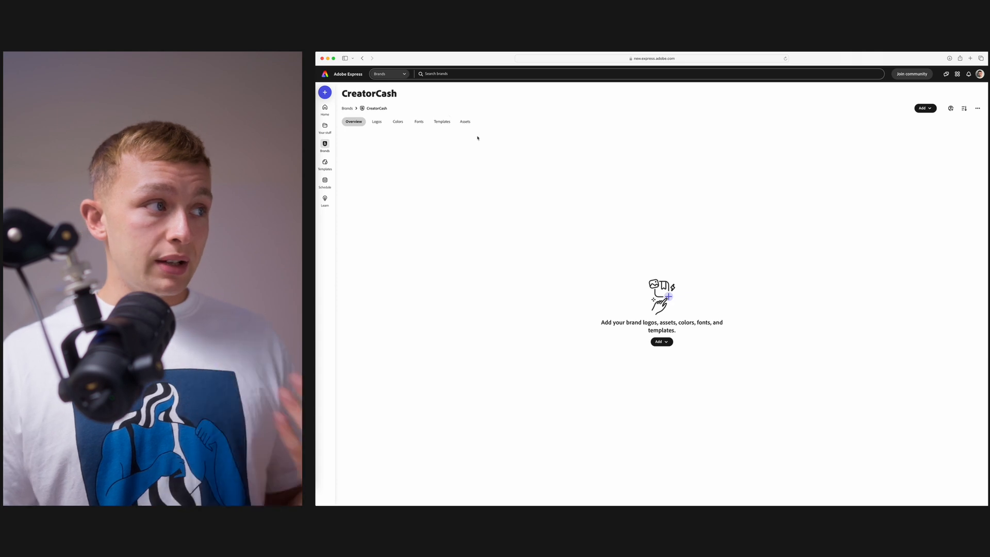
# Upload Logo Black.png and Logo Dark Green.png from the Exports folder as logos of the CreatorCash brand.
pyautogui.click(377, 122)
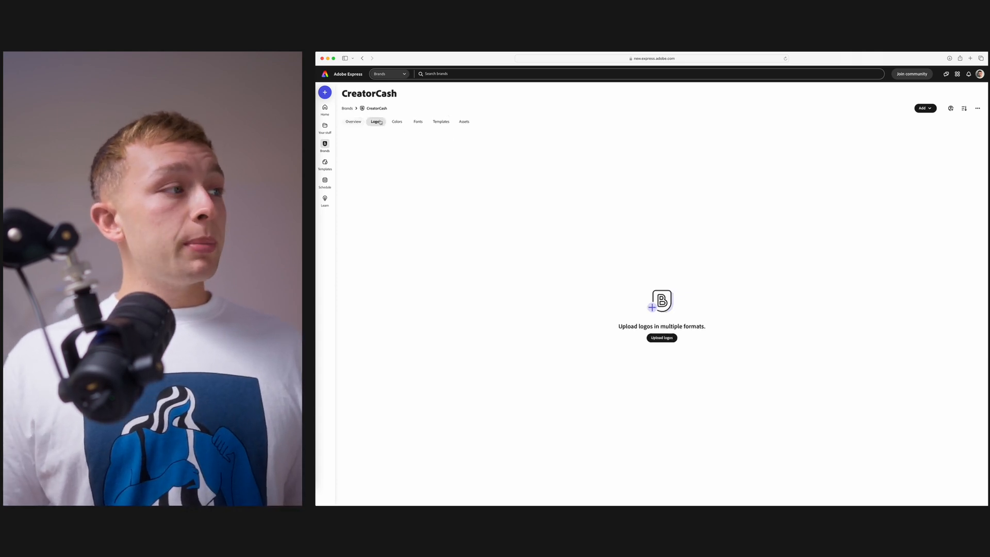
pyautogui.click(659, 337)
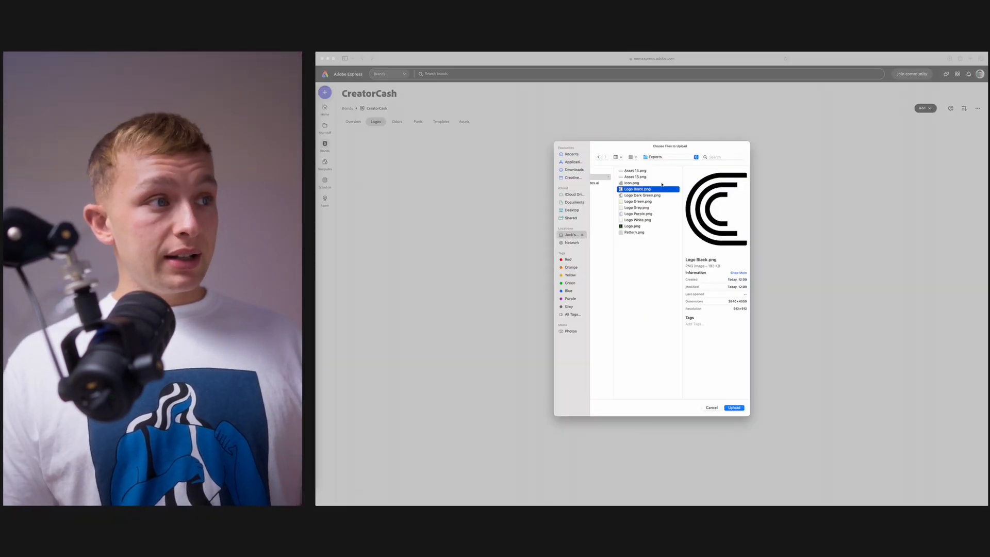
pyautogui.click(730, 408)
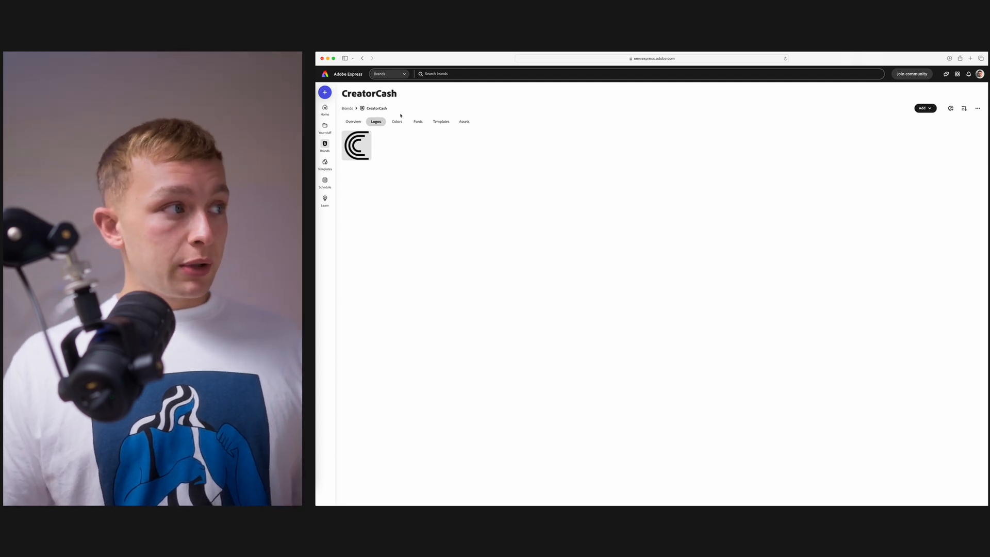
pyautogui.click(925, 108)
pyautogui.click(922, 122)
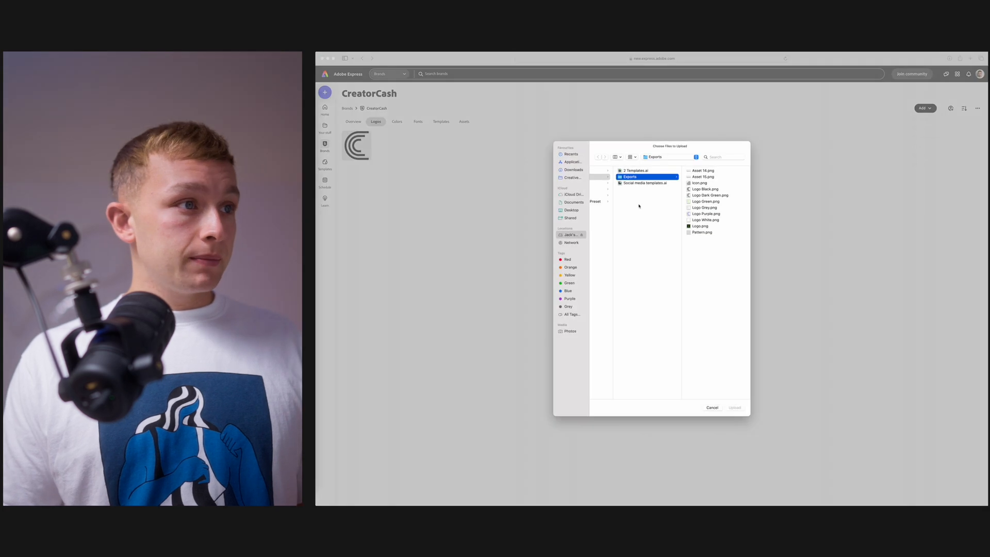
pyautogui.click(705, 189)
pyautogui.doubleClick(638, 196)
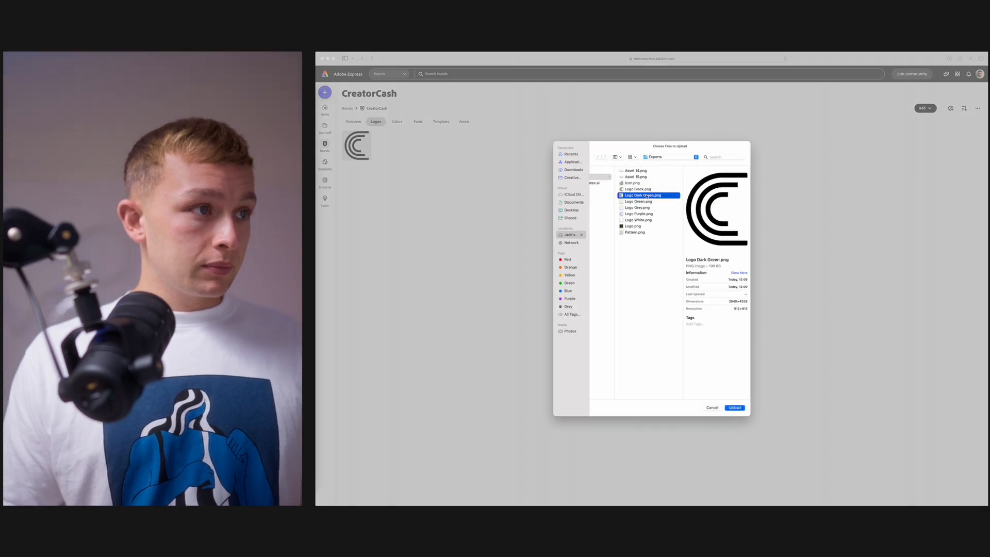
# Add Logo Green.png and Logo Grey.png from the Exports folder to the brand's logos.
pyautogui.click(918, 109)
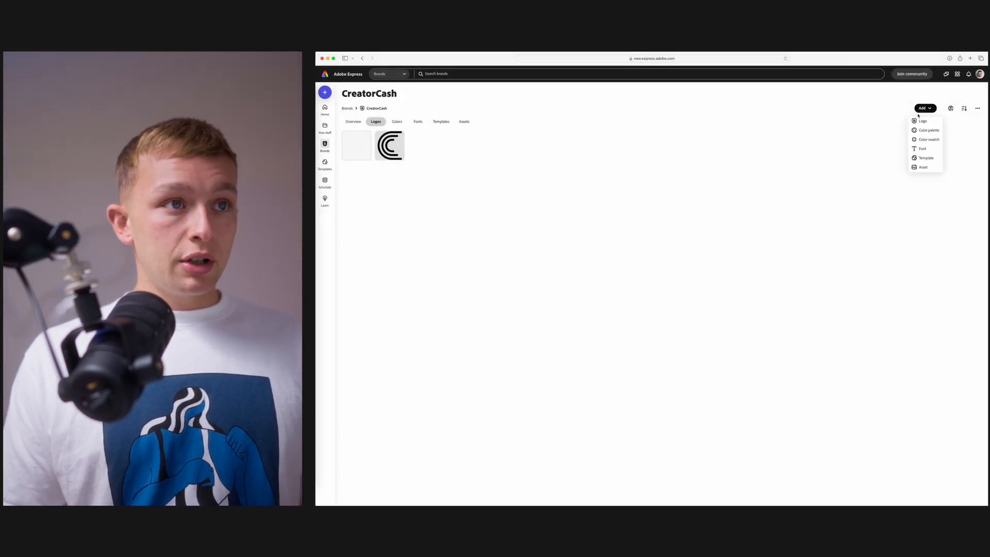
pyautogui.click(922, 121)
pyautogui.click(716, 201)
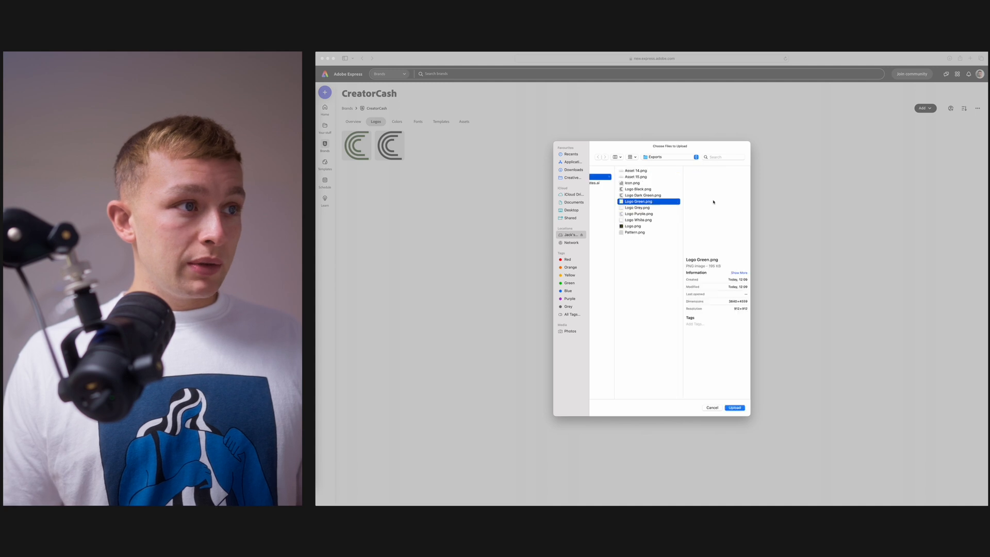
pyautogui.click(735, 407)
pyautogui.click(925, 108)
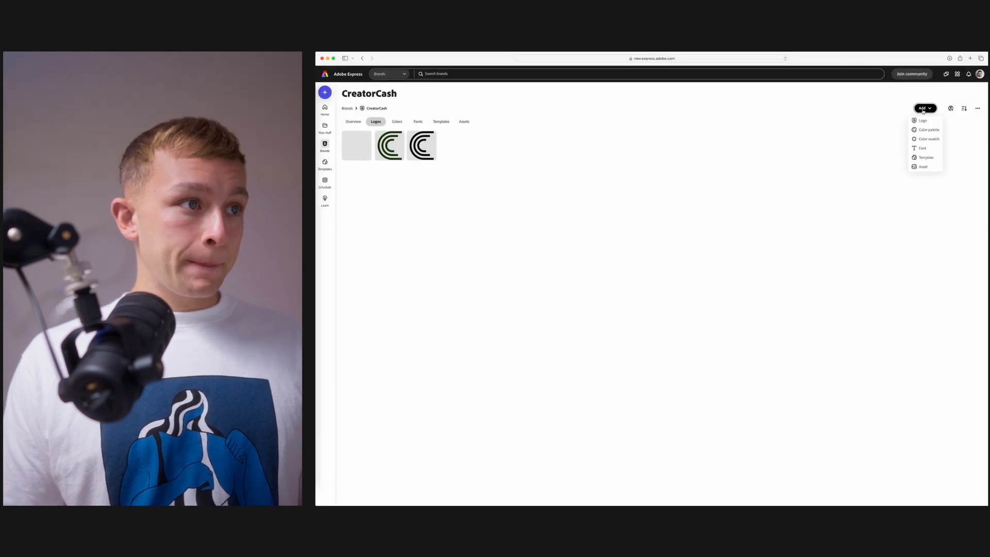
pyautogui.click(922, 120)
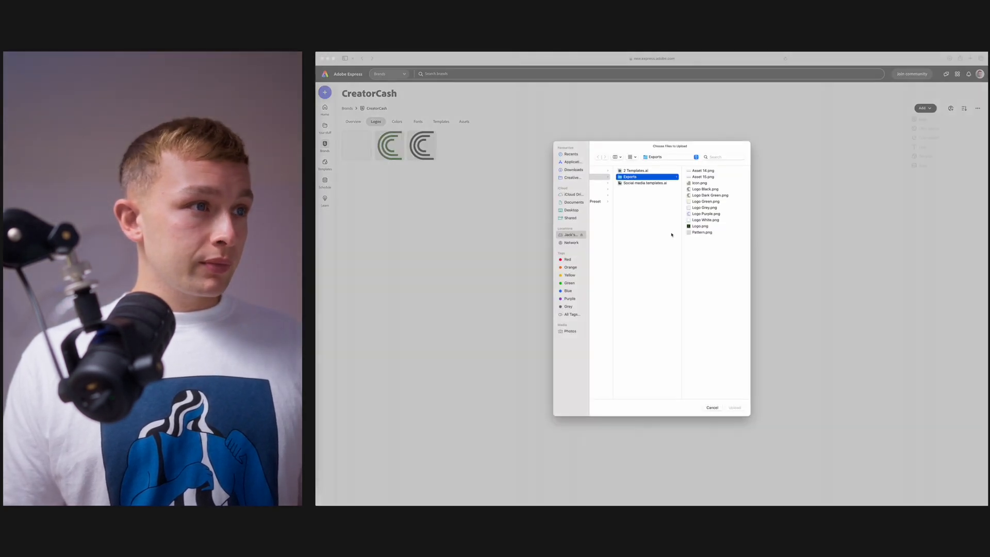
pyautogui.click(705, 207)
pyautogui.click(735, 407)
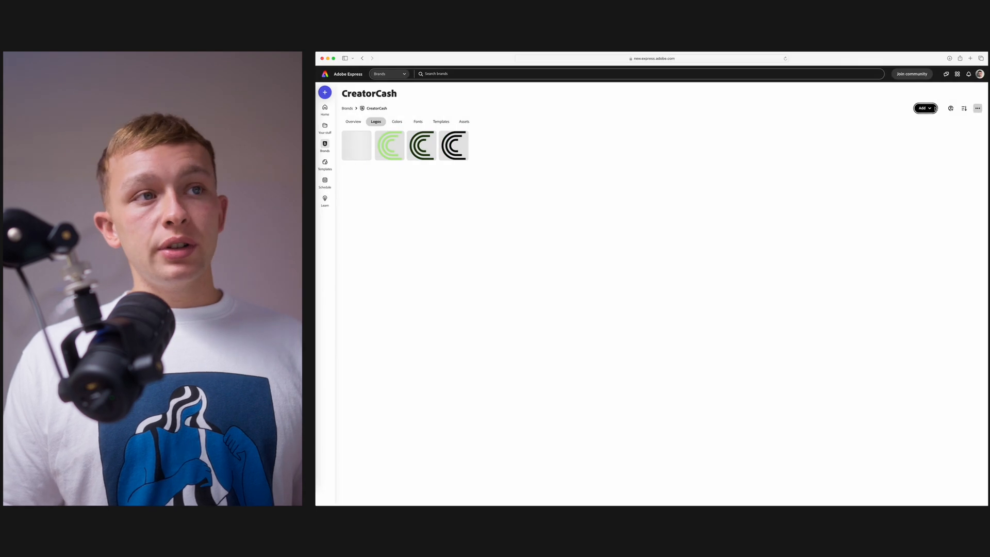
# Add Logo Purple.png and Logo White.png from the Exports folder to the brand's logos.
pyautogui.click(926, 108)
pyautogui.click(922, 120)
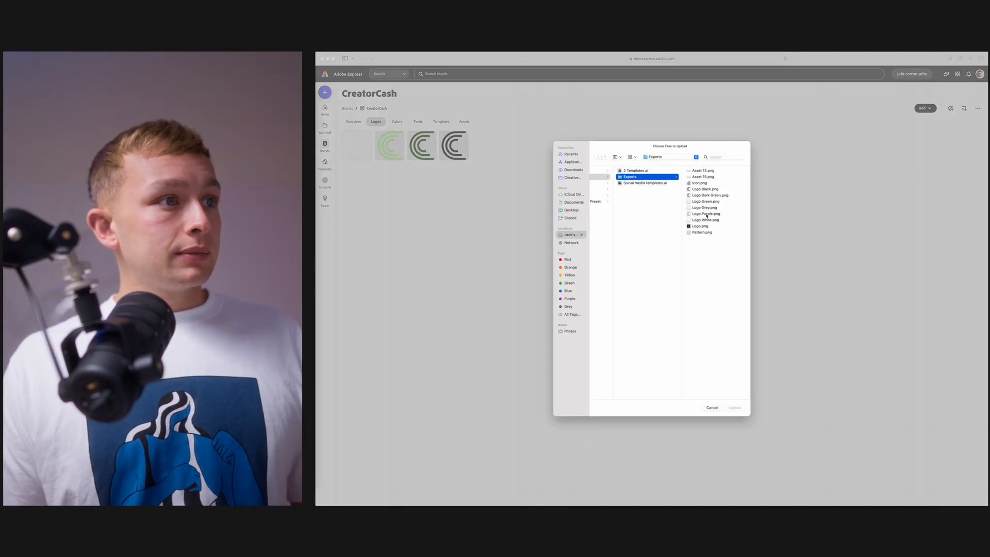
pyautogui.click(706, 213)
pyautogui.click(735, 407)
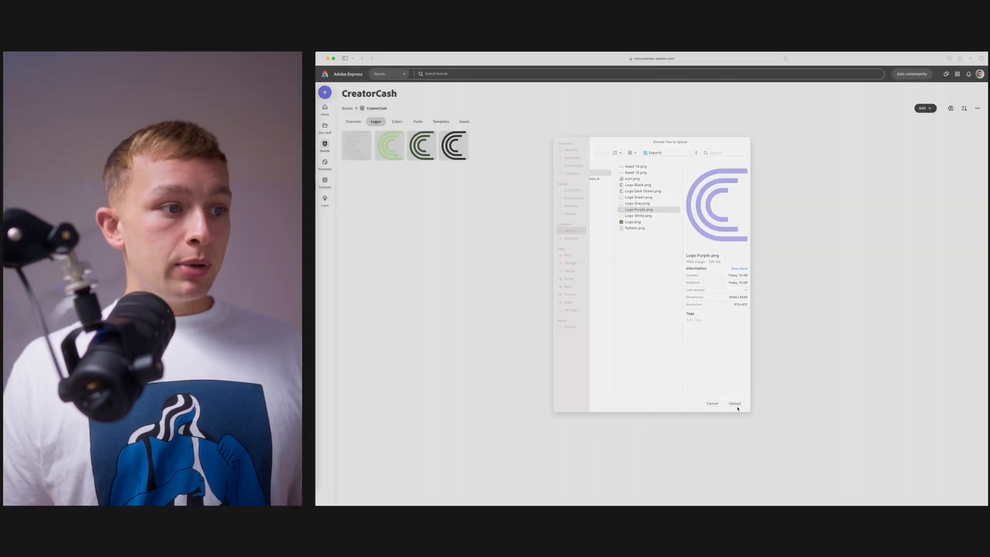
pyautogui.click(925, 108)
pyautogui.click(922, 121)
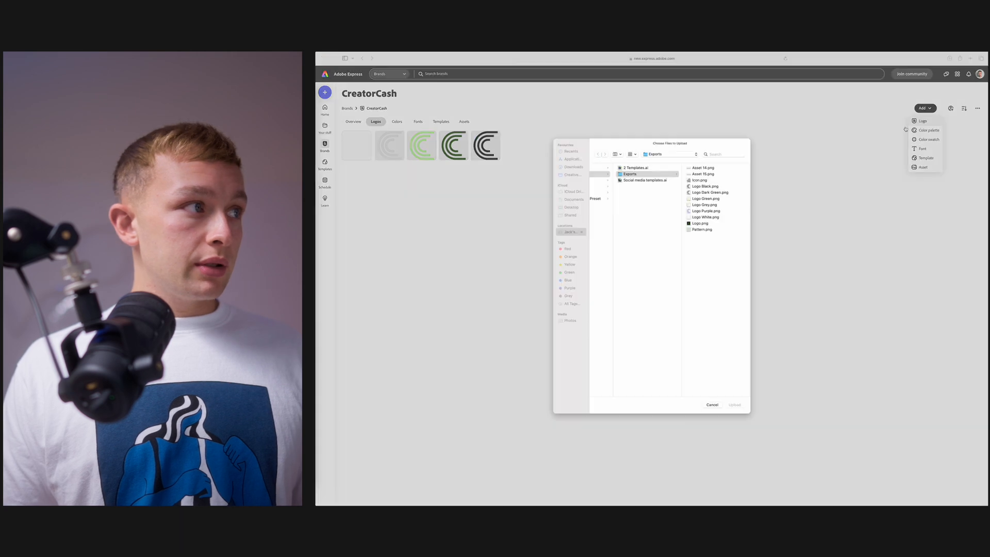
pyautogui.click(704, 220)
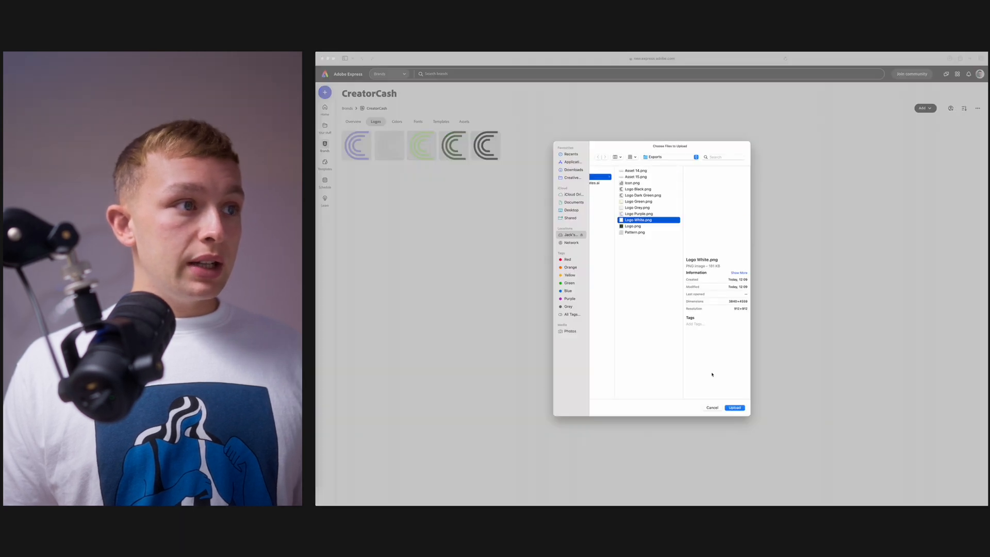
pyautogui.click(734, 408)
# Add Logo.png, the version on a dark green background, to the brand's logos.
pyautogui.click(925, 107)
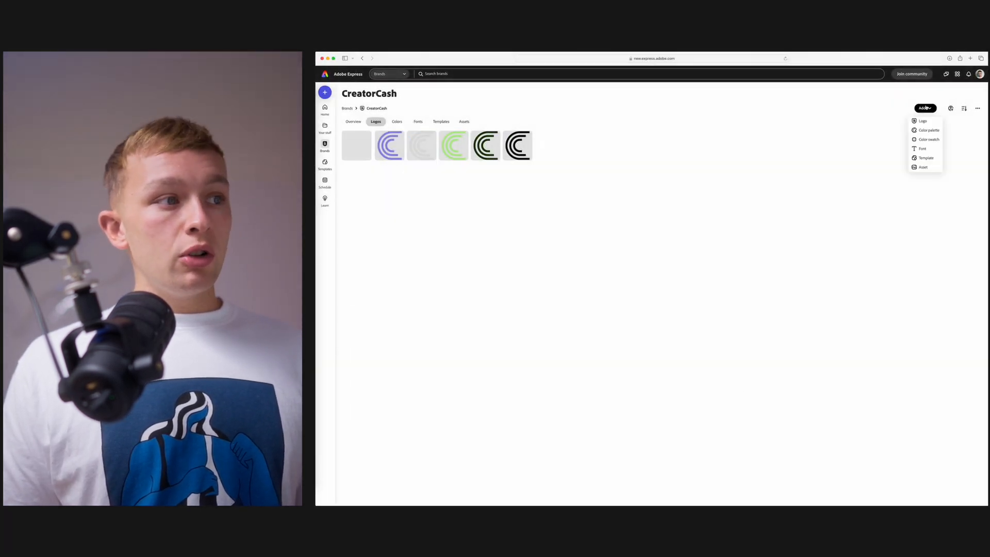
pyautogui.click(923, 121)
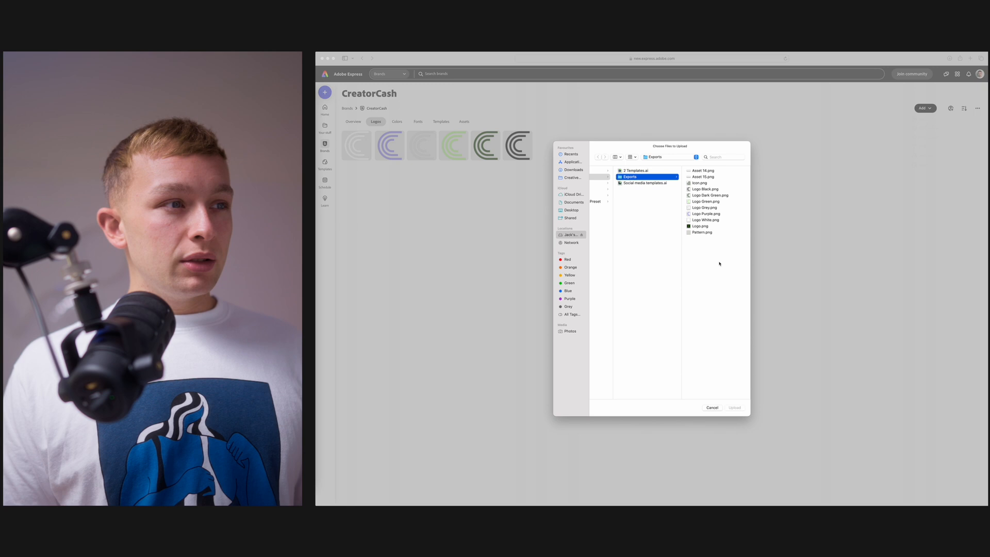
pyautogui.click(700, 227)
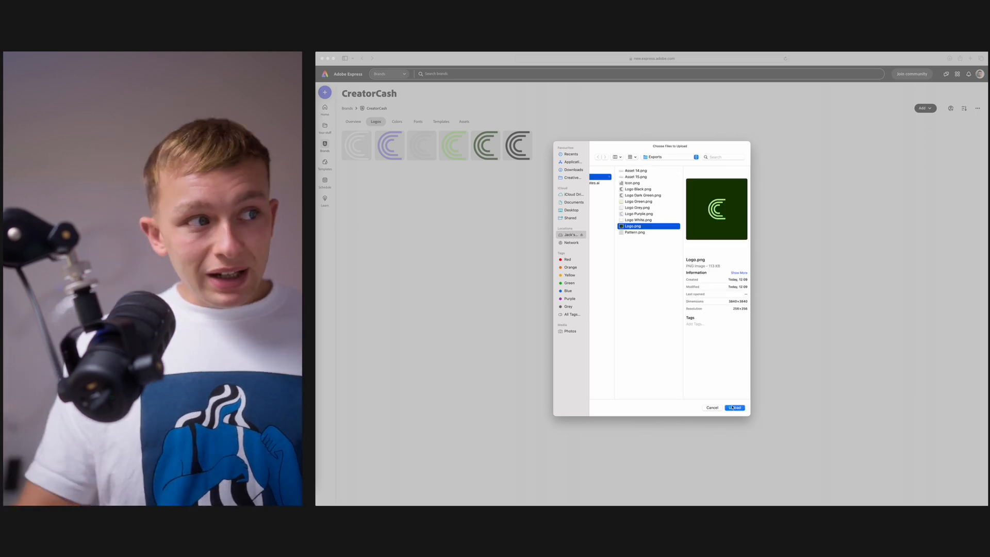
pyautogui.click(733, 408)
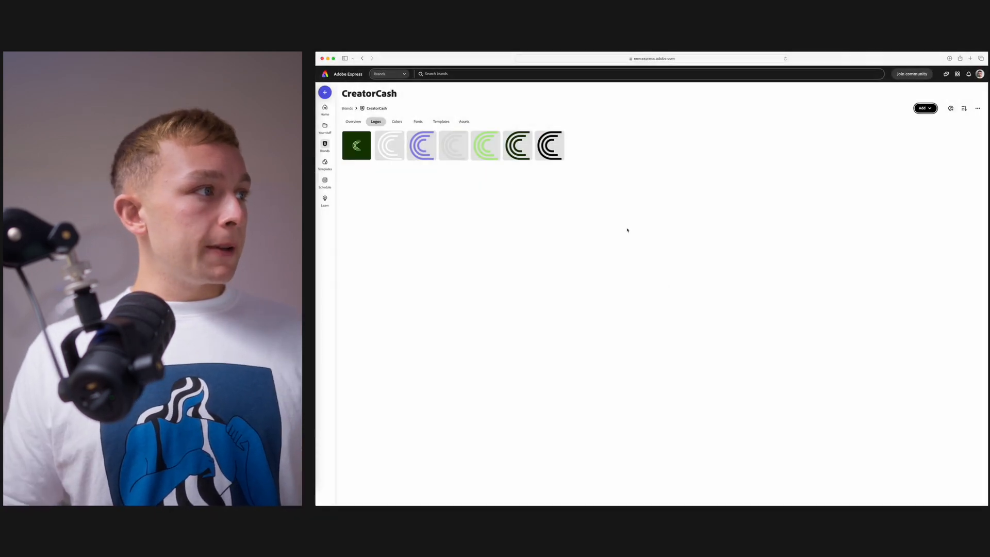
# Start a new color palette for the CreatorCash brand and name it Primary Colours.
pyautogui.click(397, 121)
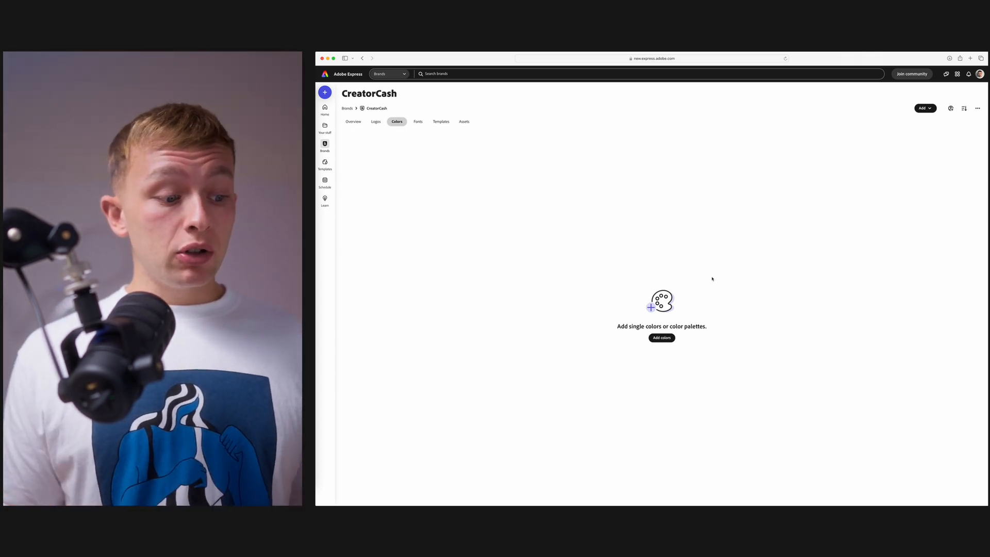
pyautogui.click(669, 338)
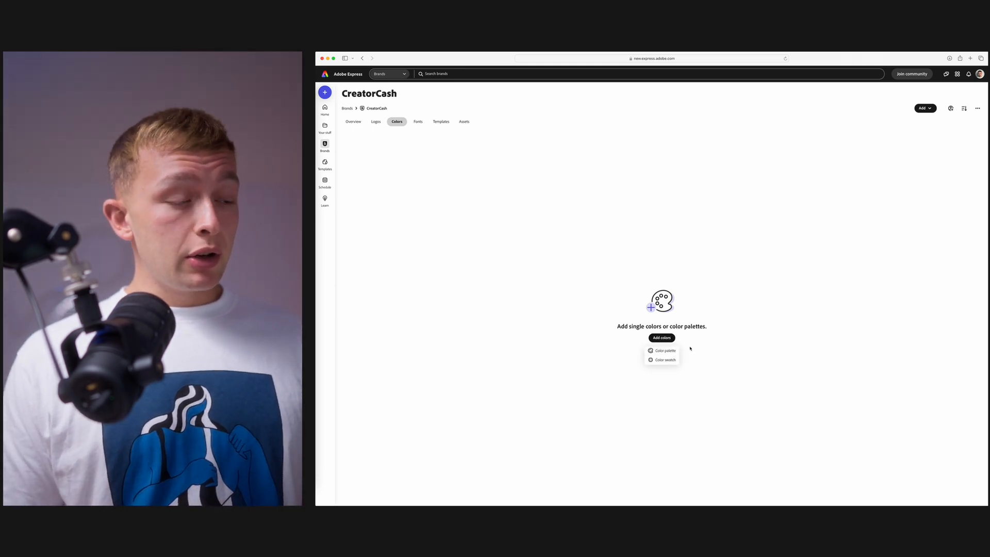
pyautogui.click(672, 352)
pyautogui.click(611, 287)
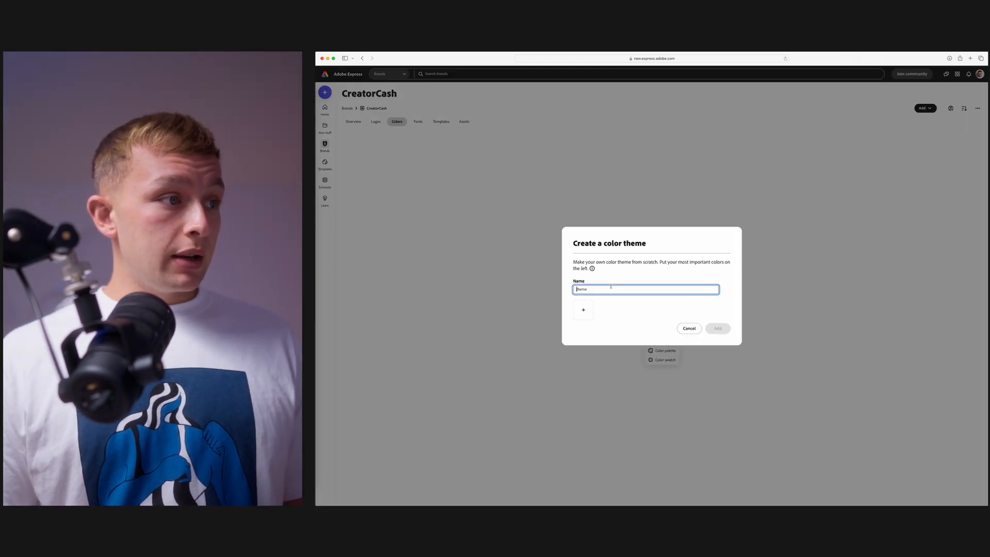
pyautogui.write('theme')
pyautogui.click(576, 290)
pyautogui.write('Primary ')
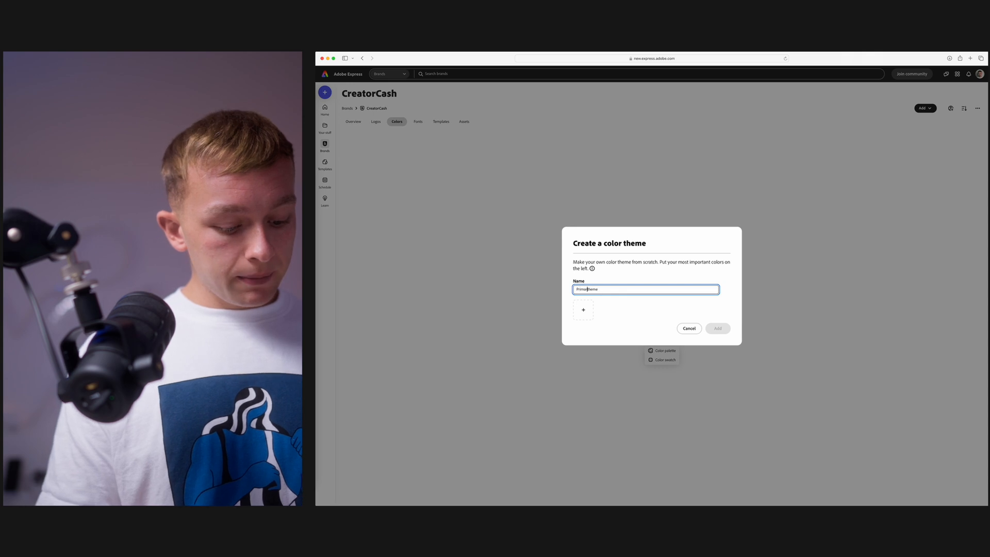
pyautogui.write('Colou')
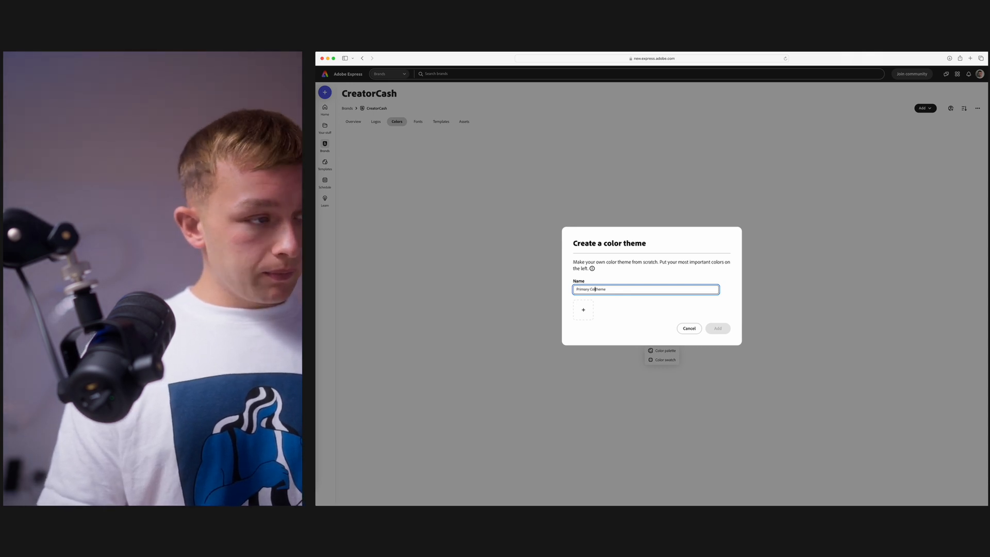
pyautogui.write('rs')
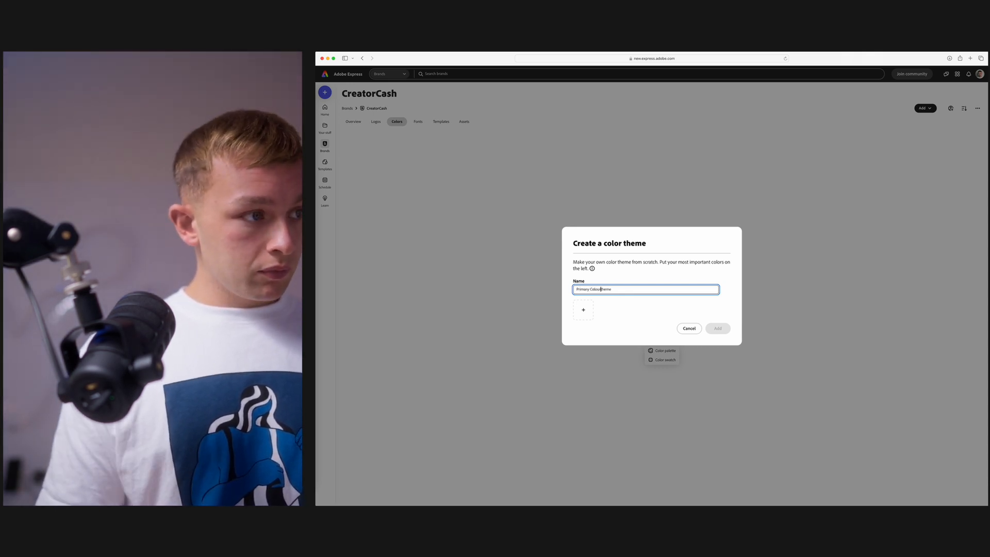
pyautogui.press('shift+super+Right')
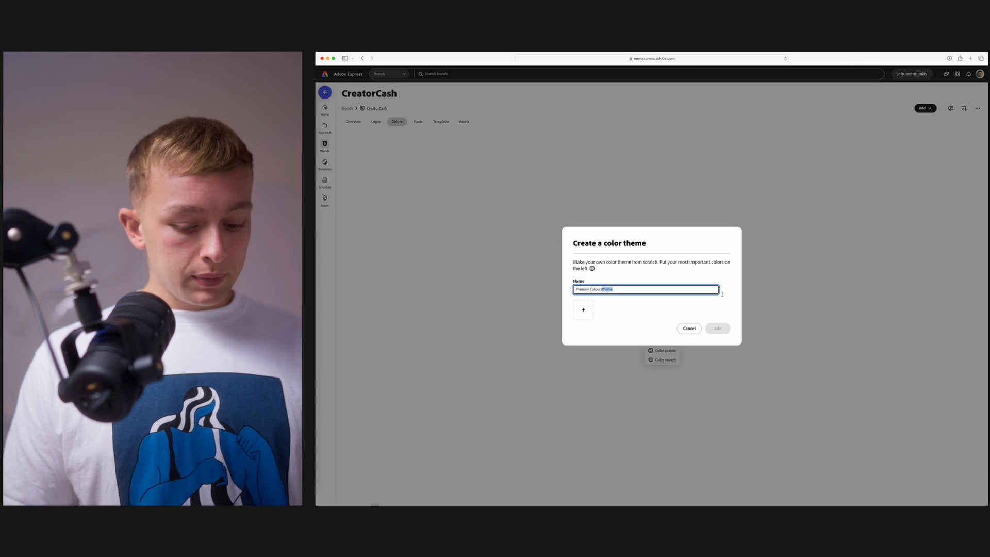
pyautogui.press('BackSpace')
# Add a custom purple to the Primary Colours palette by entering its hex code.
pyautogui.click(583, 310)
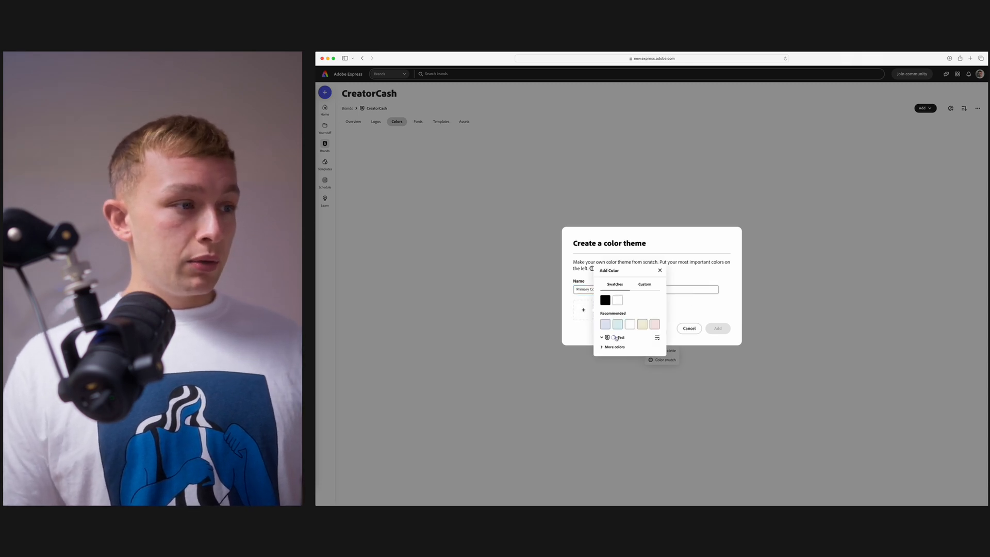
pyautogui.click(645, 284)
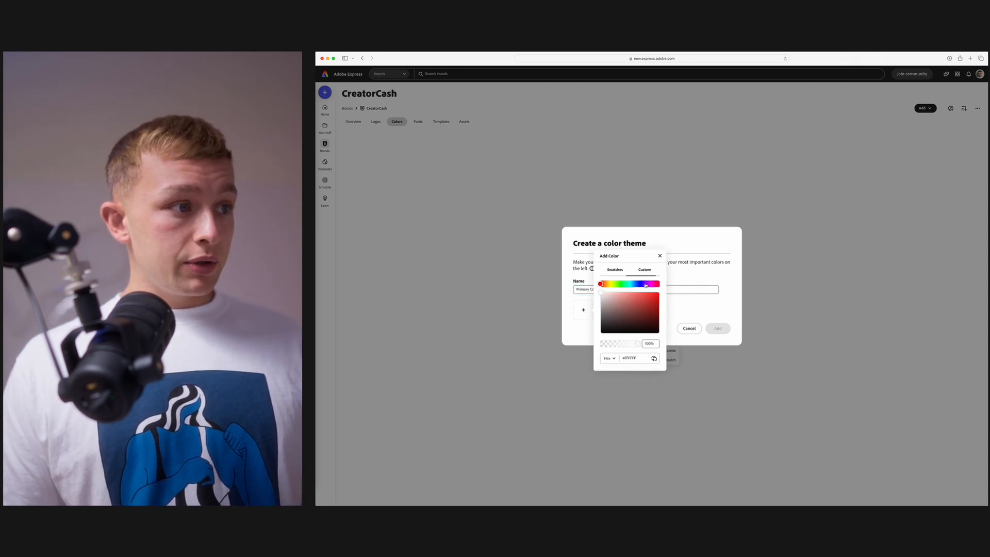
pyautogui.click(640, 358)
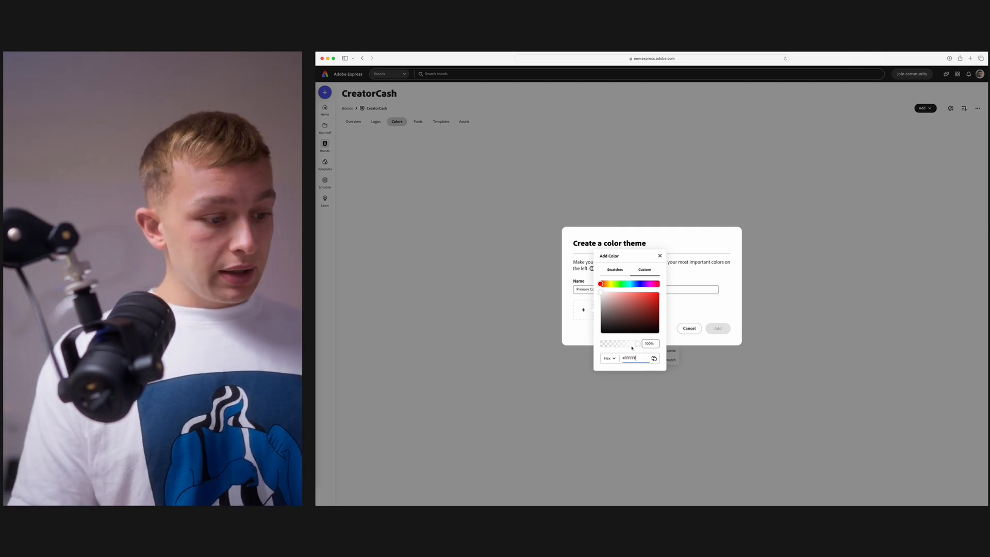
pyautogui.press('BackSpace')
pyautogui.press('BackSpace')
pyautogui.press('BackSpace')
pyautogui.press('BackSpace')
pyautogui.press('BackSpace')
pyautogui.write('8B')
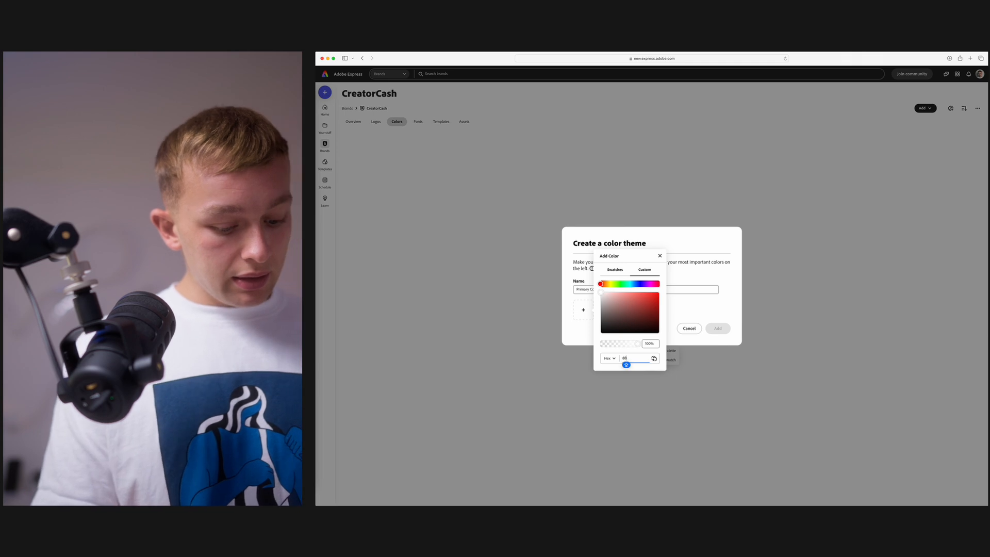
pyautogui.write('8B')
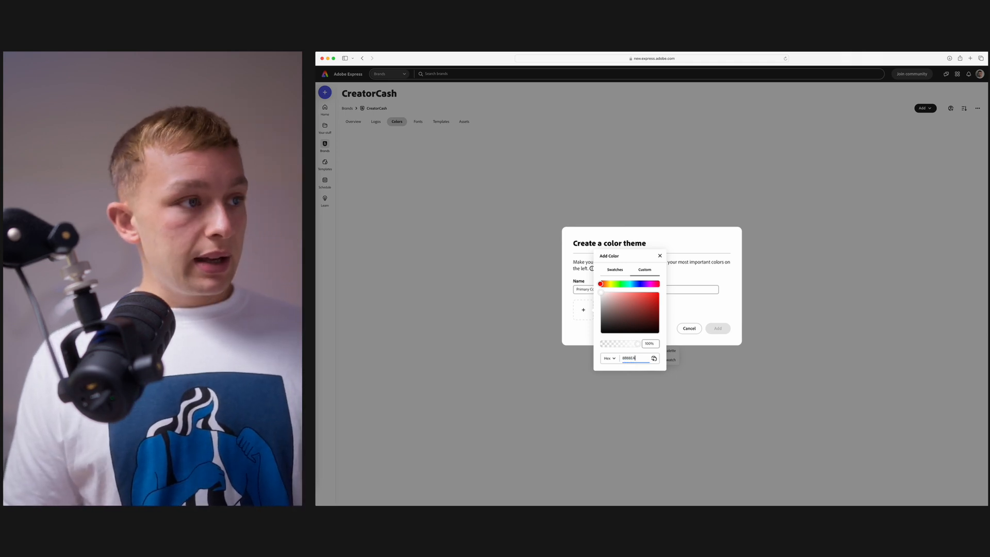
pyautogui.write('EA')
pyautogui.press('Return')
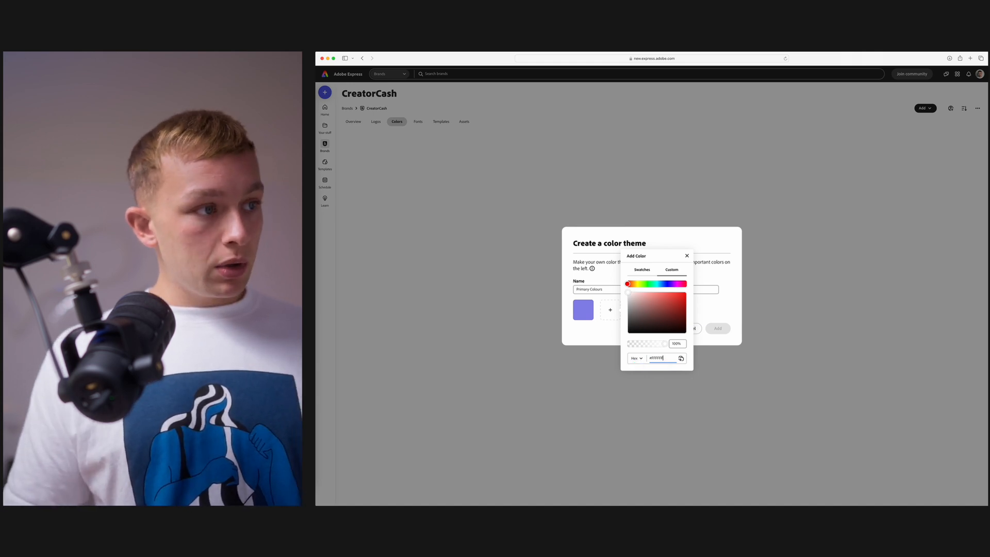
# Add the custom dark green #153A01 as the second color of the Primary Colours palette.
pyautogui.doubleClick(661, 359)
pyautogui.press('BackSpace')
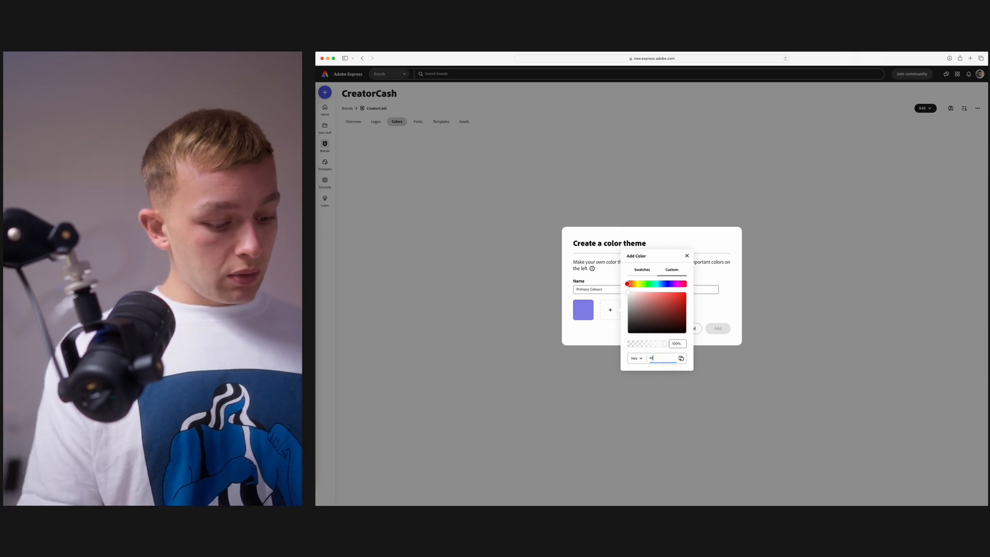
pyautogui.write('153')
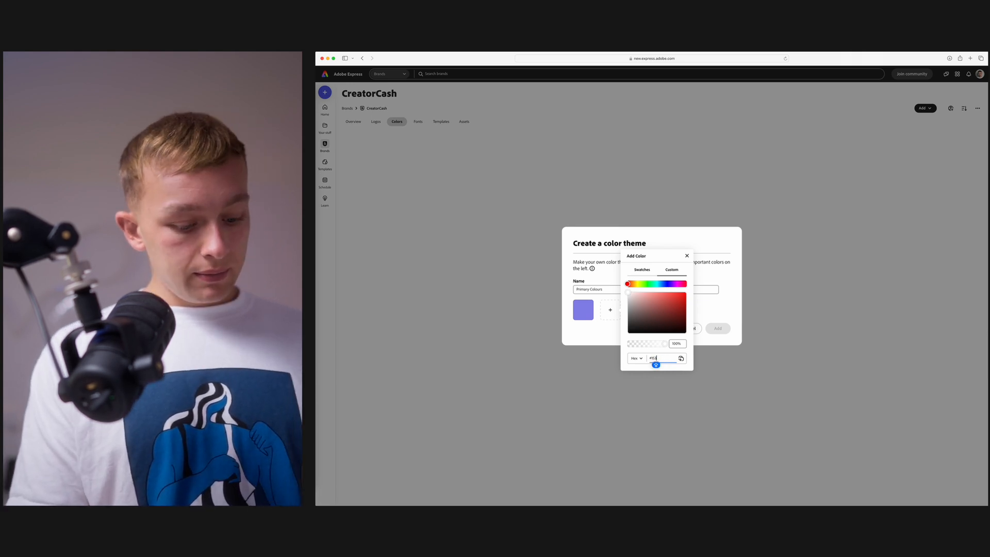
pyautogui.write('A01')
pyautogui.press('Return')
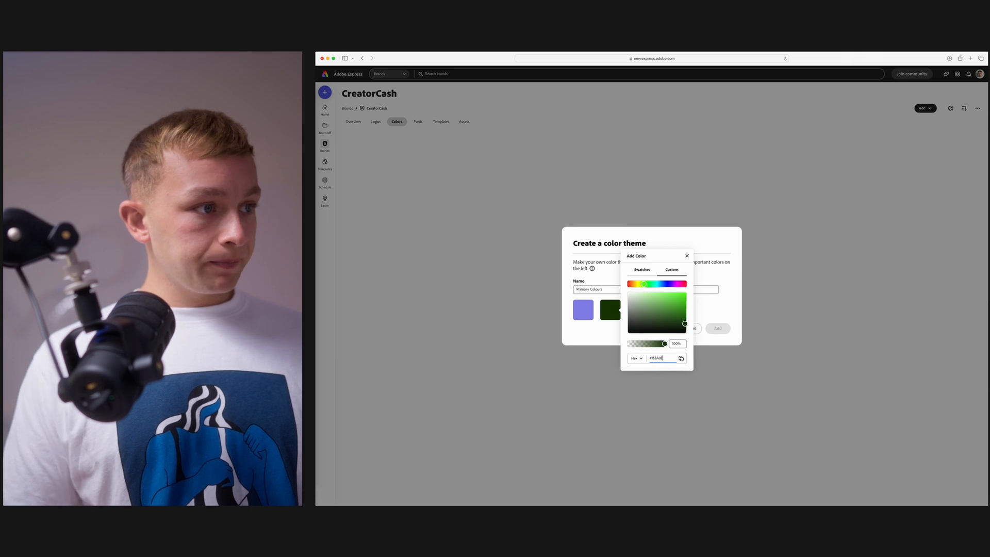
pyautogui.click(608, 332)
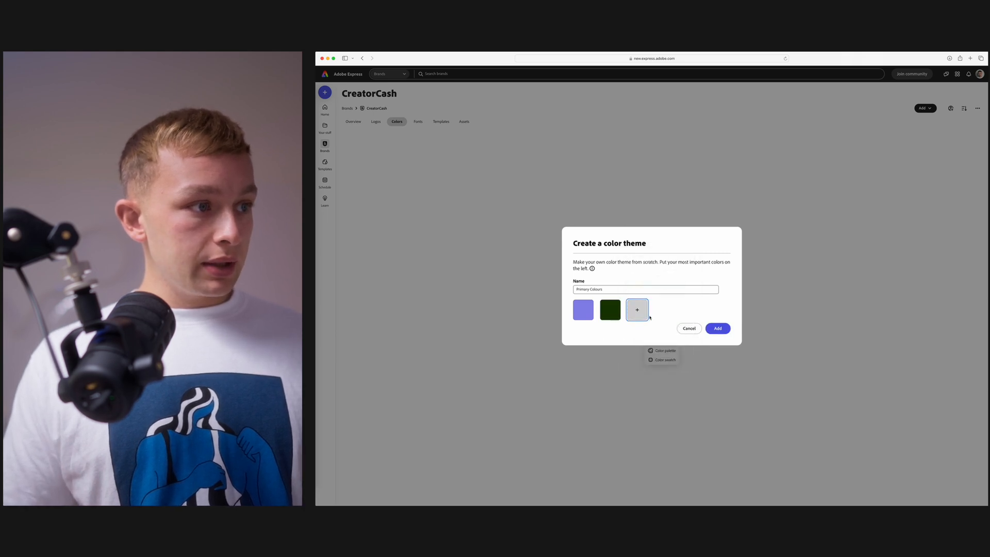
# Add the preset white and black swatches to the Primary Colours palette after the dark green.
pyautogui.click(638, 312)
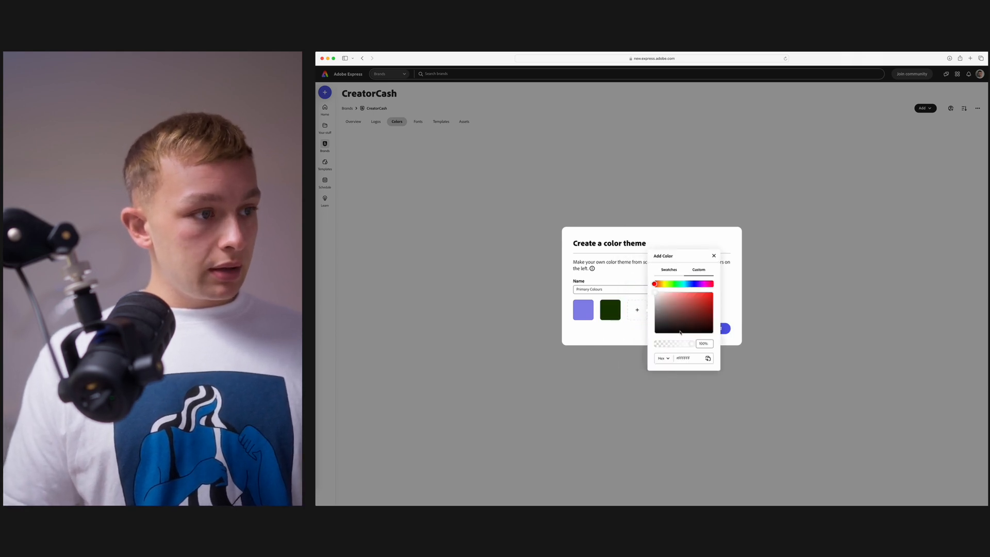
pyautogui.click(685, 358)
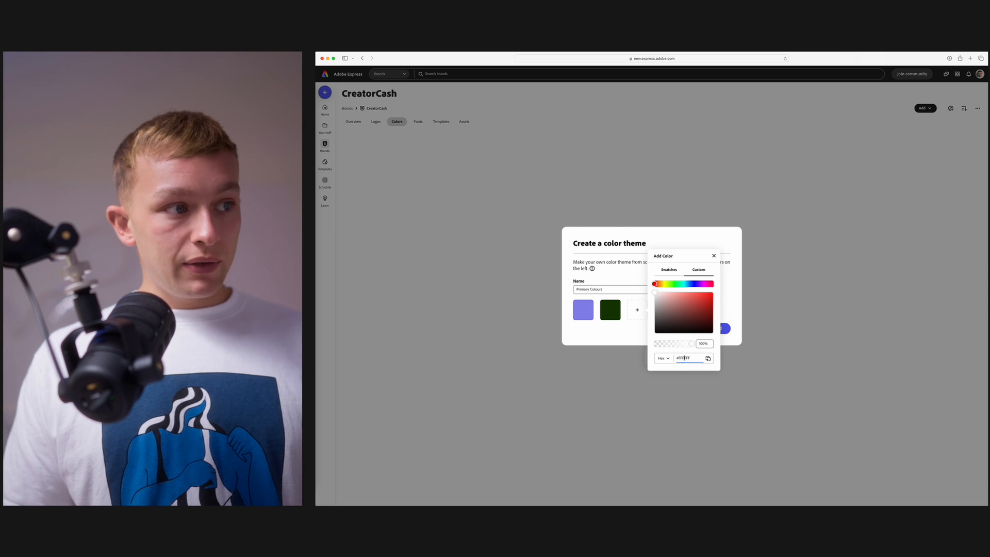
pyautogui.click(670, 269)
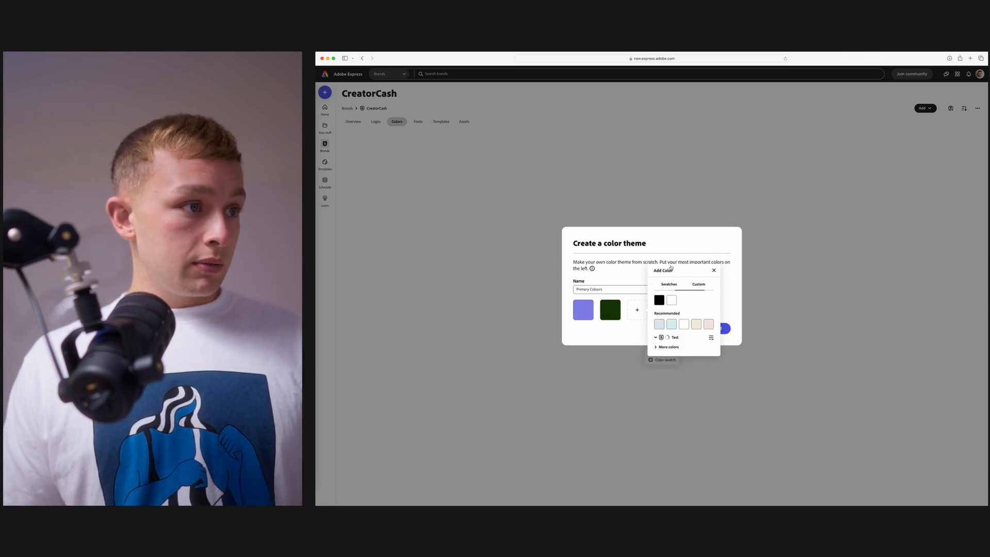
pyautogui.click(671, 301)
pyautogui.click(663, 310)
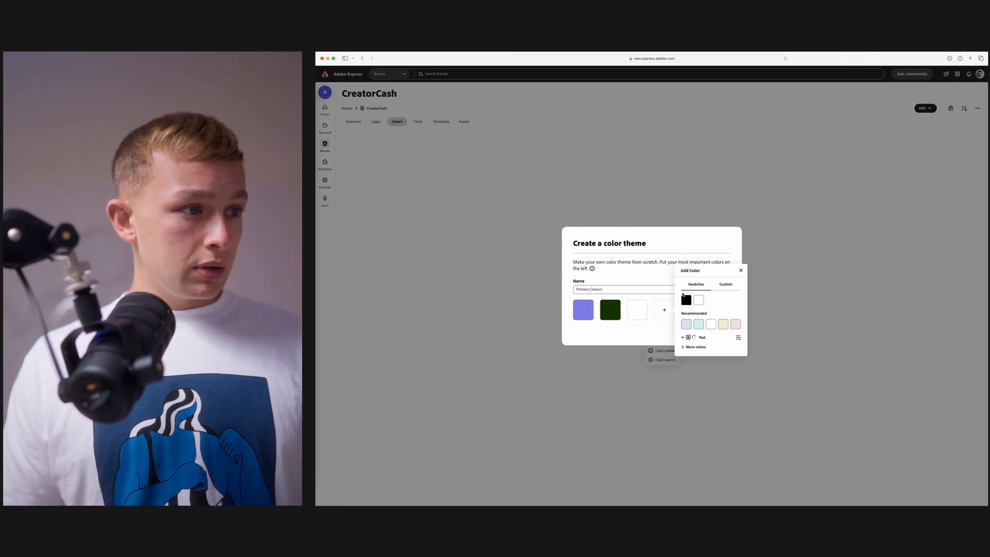
pyautogui.click(686, 300)
# Add a custom light green after black in the Primary Colours palette by entering its hex code.
pyautogui.click(691, 310)
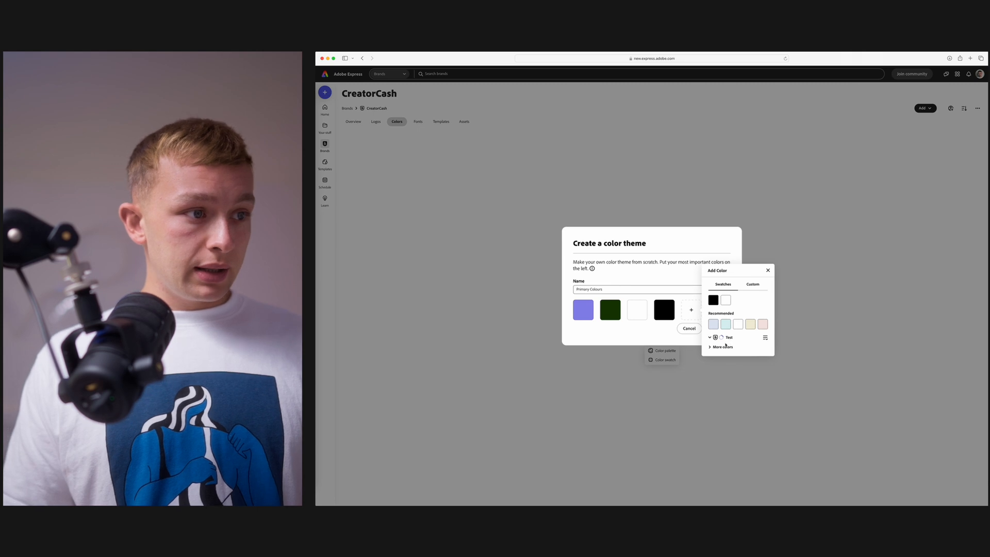
pyautogui.click(754, 242)
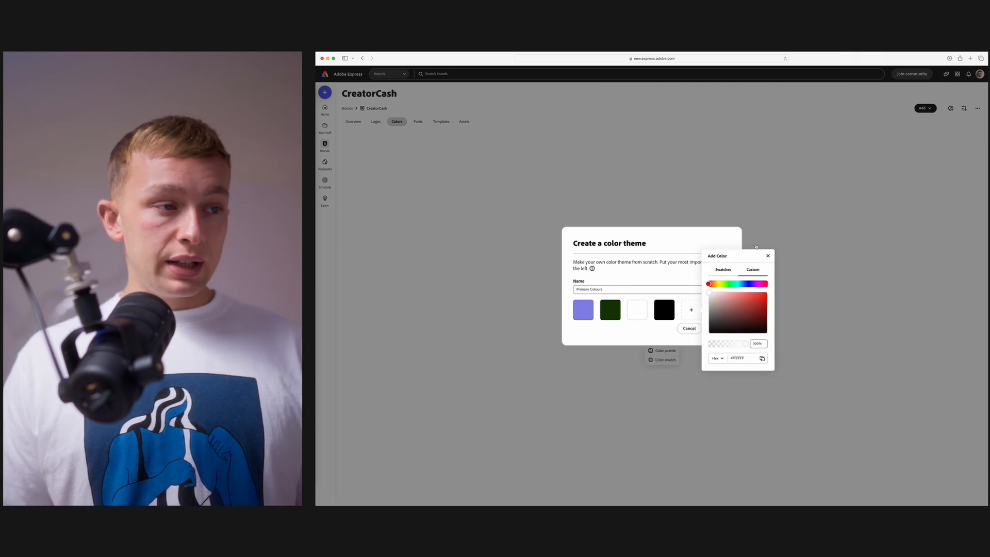
pyautogui.click(745, 358)
pyautogui.press('BackSpace')
pyautogui.press('BackSpace')
pyautogui.press('BackSpace')
pyautogui.press('BackSpace')
pyautogui.press('BackSpace')
pyautogui.press('BackSpace')
pyautogui.press('BackSpace')
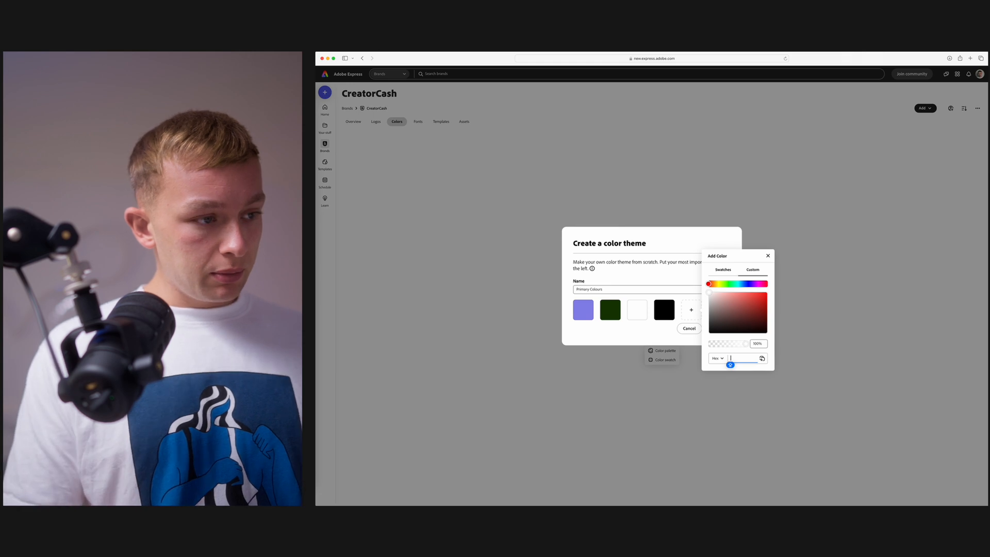
pyautogui.write('#')
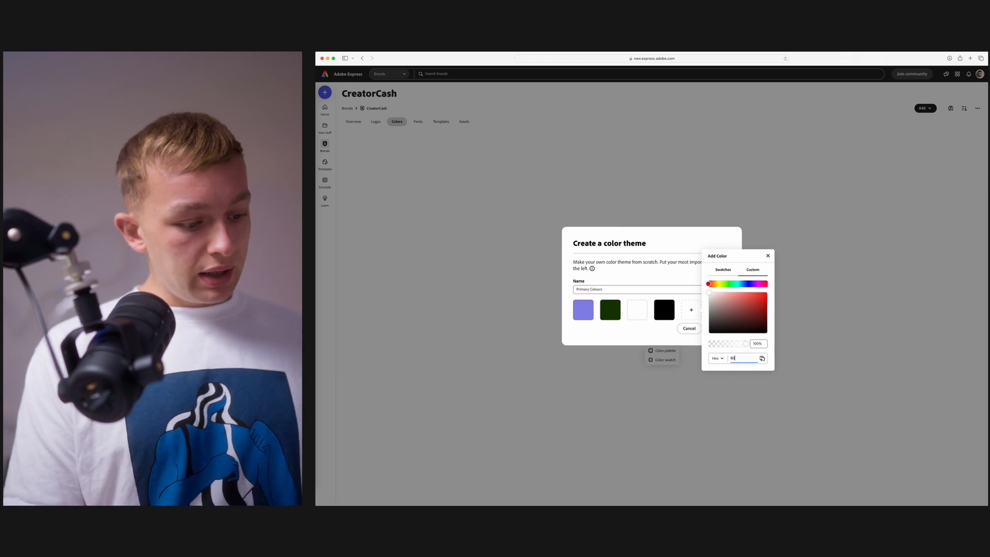
pyautogui.write('0EBB')
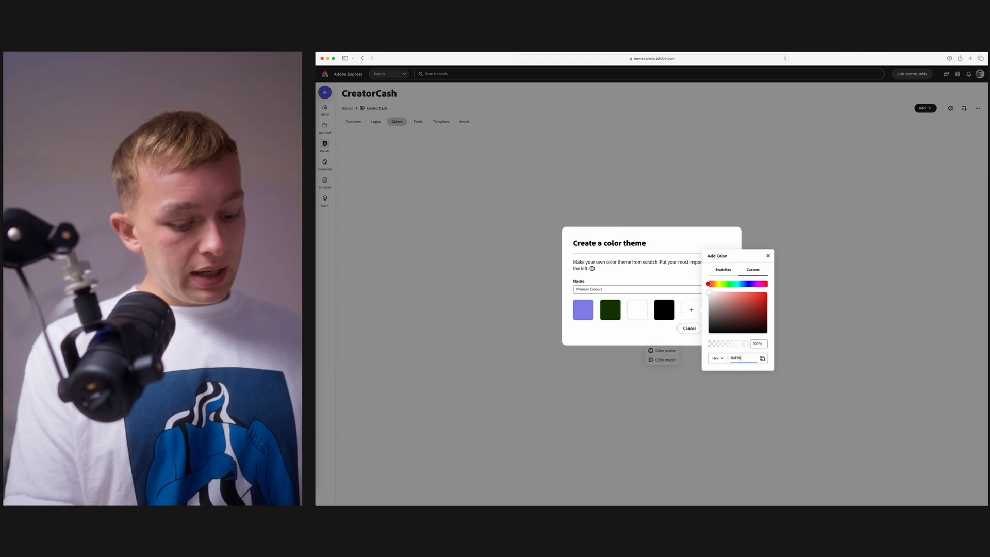
pyautogui.press('Return')
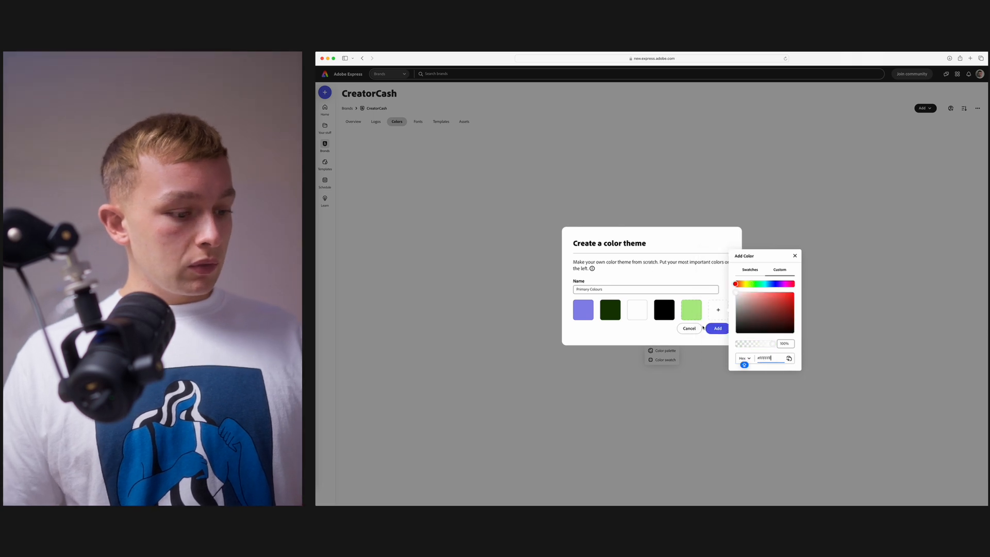
# Add a custom light grey by hex code as the palette's sixth color and save the palette to the brand.
pyautogui.click(726, 306)
pyautogui.click(726, 305)
pyautogui.doubleClick(769, 358)
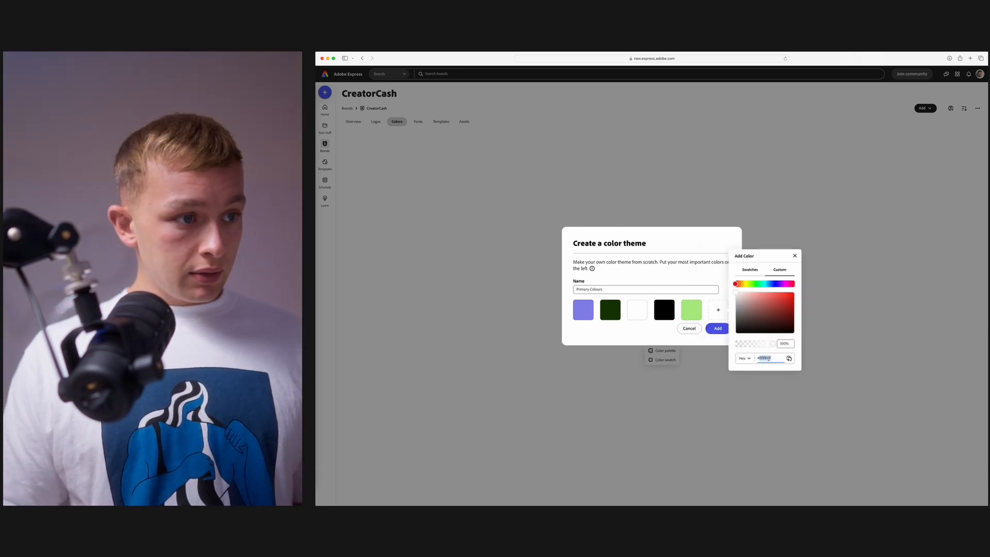
pyautogui.write('#0D0D0D')
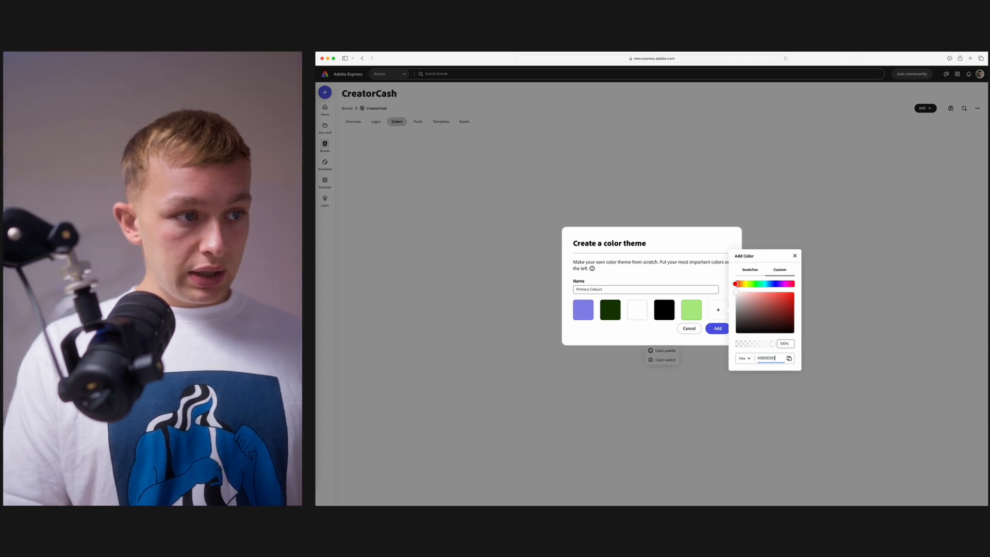
pyautogui.press('Return')
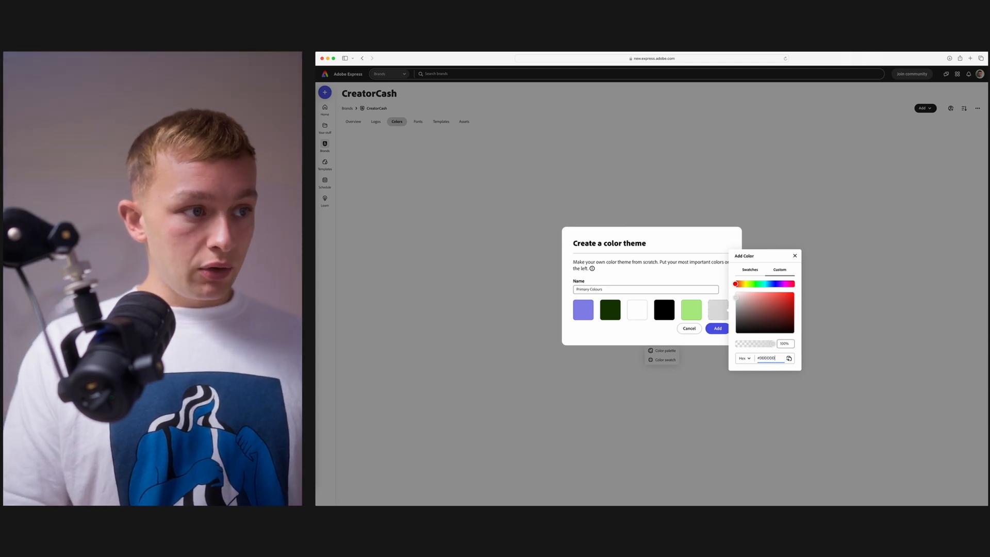
pyautogui.click(653, 331)
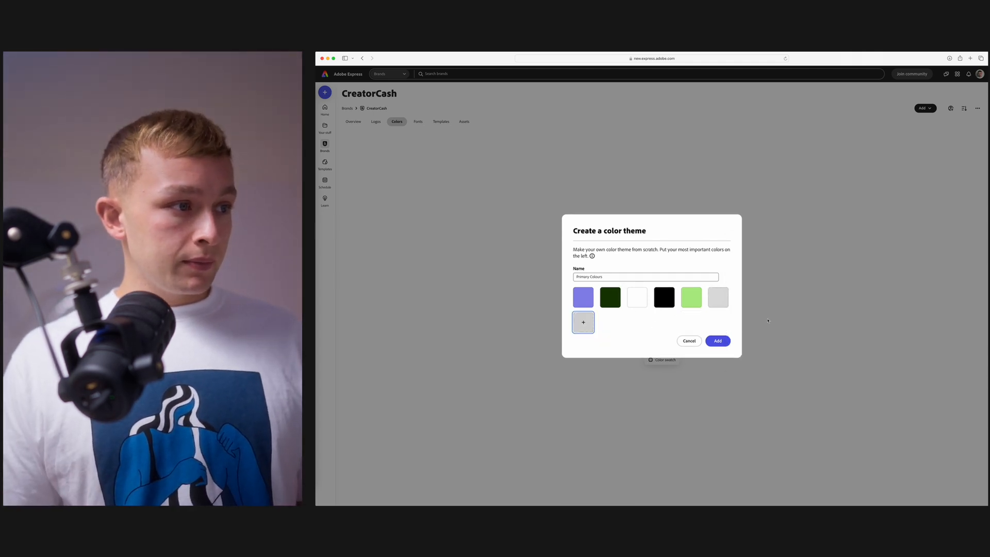
pyautogui.click(717, 341)
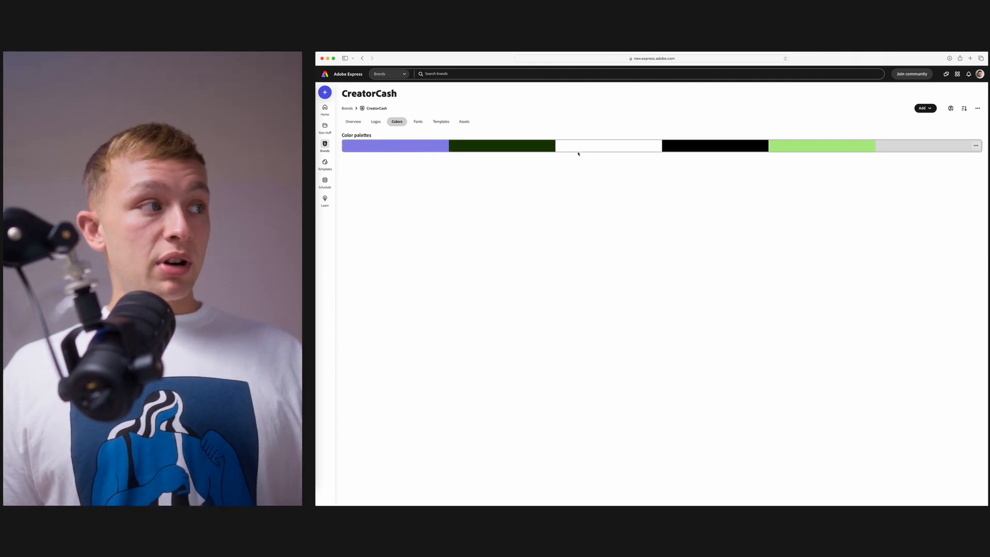
# Search the available fonts for Figtree and add it to the CreatorCash brand's fonts.
pyautogui.click(419, 121)
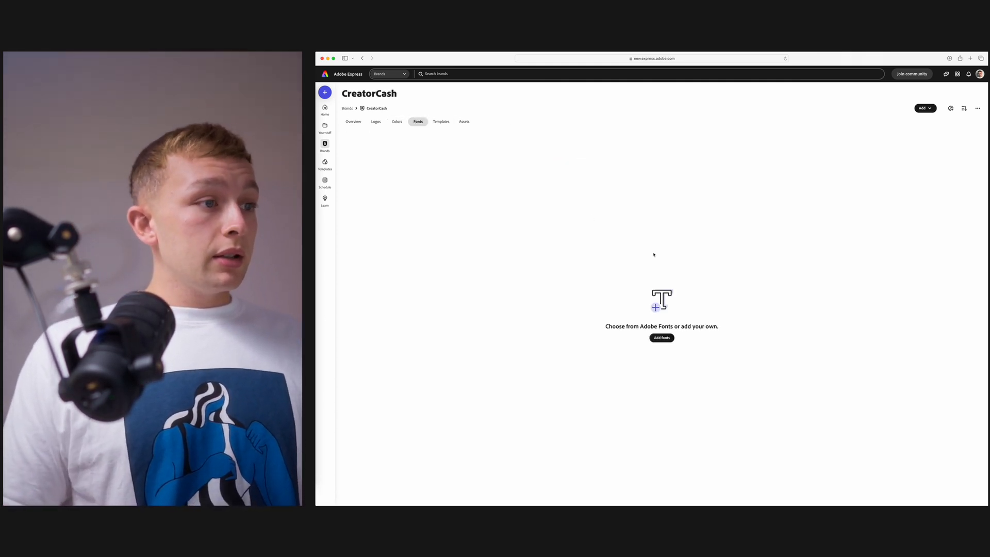
pyautogui.click(663, 339)
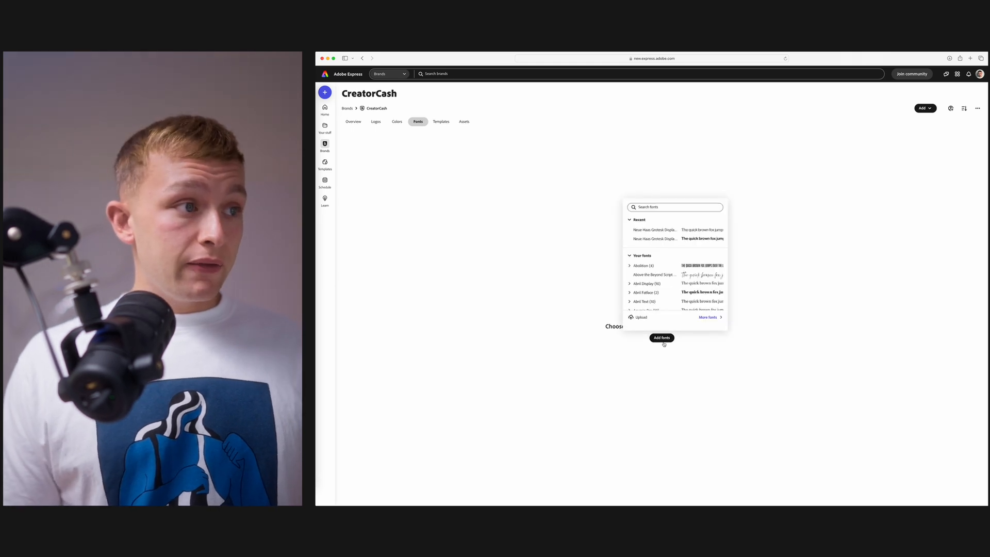
pyautogui.click(669, 208)
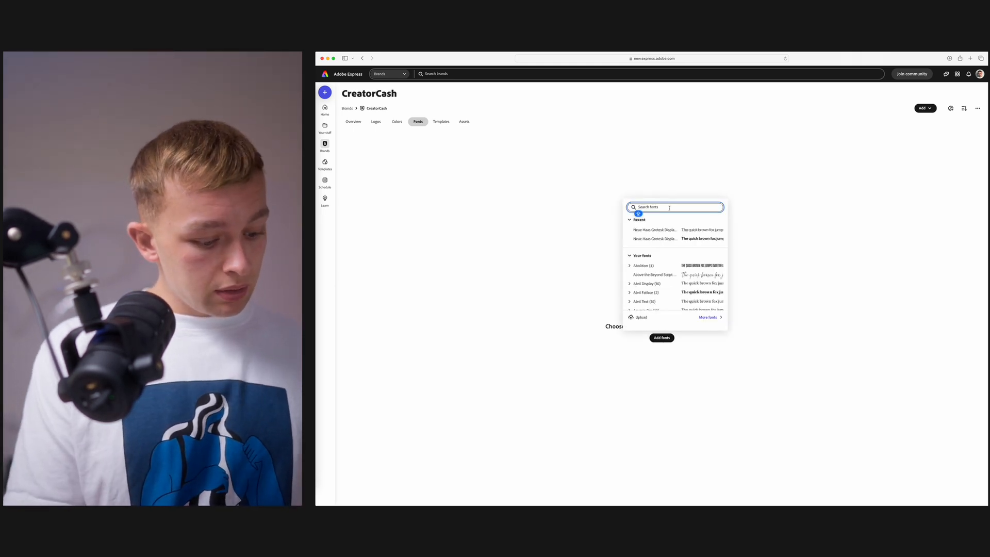
pyautogui.write('Figtree')
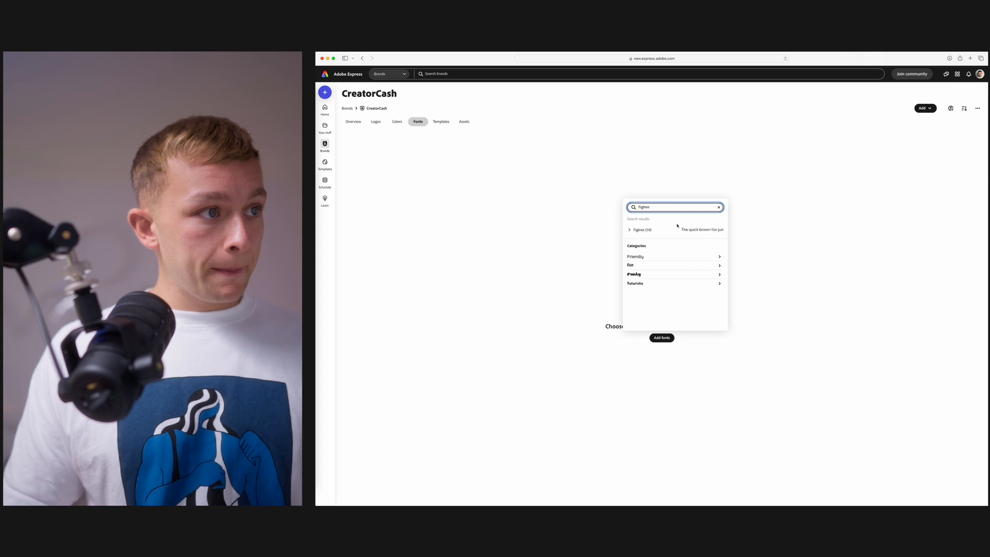
pyautogui.click(653, 230)
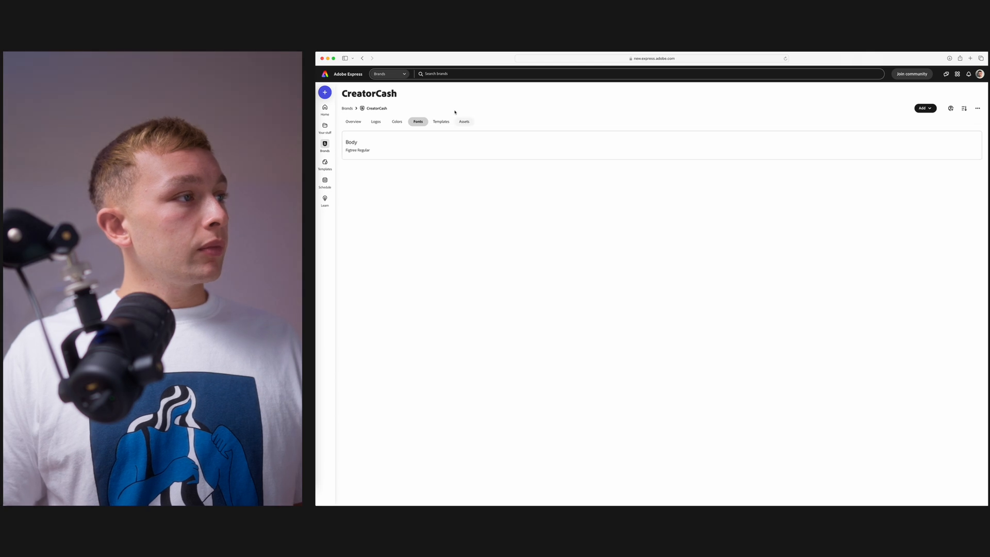
# Upload Pattern.png from the Exports folder to the CreatorCash brand's assets.
pyautogui.click(441, 122)
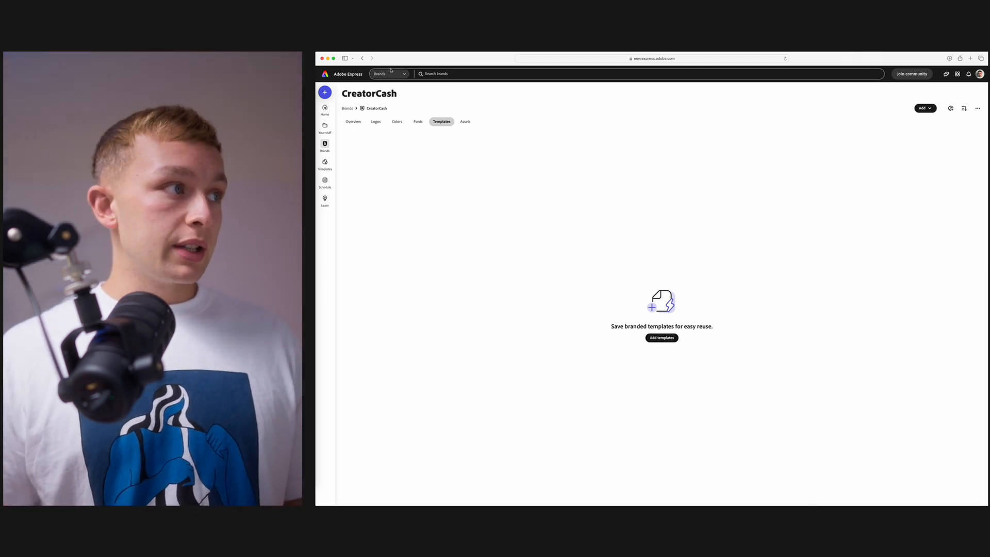
pyautogui.click(464, 122)
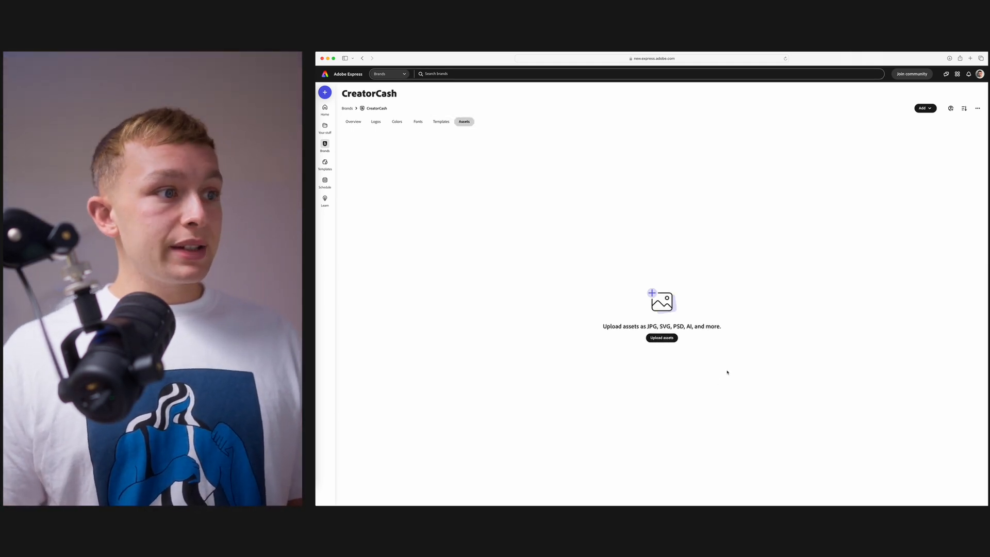
pyautogui.click(662, 338)
pyautogui.click(704, 232)
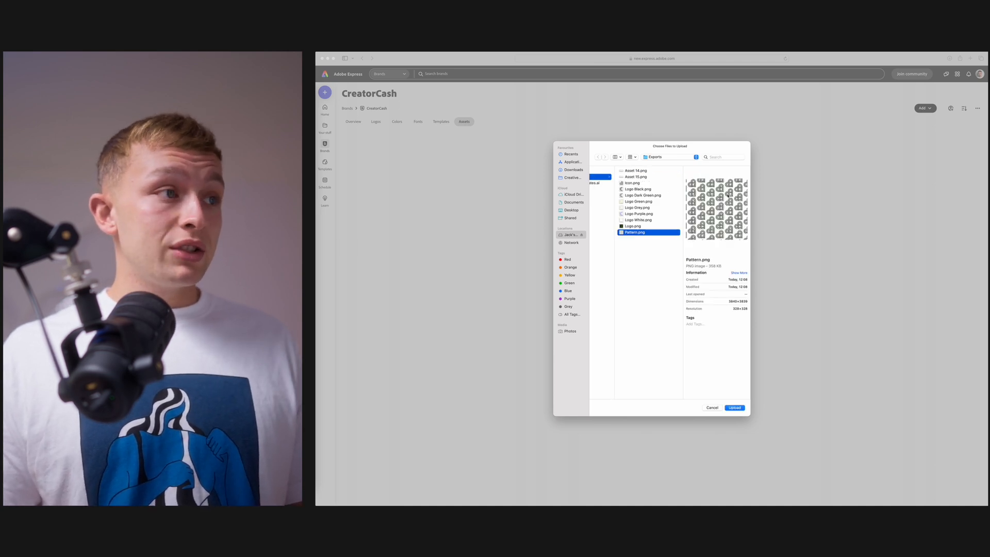
pyautogui.click(644, 183)
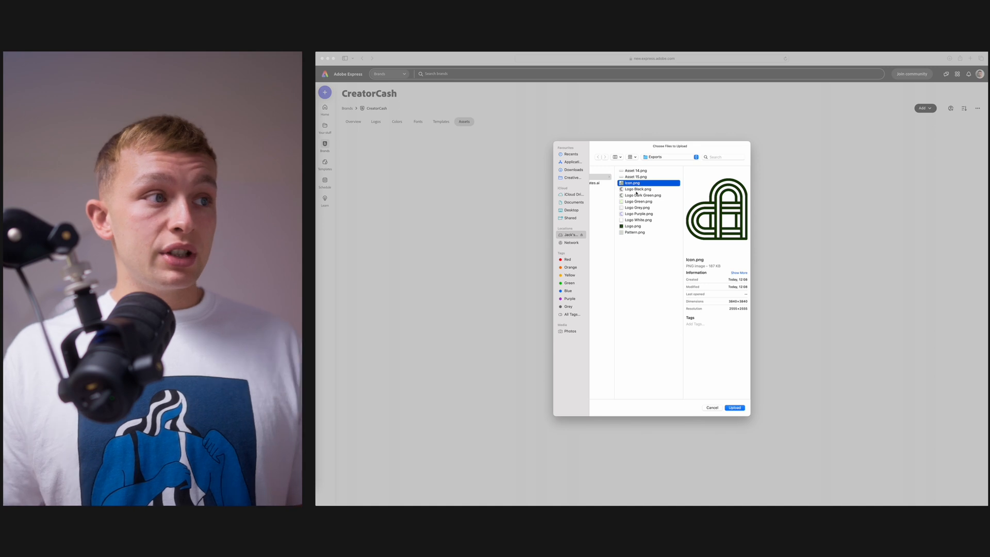
pyautogui.click(637, 189)
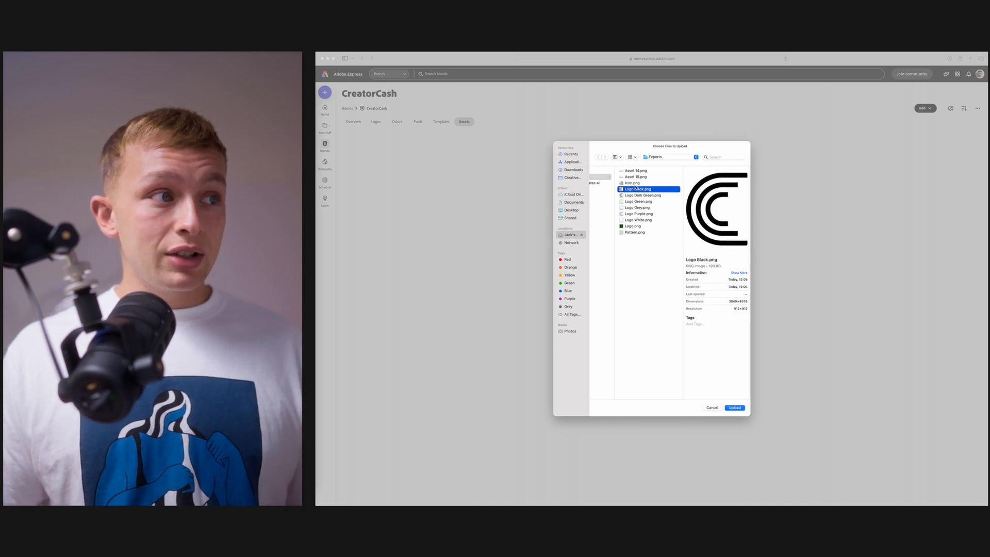
pyautogui.press('Up')
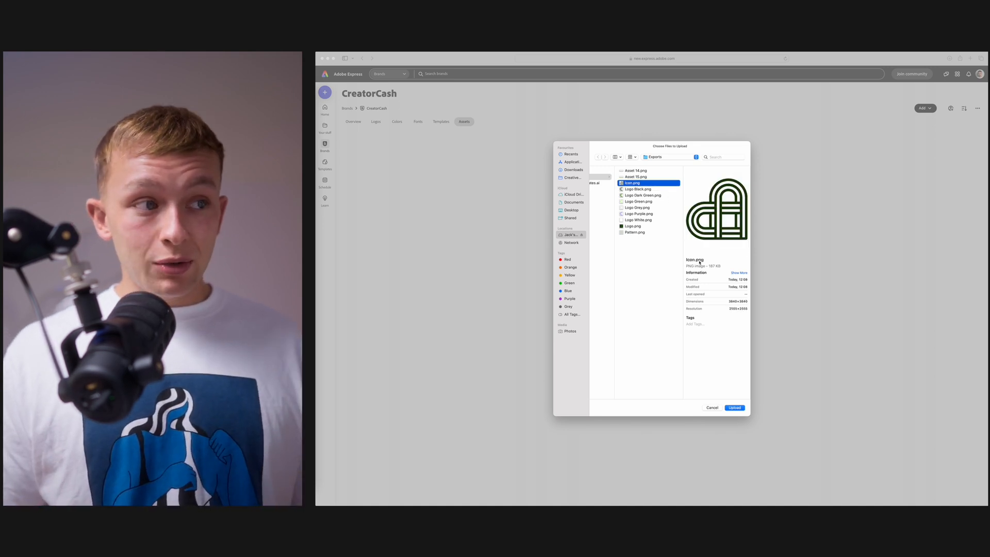
pyautogui.click(640, 233)
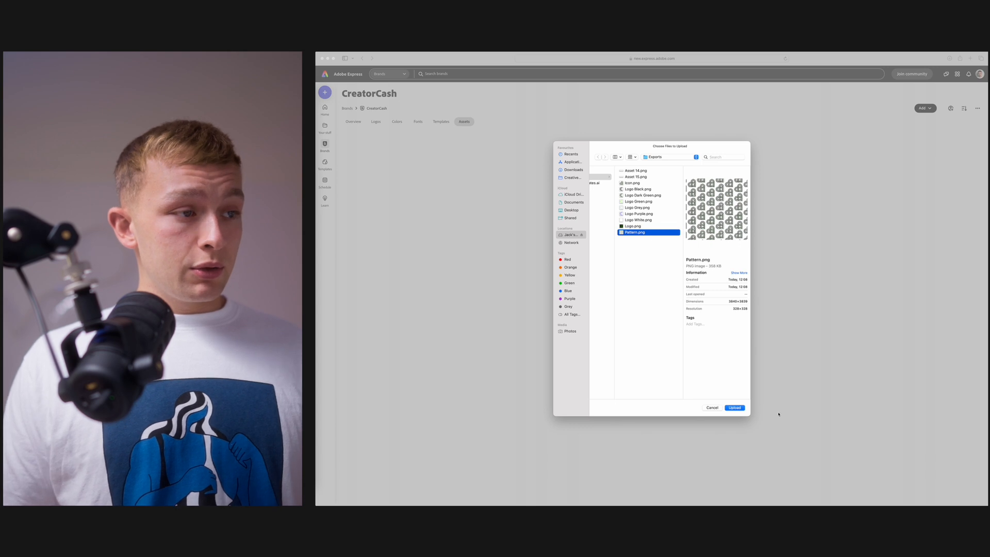
pyautogui.click(737, 408)
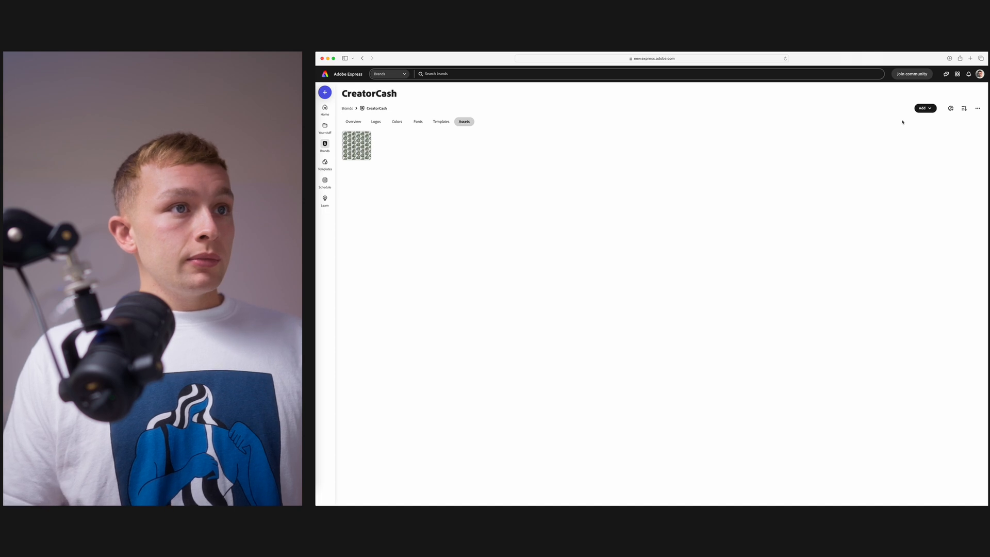
# Add Icon.png from the Exports folder as another asset of the CreatorCash brand.
pyautogui.click(925, 107)
pyautogui.click(924, 167)
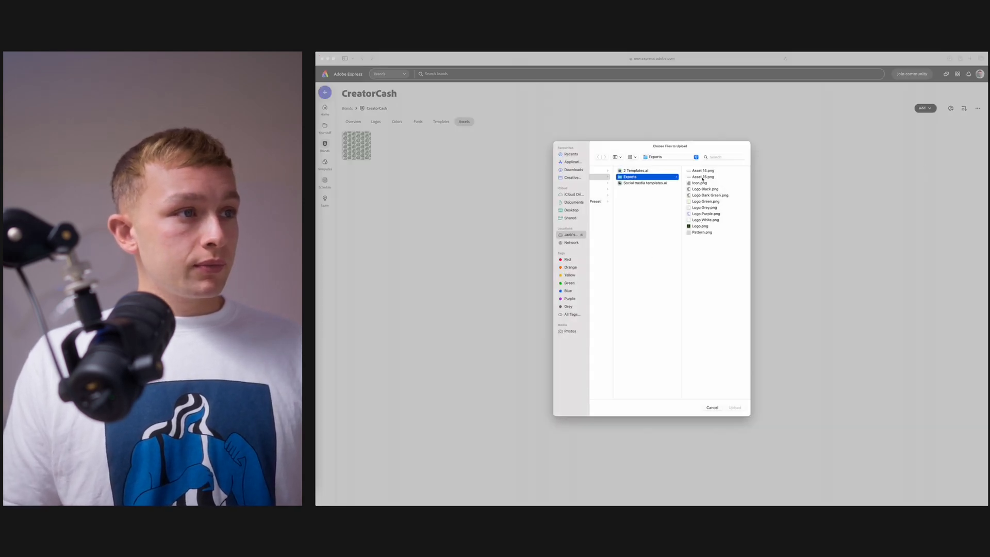
pyautogui.click(703, 183)
pyautogui.doubleClick(643, 183)
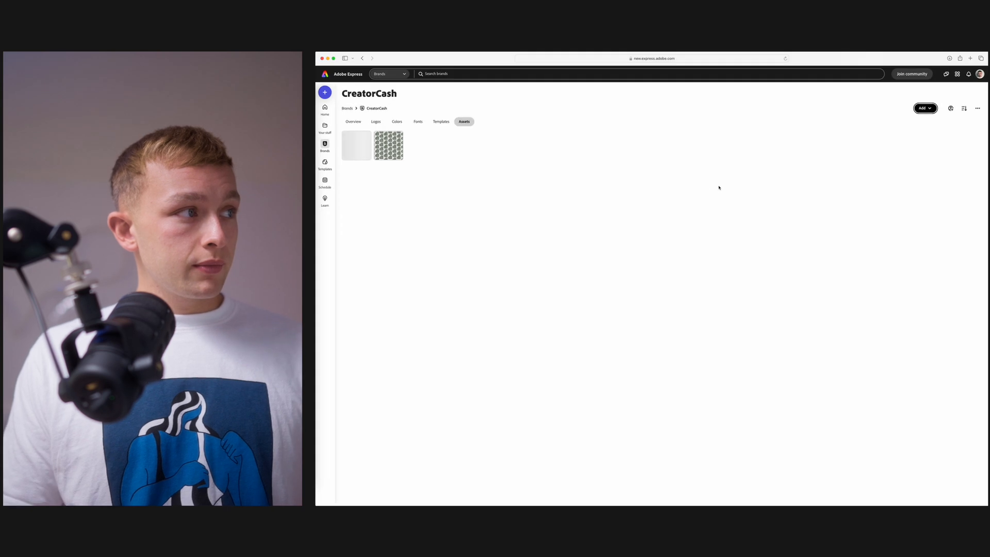
# Review the CreatorCash brand overview, then view the brand's sharing options from the brands list and close them.
pyautogui.click(360, 122)
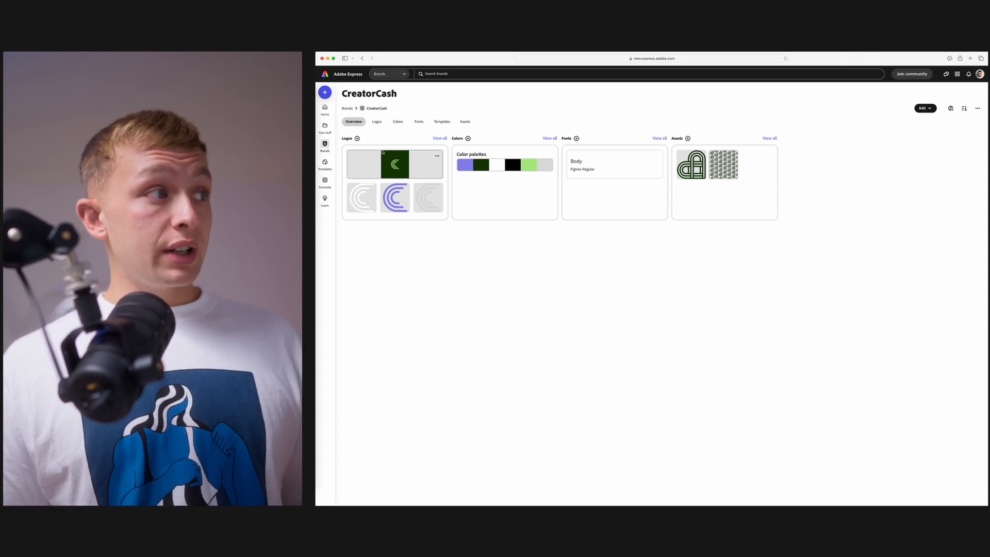
pyautogui.click(348, 108)
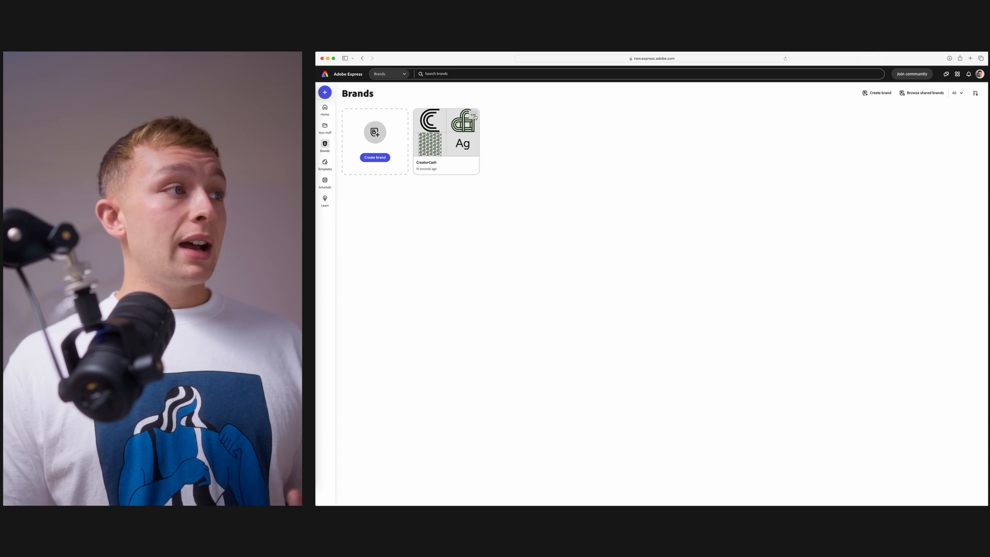
pyautogui.click(473, 115)
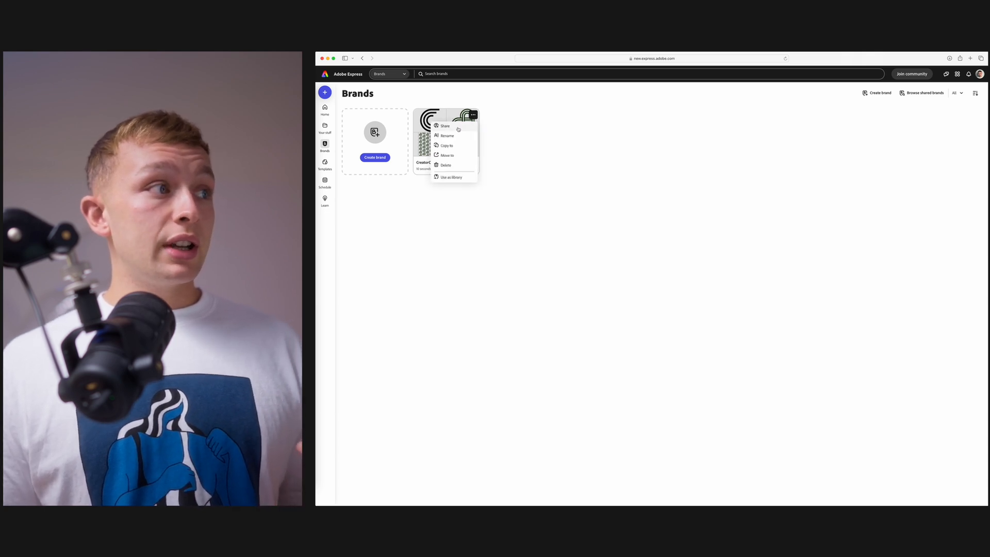
pyautogui.click(458, 127)
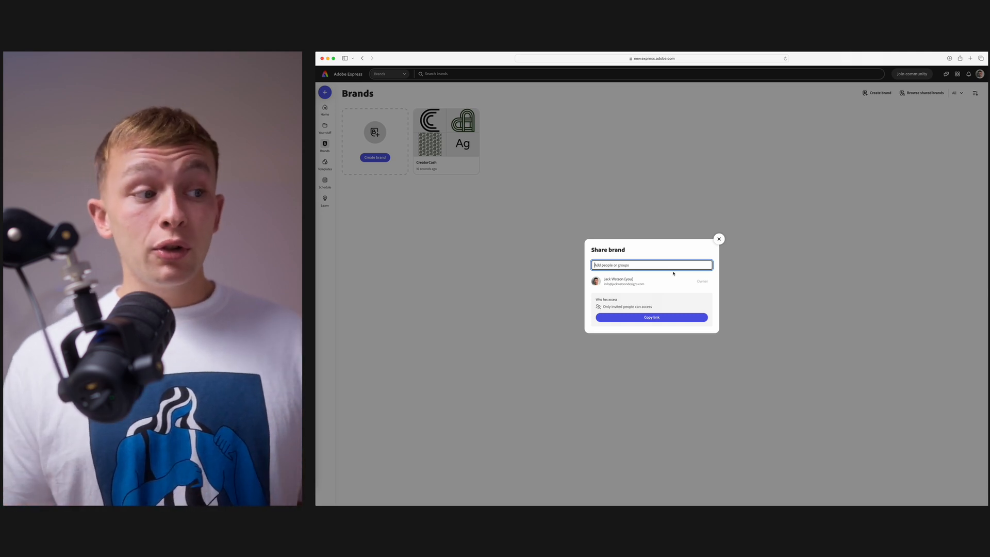
pyautogui.click(719, 238)
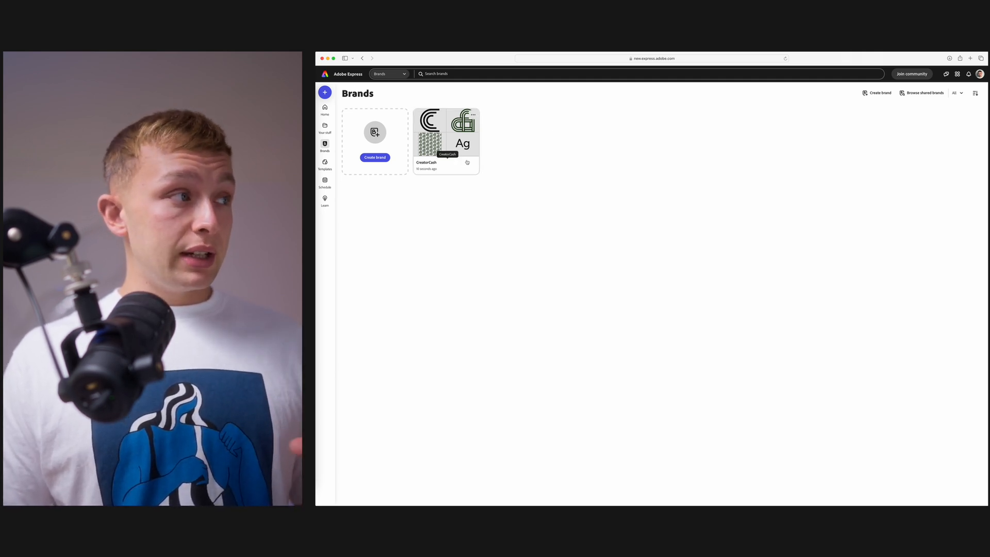
# Browse the template gallery by category, down to the LinkedIn post and Magazine templates.
pyautogui.click(347, 76)
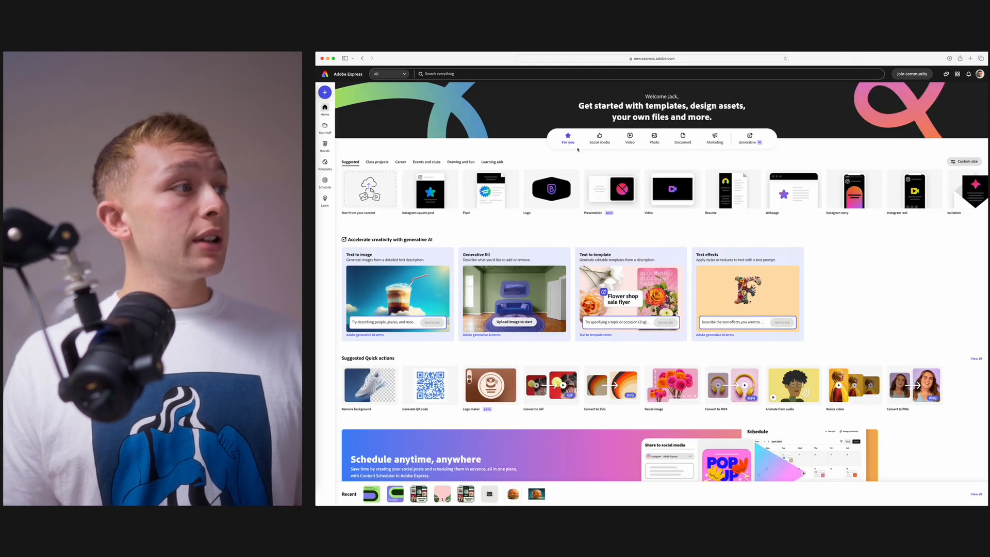
pyautogui.click(325, 164)
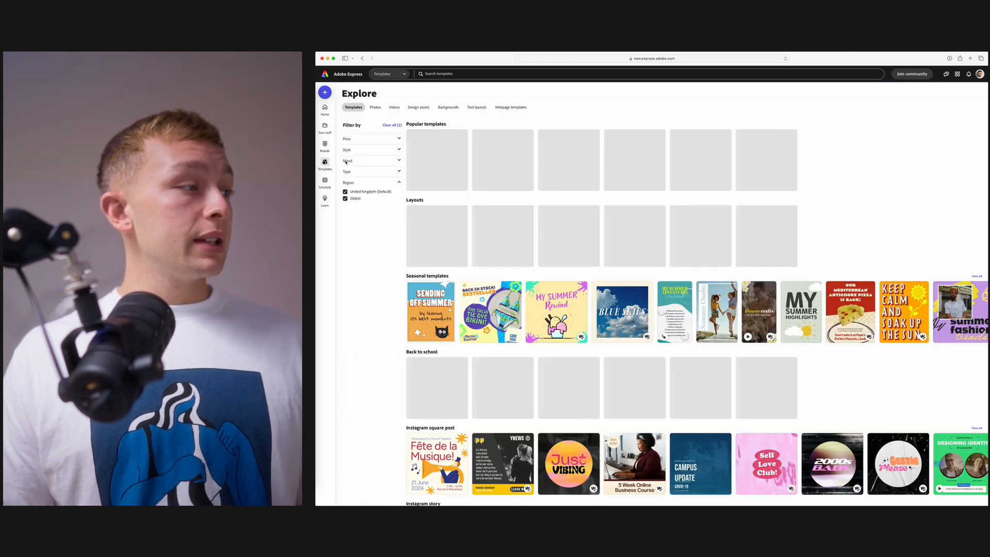
pyautogui.scroll(-3, 529, 250)
pyautogui.scroll(-3, 529, 251)
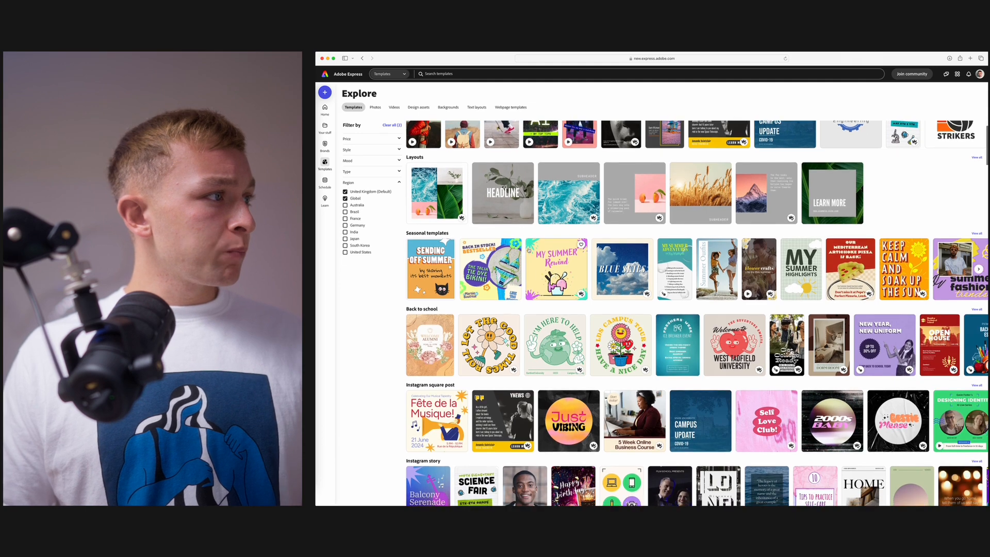
pyautogui.scroll(-2, 556, 227)
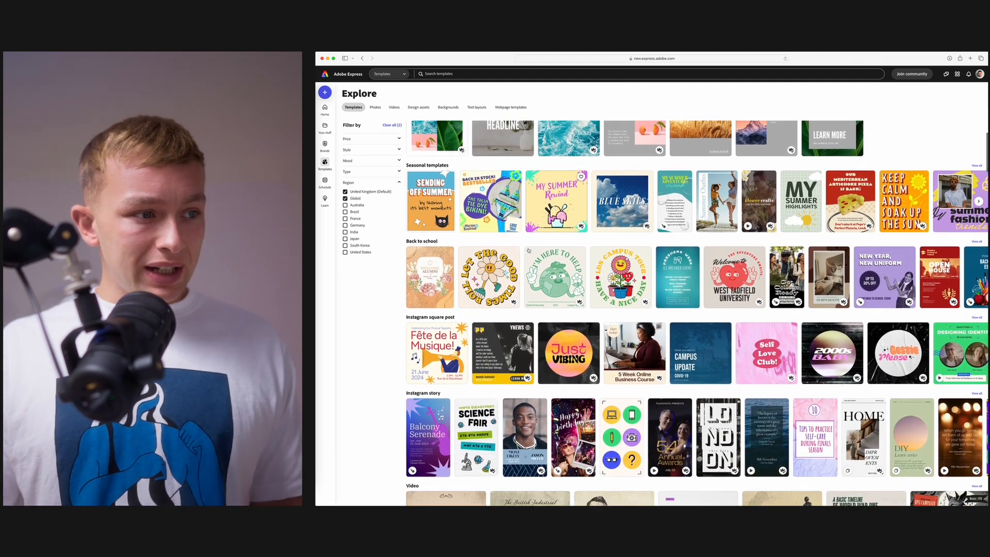
pyautogui.scroll(-2, 516, 268)
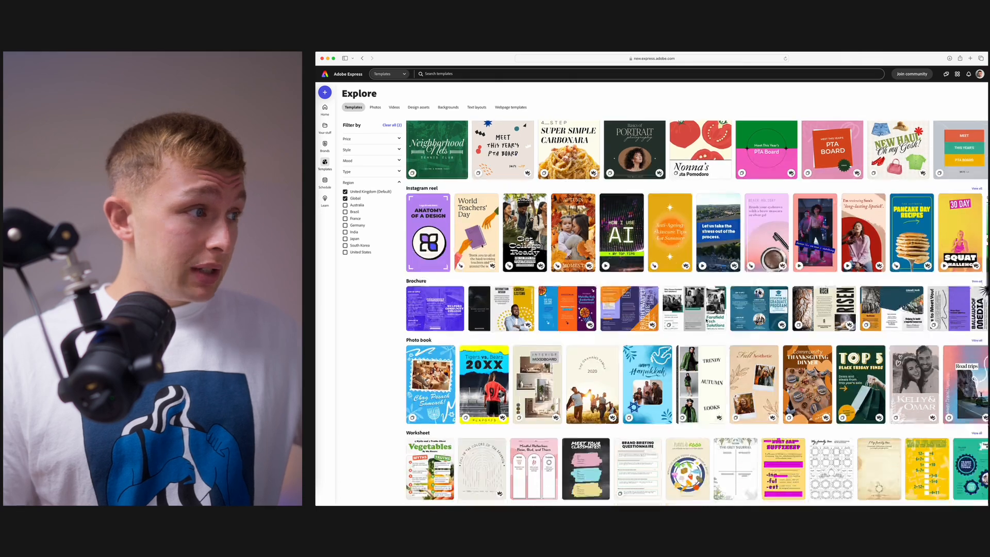
pyautogui.scroll(-2, 706, 319)
pyautogui.scroll(-5, 706, 319)
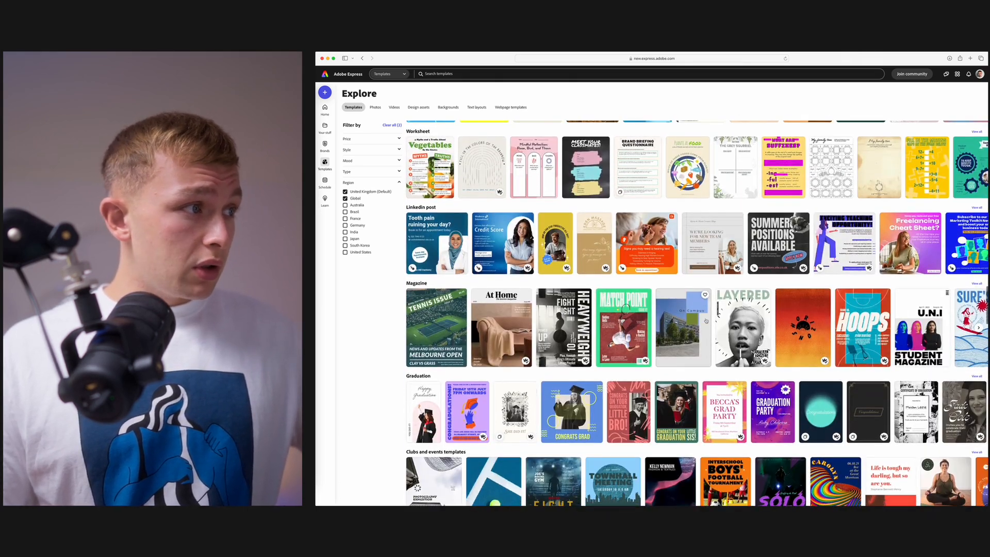
pyautogui.scroll(1, 717, 314)
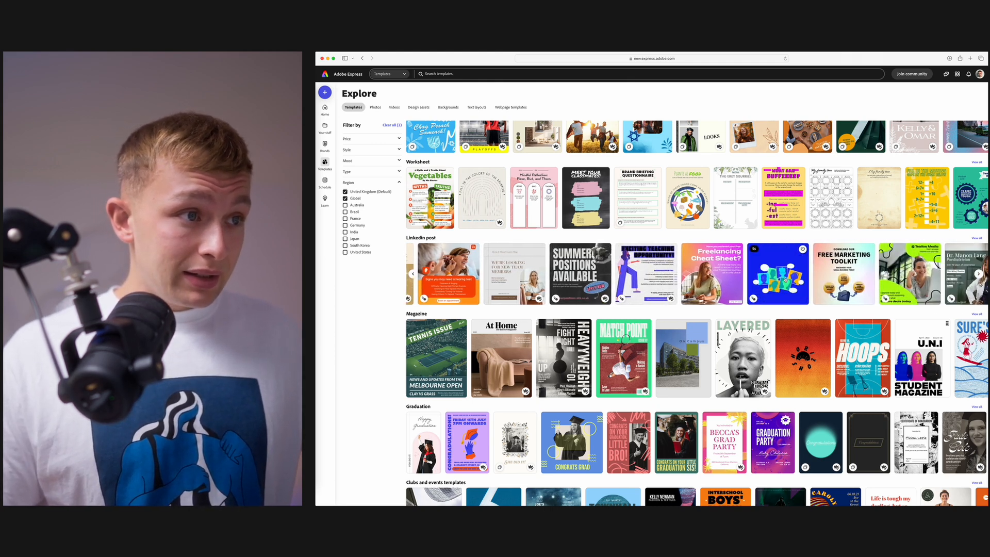
# Start a design from the Blue Yellow and Green Marketing Toolkit Newsletter LinkedIn Post template and play its animation.
pyautogui.hscroll(2, 785, 280)
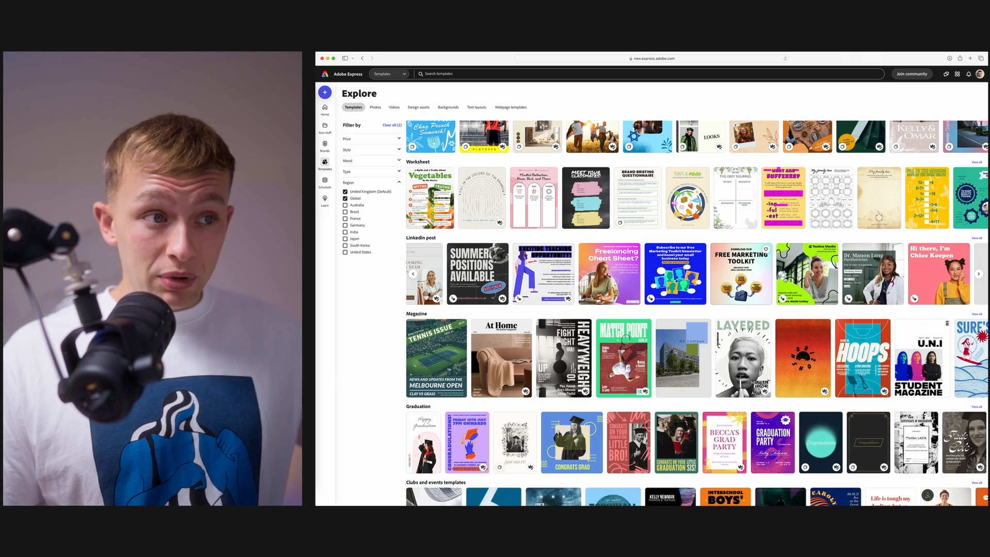
pyautogui.hscroll(5, 900, 285)
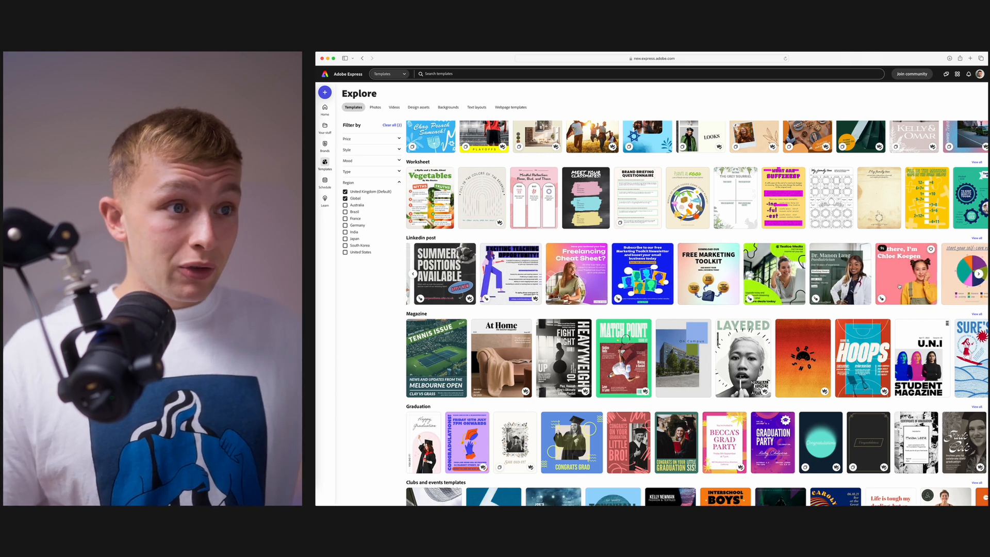
pyautogui.hscroll(2, 899, 285)
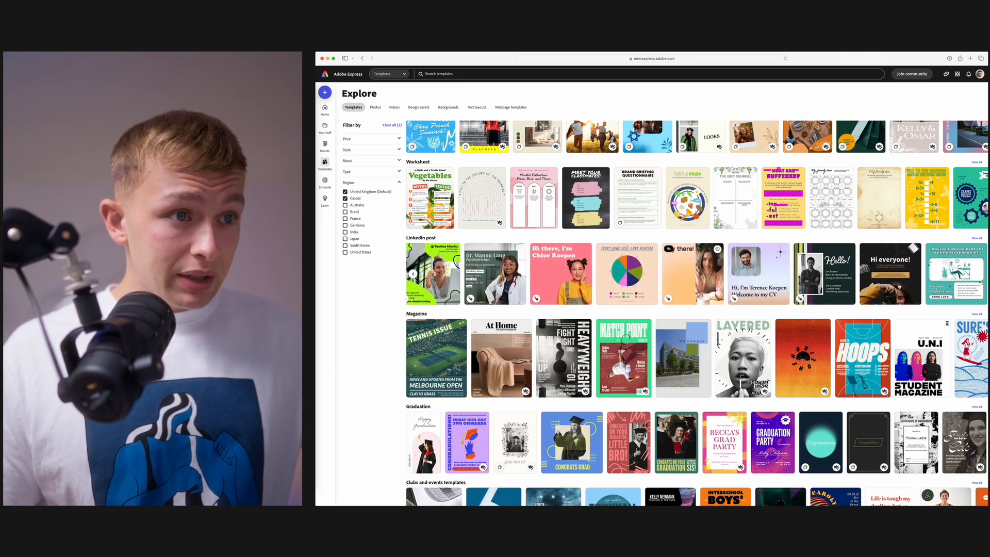
pyautogui.scroll(1, 913, 250)
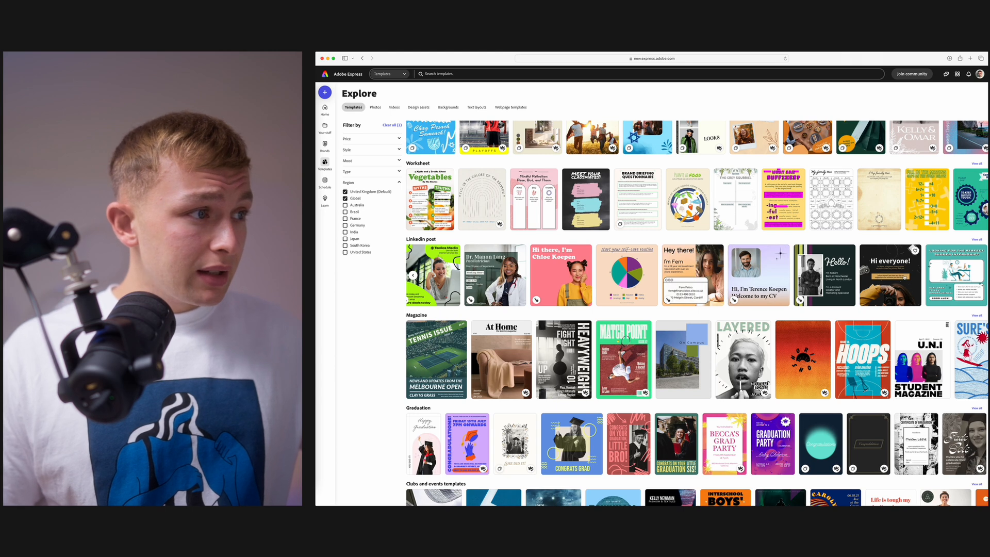
pyautogui.hscroll(-2, 707, 285)
pyautogui.hscroll(-5, 707, 285)
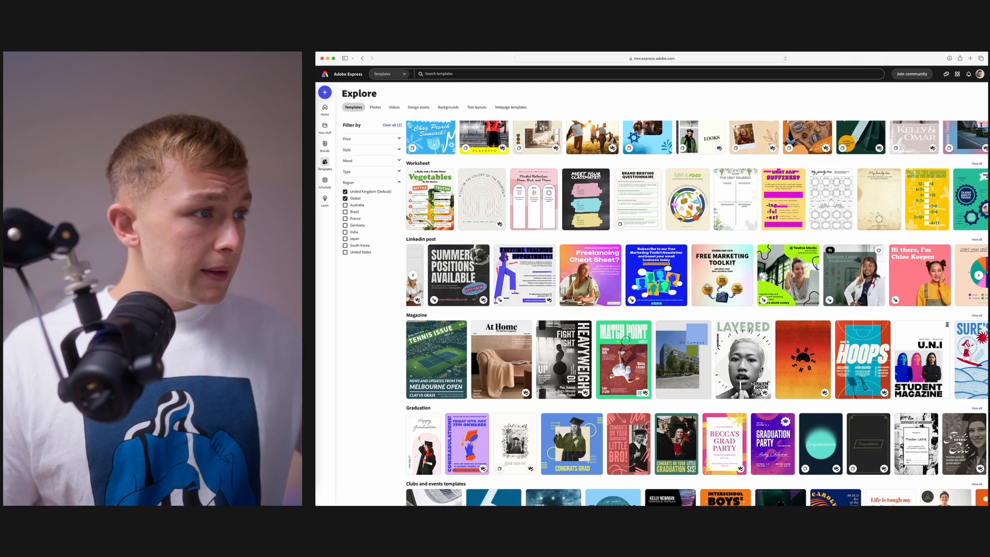
pyautogui.hscroll(-1, 717, 288)
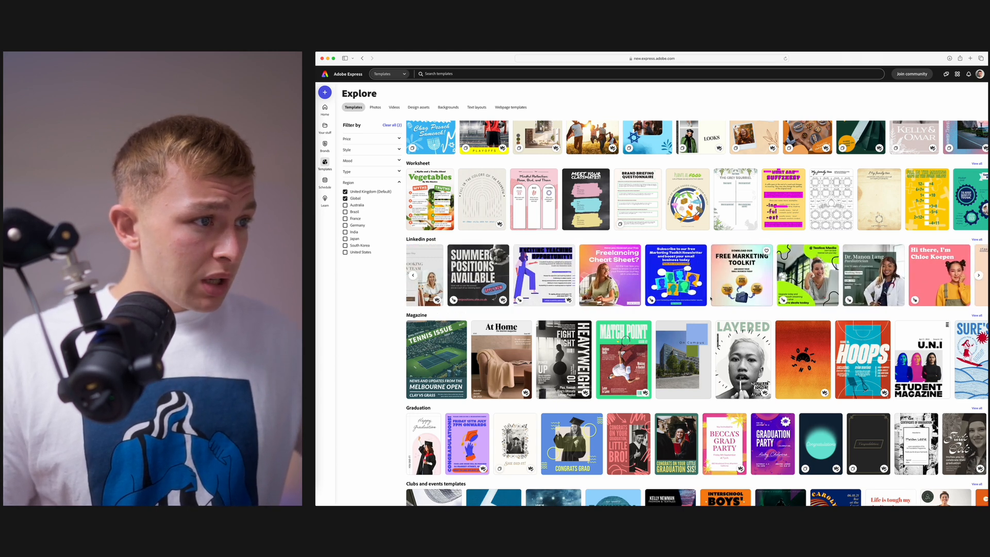
pyautogui.click(672, 289)
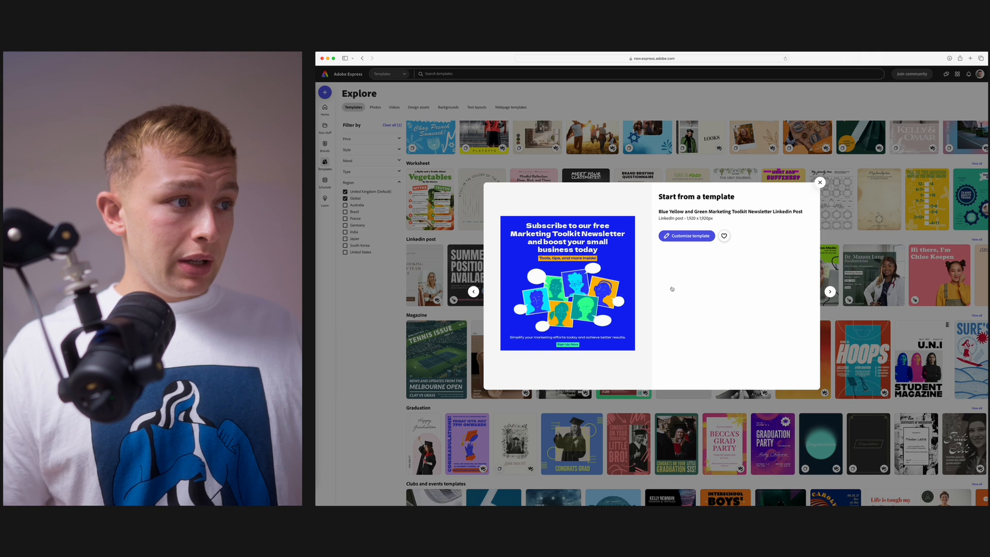
pyautogui.click(691, 235)
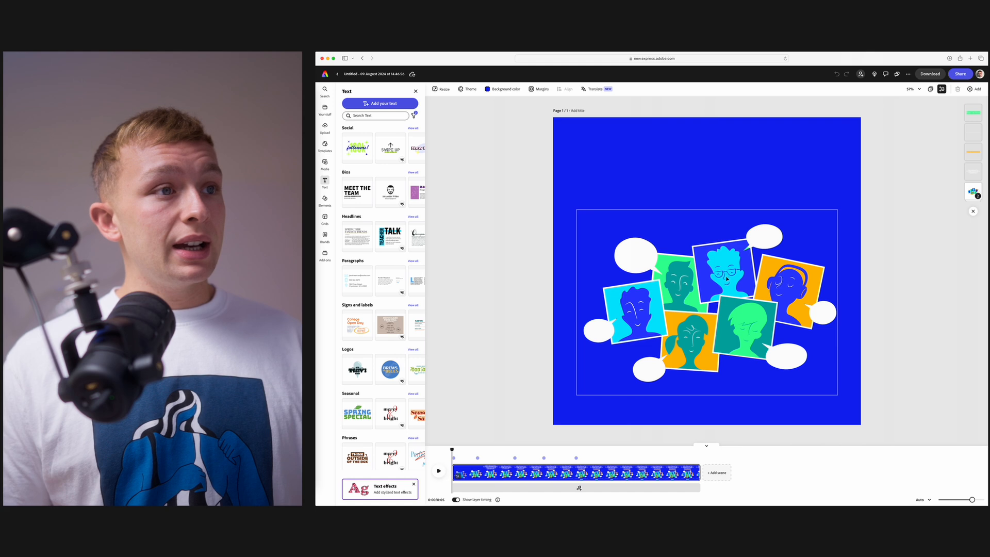
pyautogui.click(439, 471)
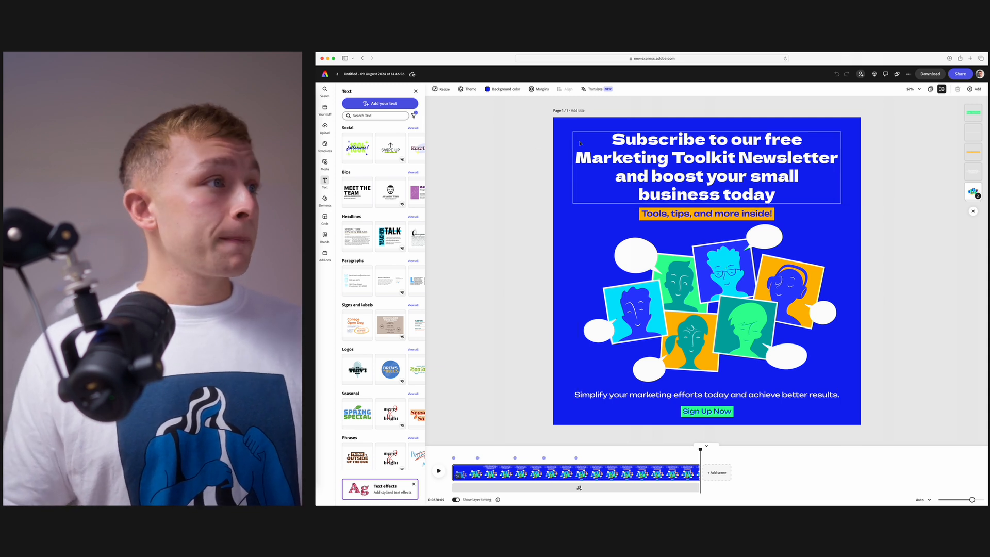
# Show the page's background color swatches and look through the available brands and libraries.
pyautogui.click(490, 91)
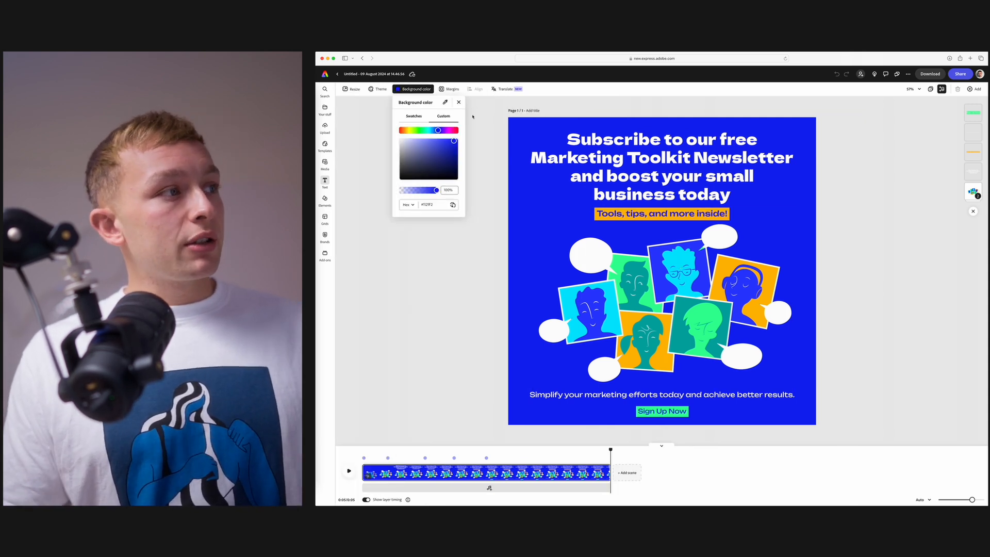
pyautogui.click(414, 117)
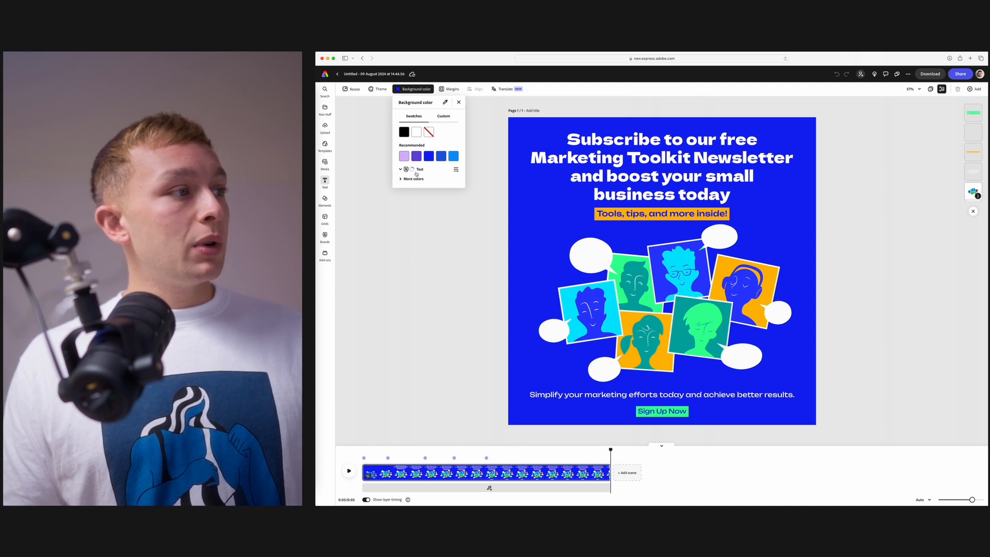
pyautogui.click(402, 179)
pyautogui.click(402, 179)
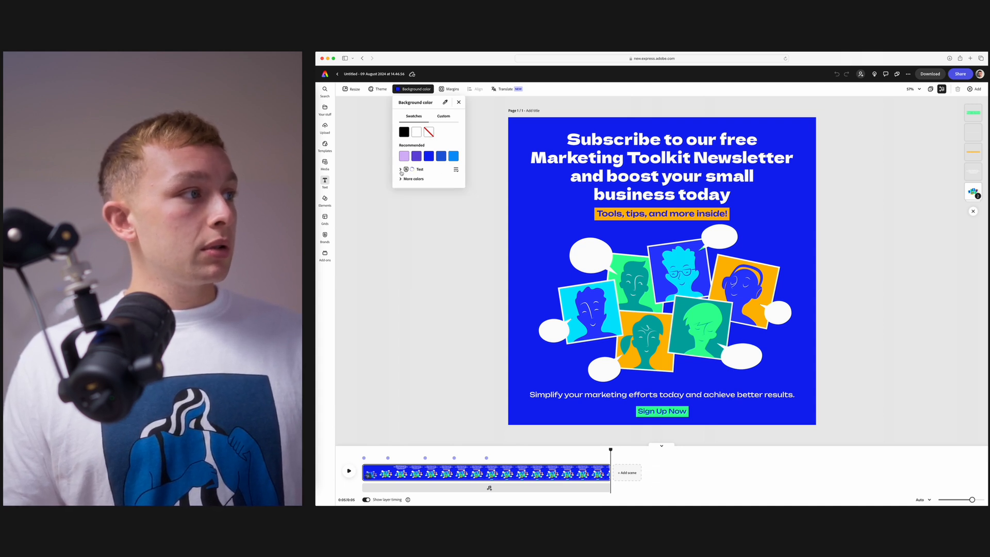
pyautogui.click(457, 169)
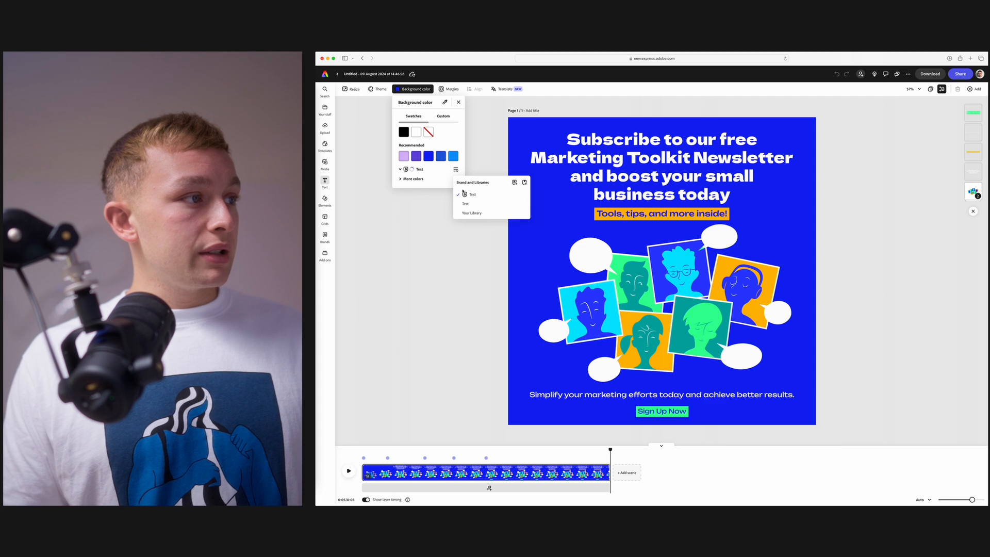
pyautogui.click(515, 183)
pyautogui.click(665, 309)
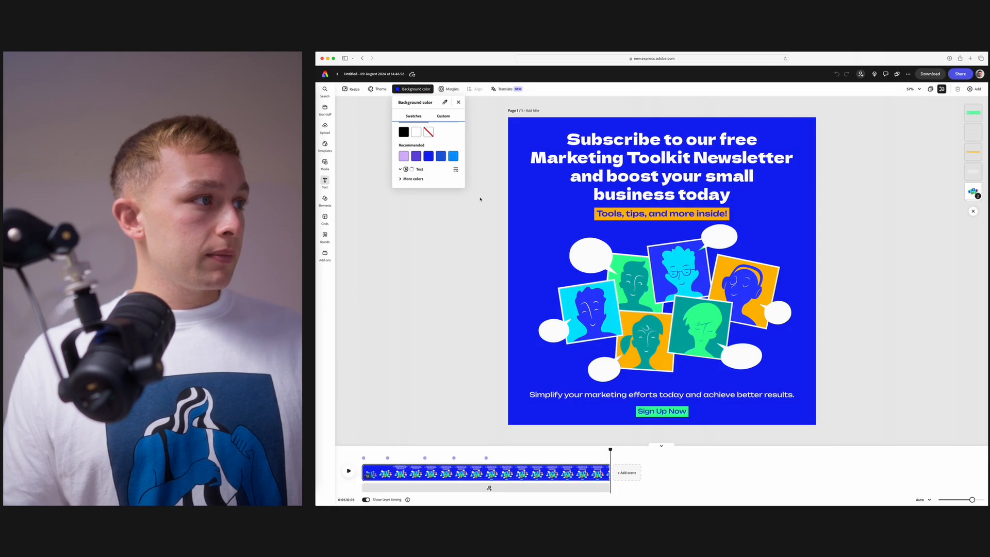
# Set the page background to the dark green swatch from the Test library.
pyautogui.click(457, 170)
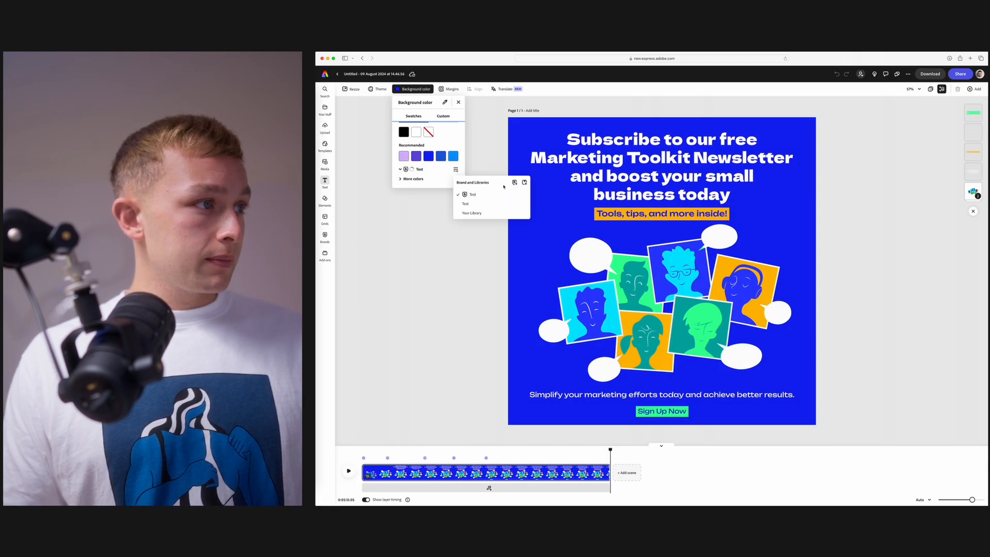
pyautogui.click(472, 213)
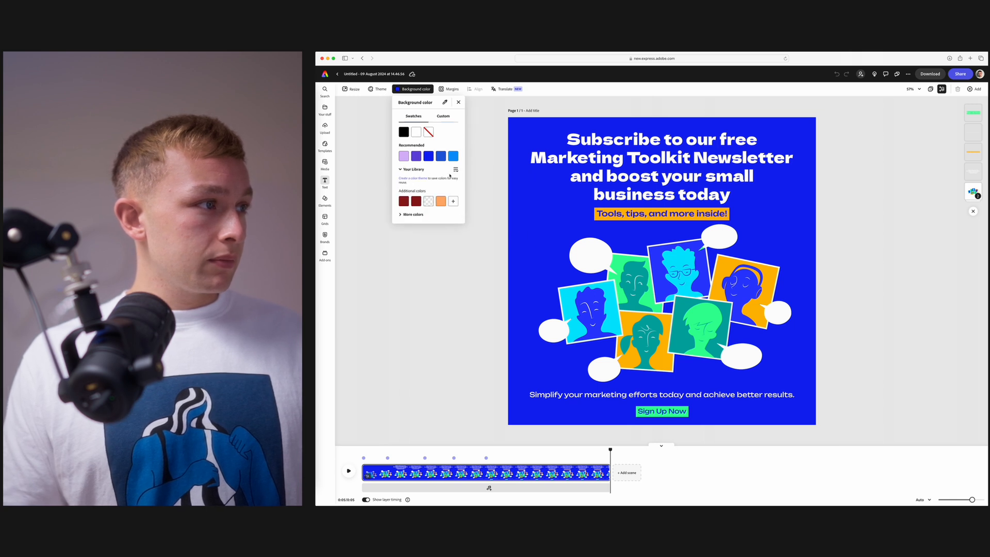
pyautogui.click(455, 171)
pyautogui.click(475, 195)
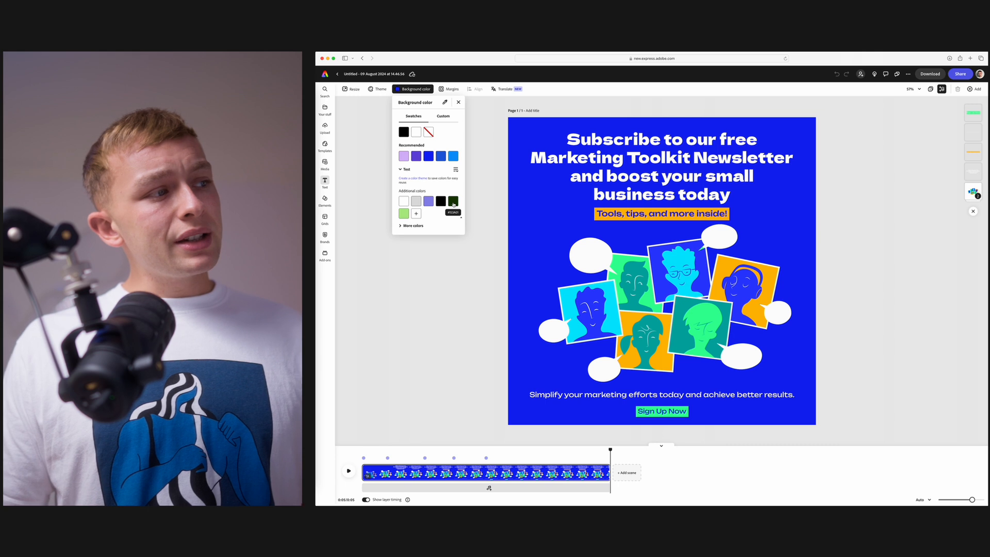
pyautogui.click(453, 202)
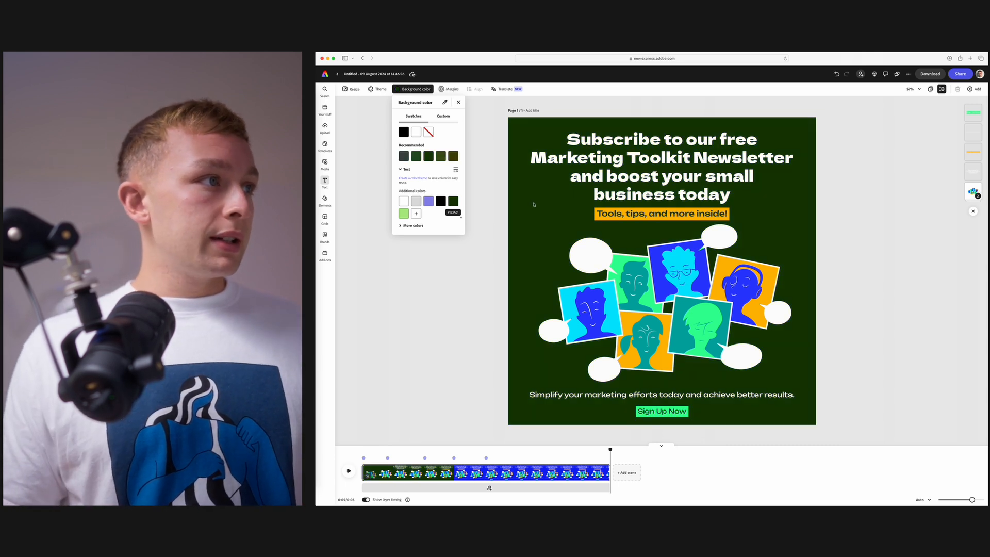
pyautogui.click(493, 232)
# Check the headline's font choices and the CreatorCash brand font, reload the design, and play the animation until all text is displayed.
pyautogui.click(538, 144)
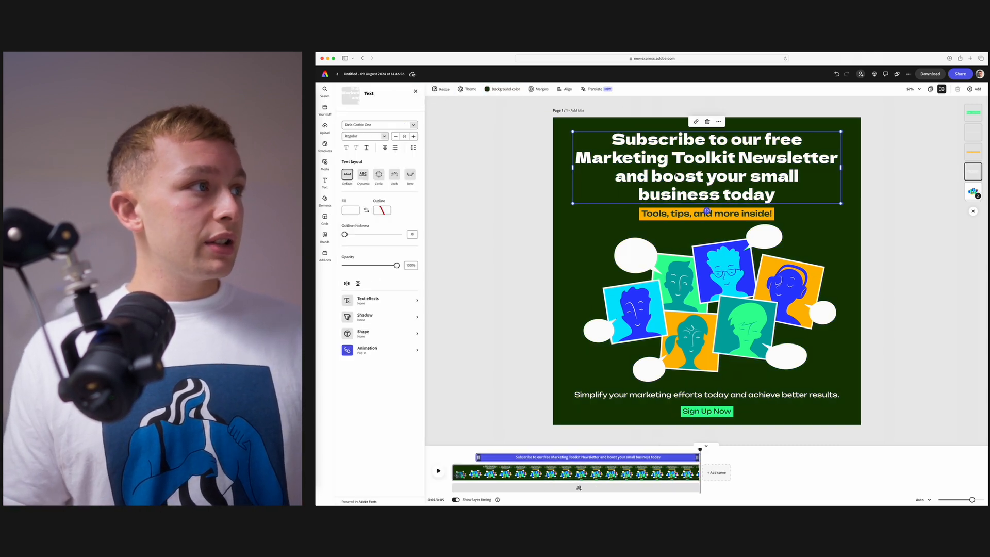
pyautogui.click(414, 138)
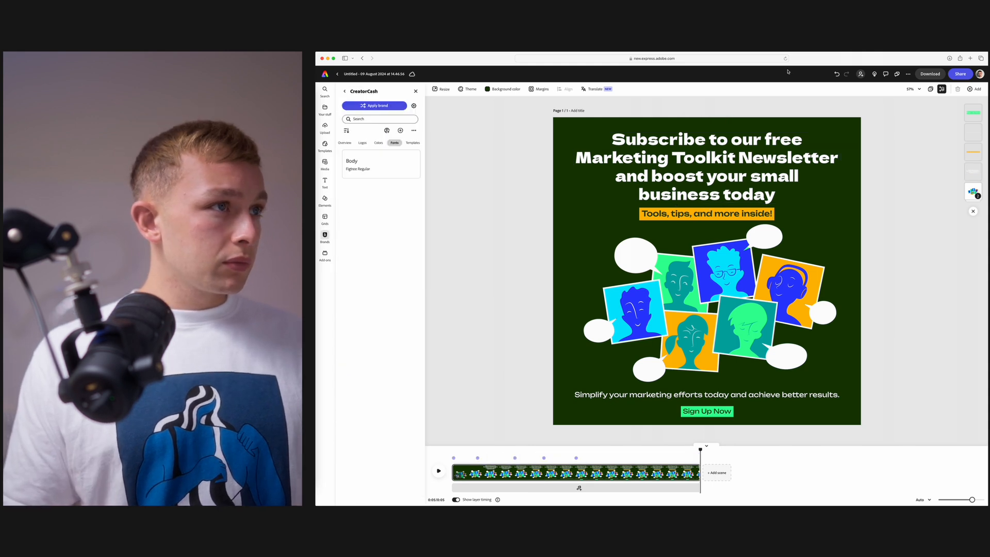
pyautogui.click(785, 59)
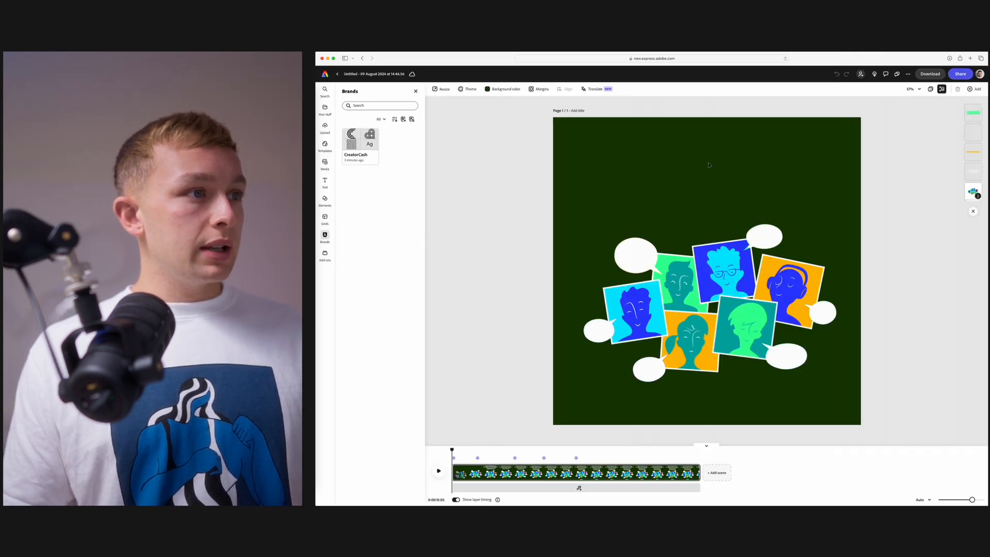
pyautogui.click(442, 472)
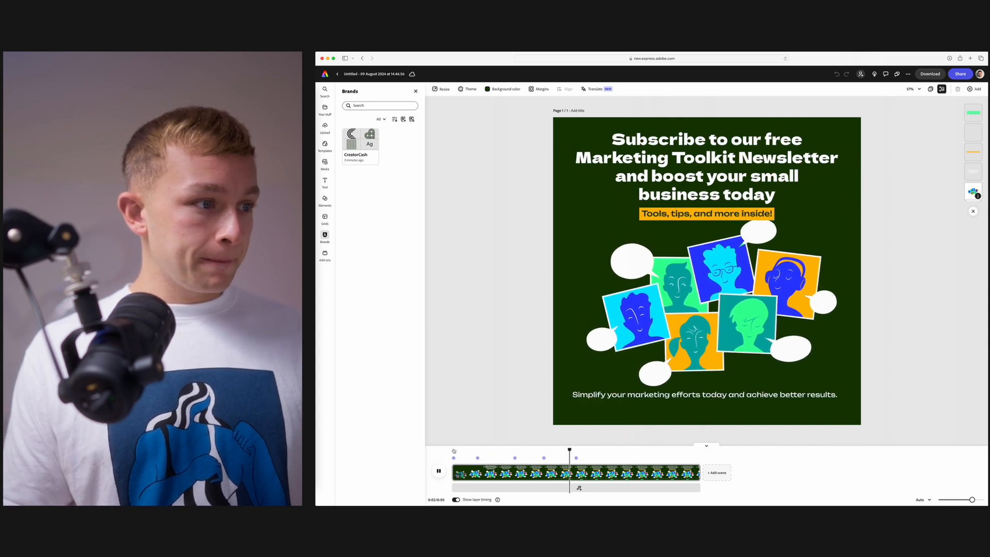
pyautogui.press('space')
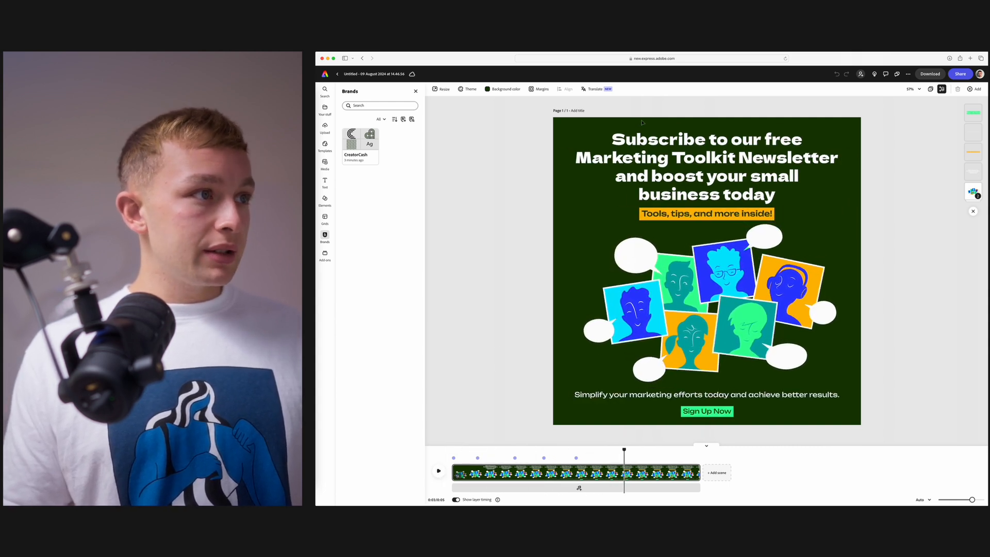
# Apply the CreatorCash body font, Figtree Regular, to the headline text.
pyautogui.click(708, 199)
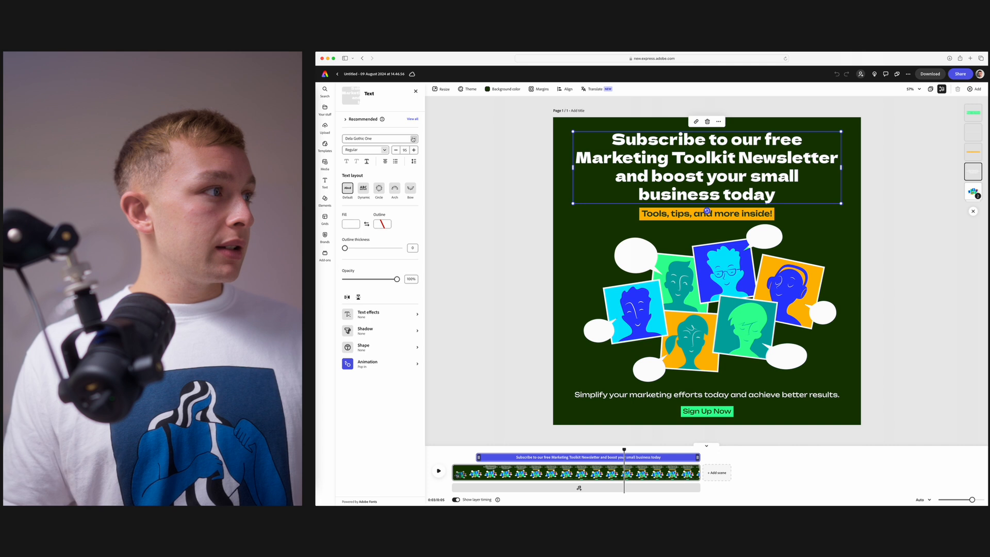
pyautogui.click(413, 139)
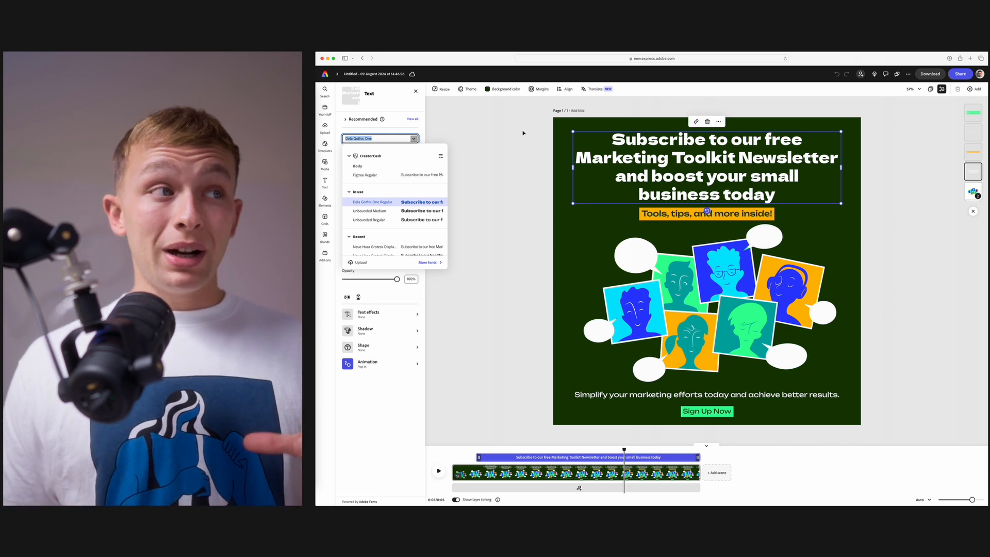
pyautogui.click(640, 162)
pyautogui.click(414, 139)
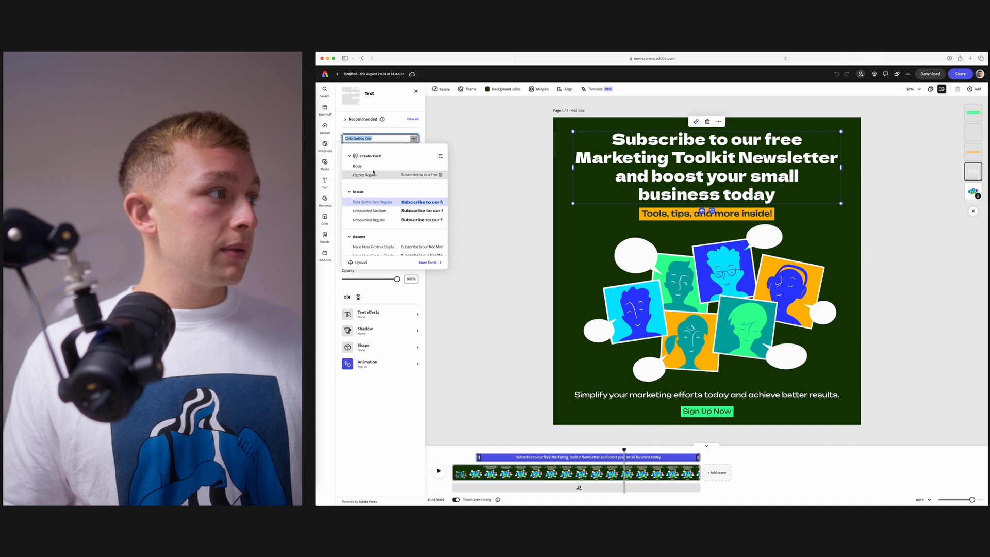
pyautogui.click(437, 175)
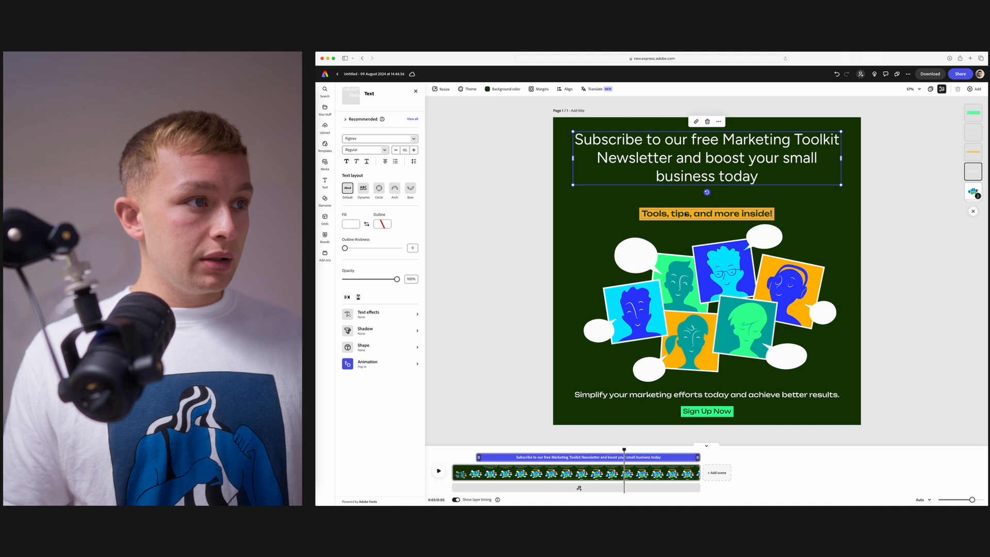
# Change the shape fill behind the "Tools, tips, and more inside!" text to the light green CreatorCash swatch.
pyautogui.click(644, 216)
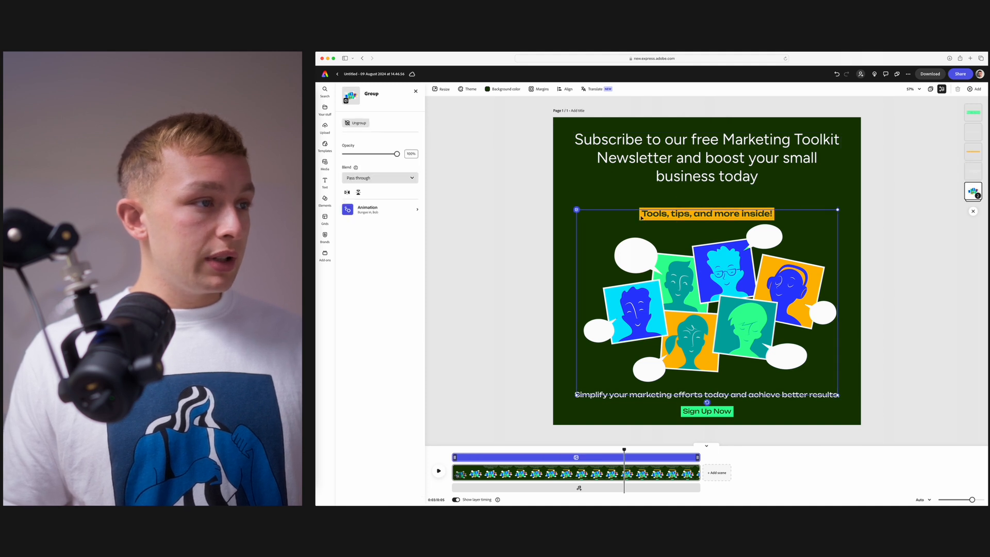
pyautogui.click(644, 211)
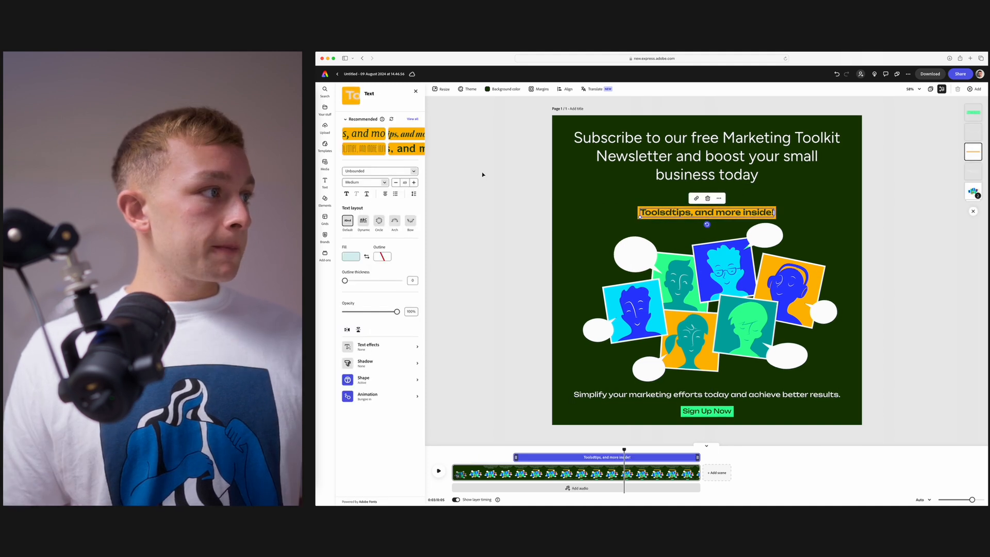
pyautogui.click(481, 173)
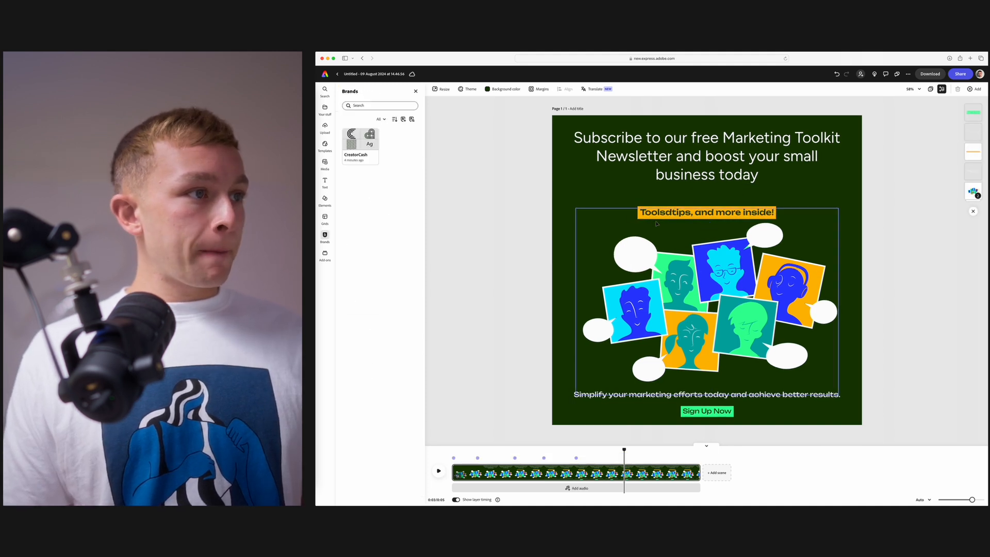
pyautogui.click(665, 216)
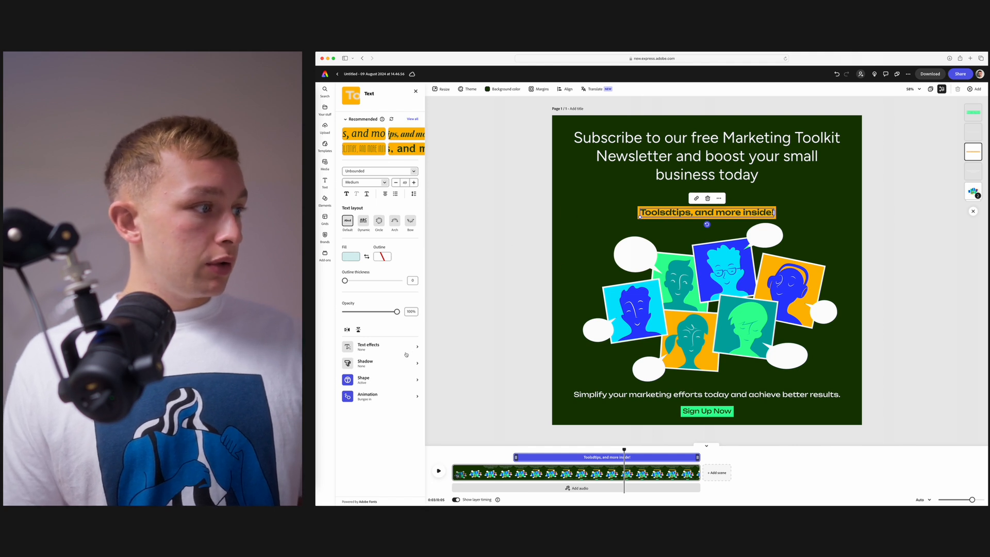
pyautogui.click(382, 380)
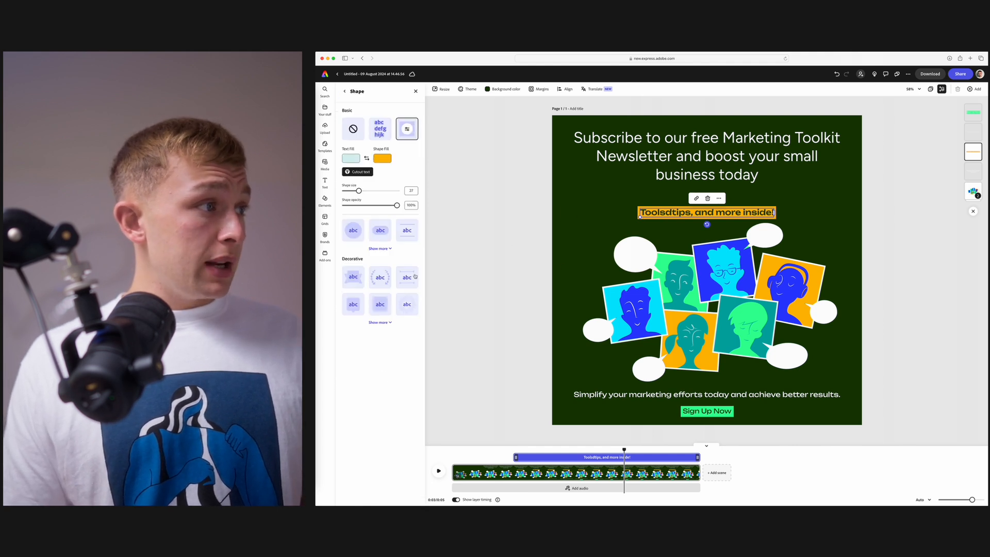
pyautogui.click(387, 158)
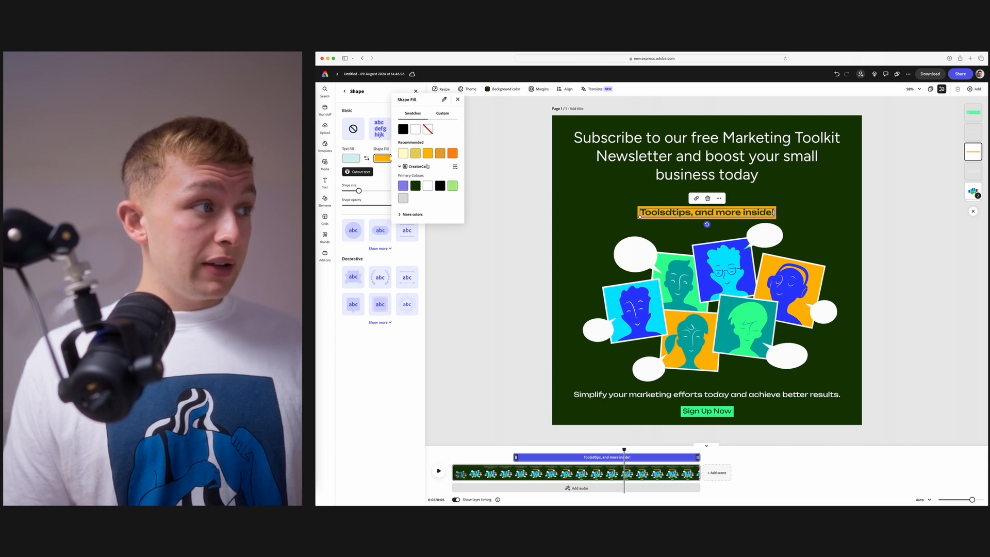
pyautogui.click(452, 186)
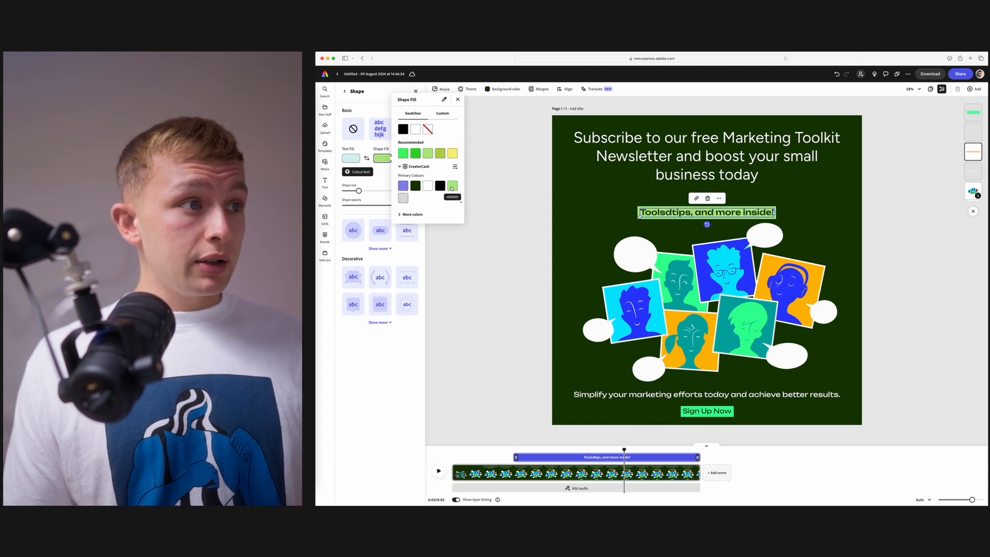
pyautogui.click(494, 200)
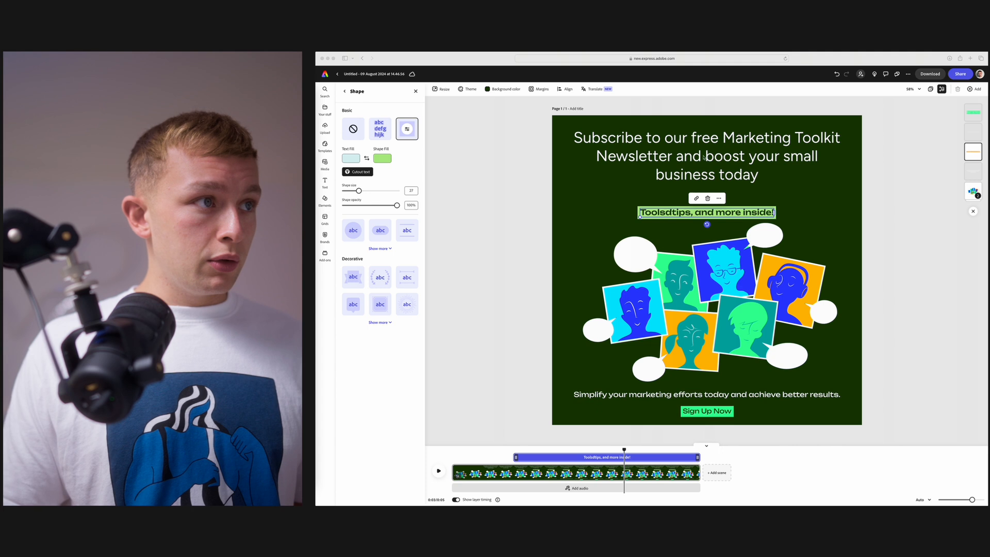
# Replace the headline with "From bookkeeping to financial planning, we handle it all so you can focus on your craft.".
pyautogui.click(704, 157)
pyautogui.tripleClick(715, 171)
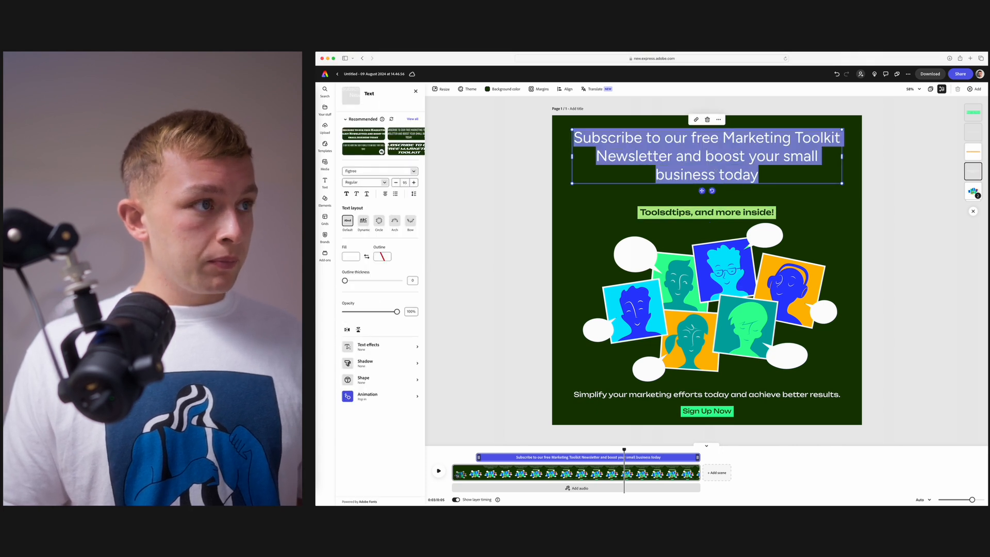
pyautogui.write('From bookkeeping to financial planning, we handle it all so you can focus on your craft.')
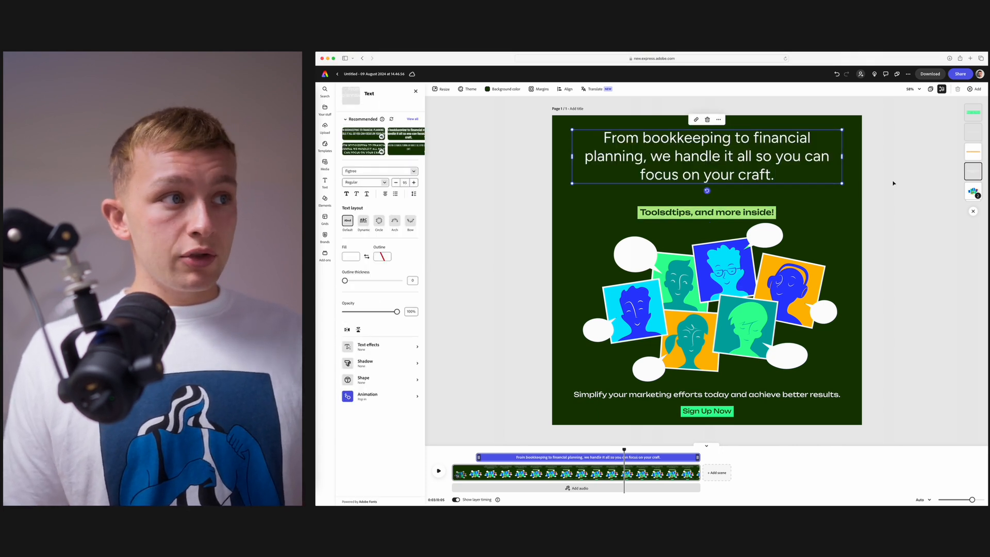
pyautogui.click(889, 185)
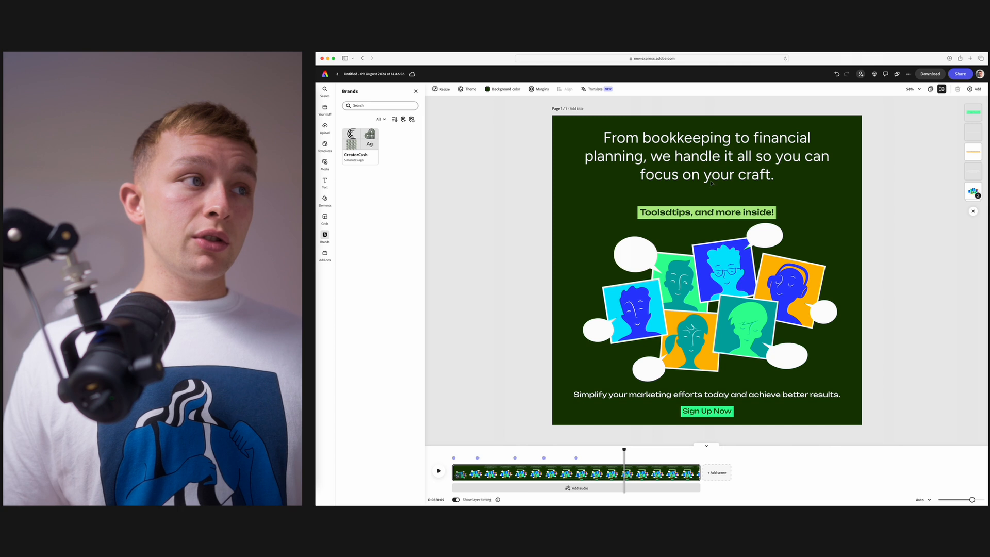
# Bring the headline and the light green label closer together, and replace the label's text with "Learn More".
pyautogui.click(739, 212)
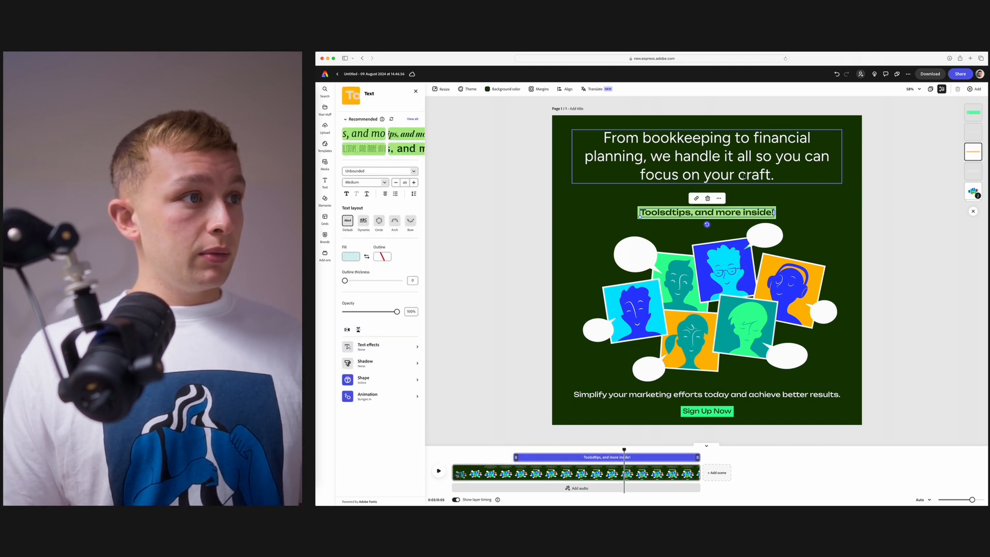
pyautogui.moveTo(745, 176); pyautogui.dragTo(731, 212)
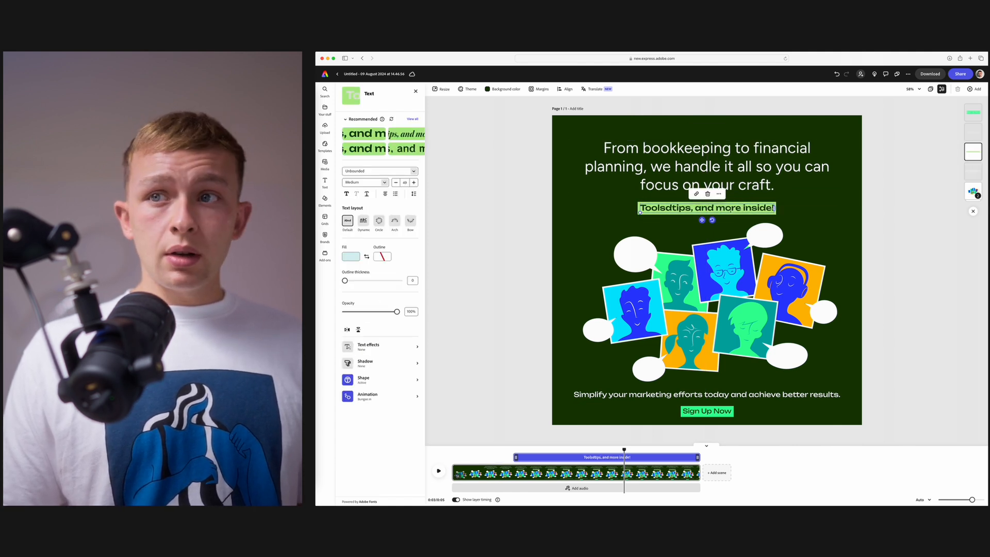
pyautogui.tripleClick(731, 208)
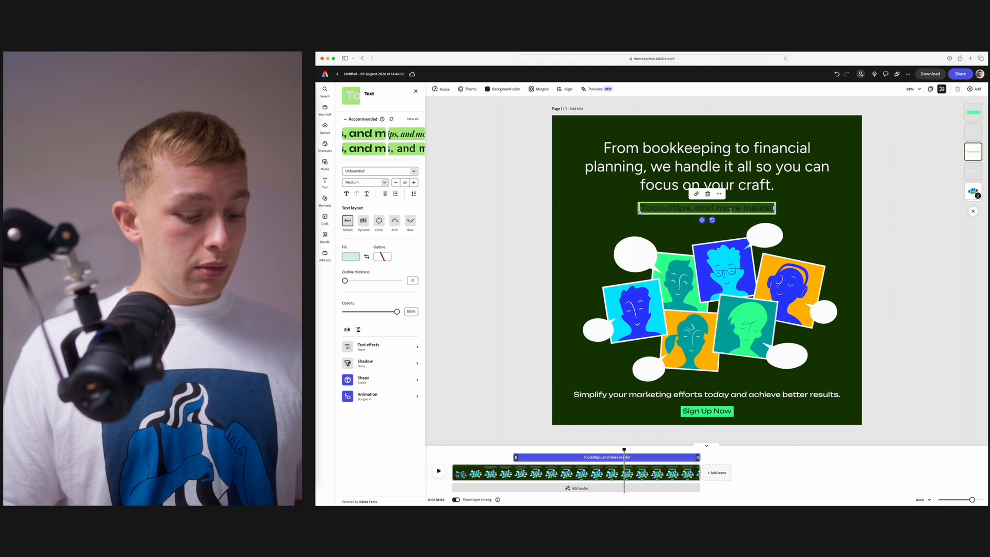
pyautogui.write('Learn')
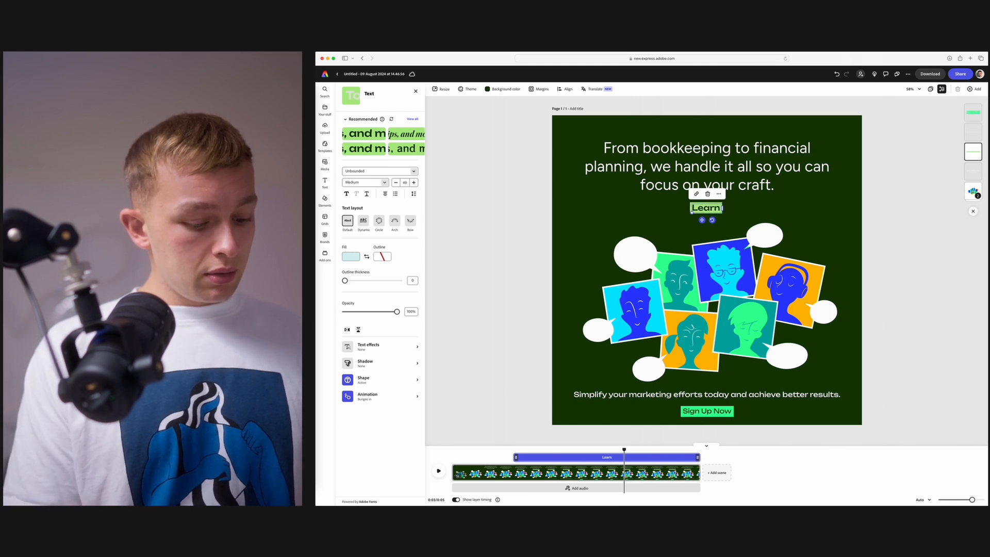
pyautogui.write(' More')
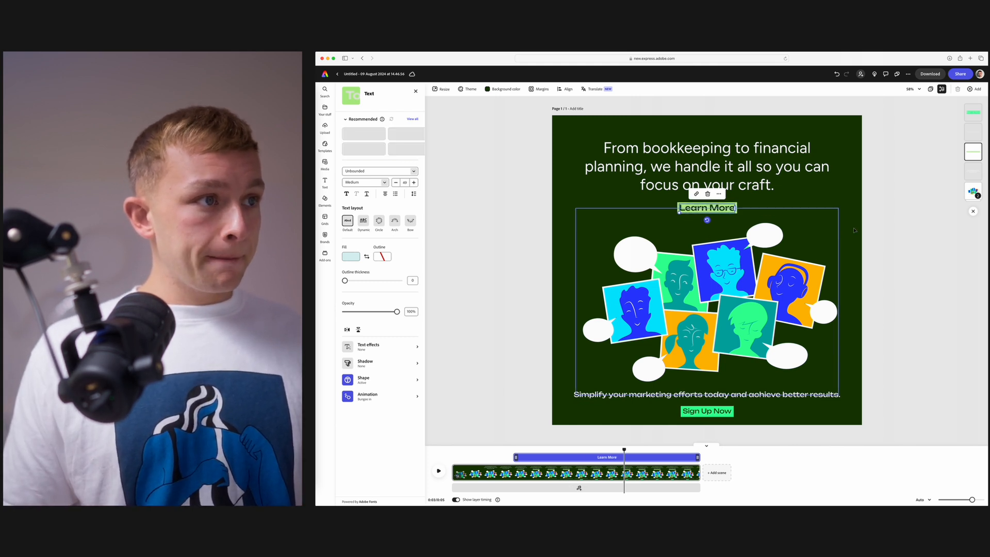
pyautogui.click(873, 231)
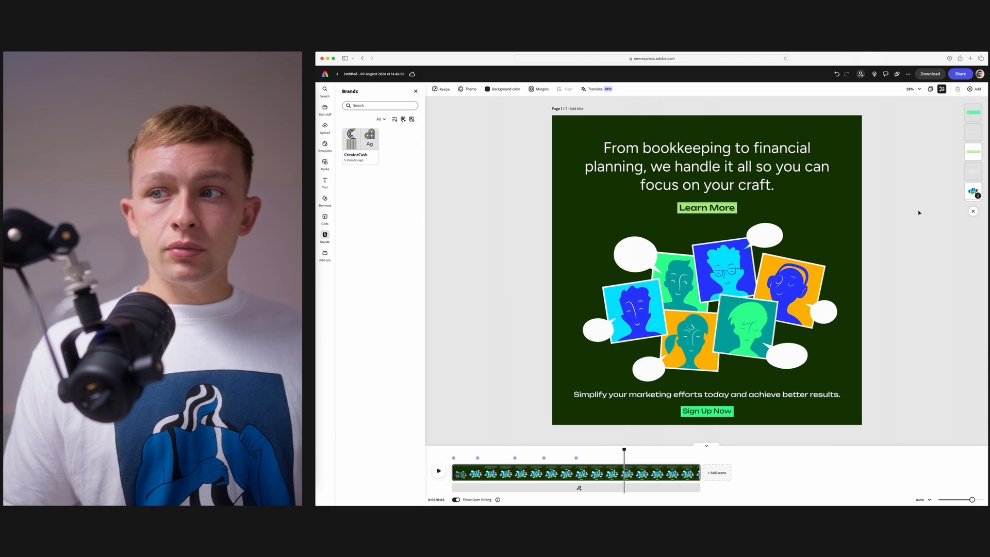
# Review the animation presets available for the illustrated portraits group.
pyautogui.click(972, 192)
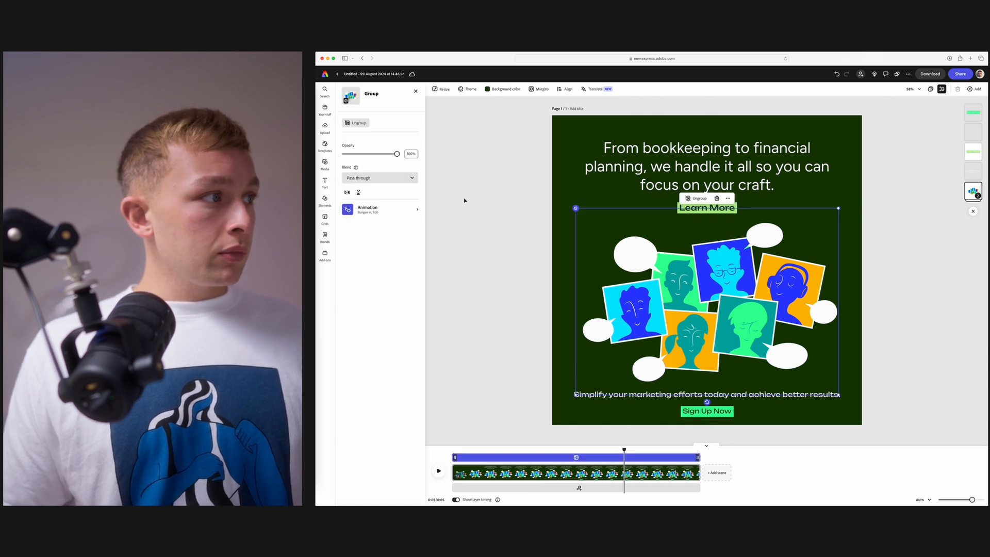
pyautogui.click(380, 210)
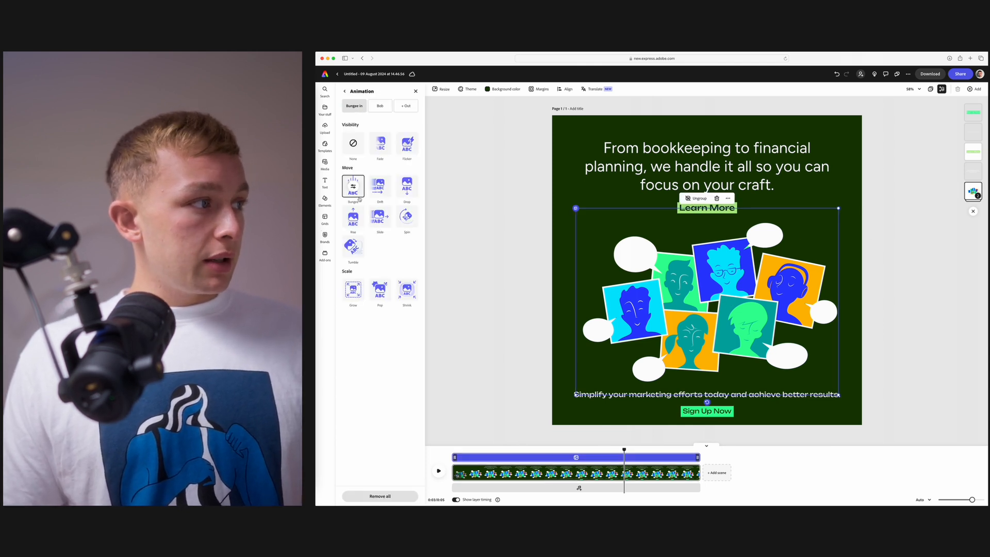
pyautogui.click(480, 235)
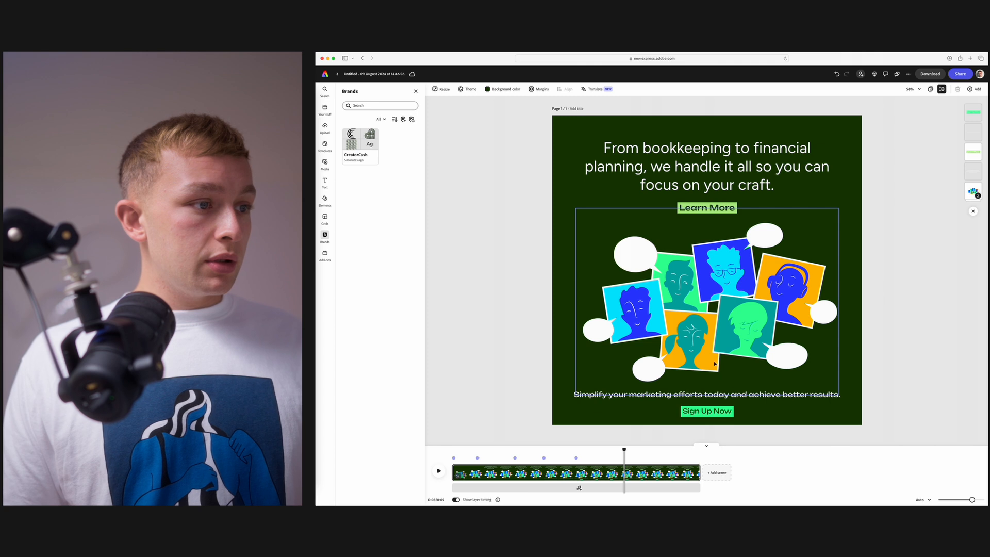
# Replace the tagline below the portraits with "Encouraging Creators to thrive.".
pyautogui.tripleClick(676, 395)
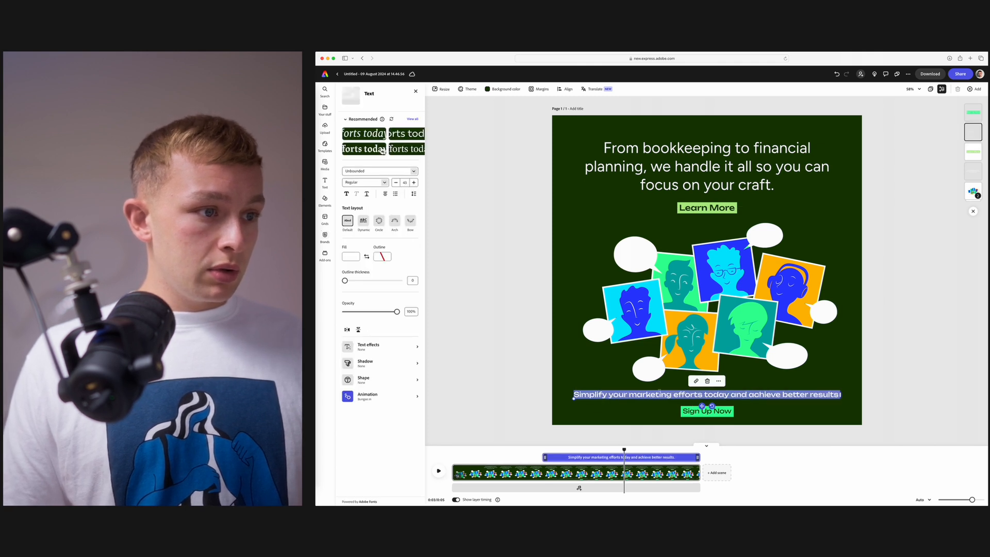
pyautogui.moveTo(629, 395); pyautogui.dragTo(674, 395)
pyautogui.press('super+Tab')
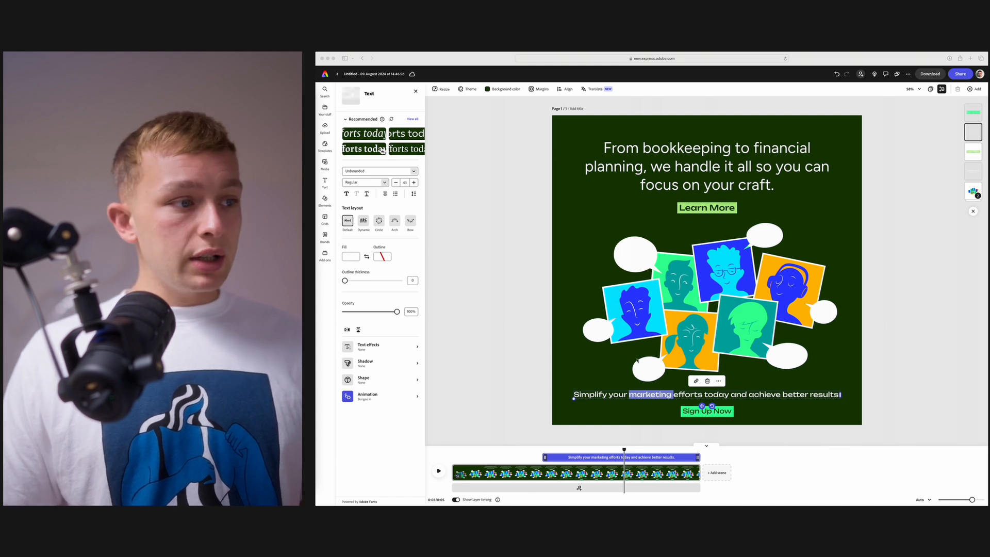
pyautogui.click(681, 396)
pyautogui.press('super+a')
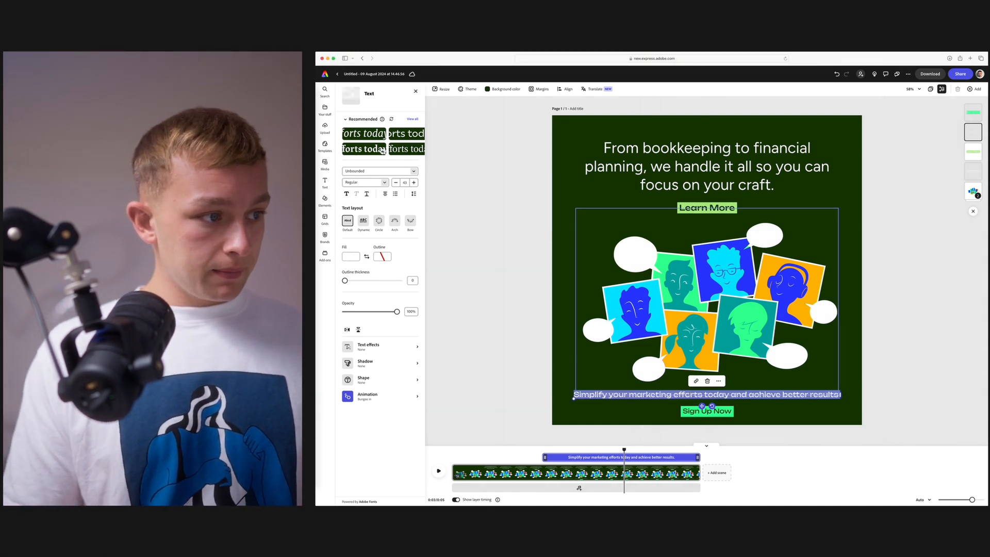
pyautogui.write('Encourag')
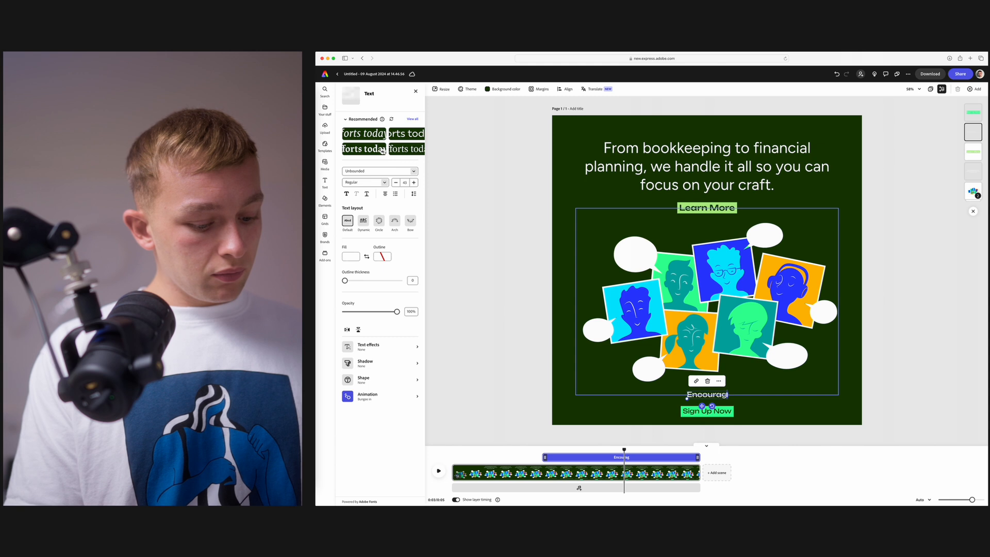
pyautogui.write('ing Creat')
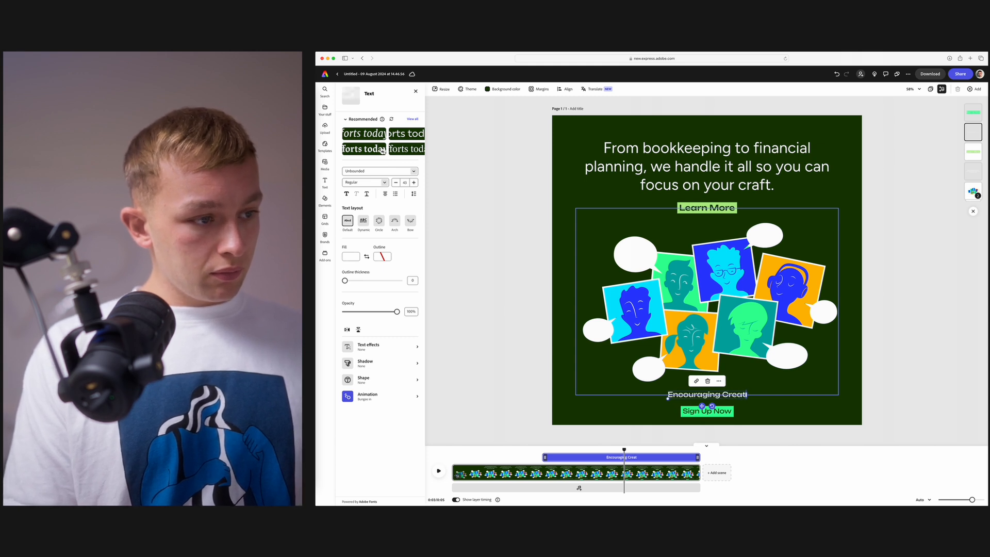
pyautogui.write('ors! to th')
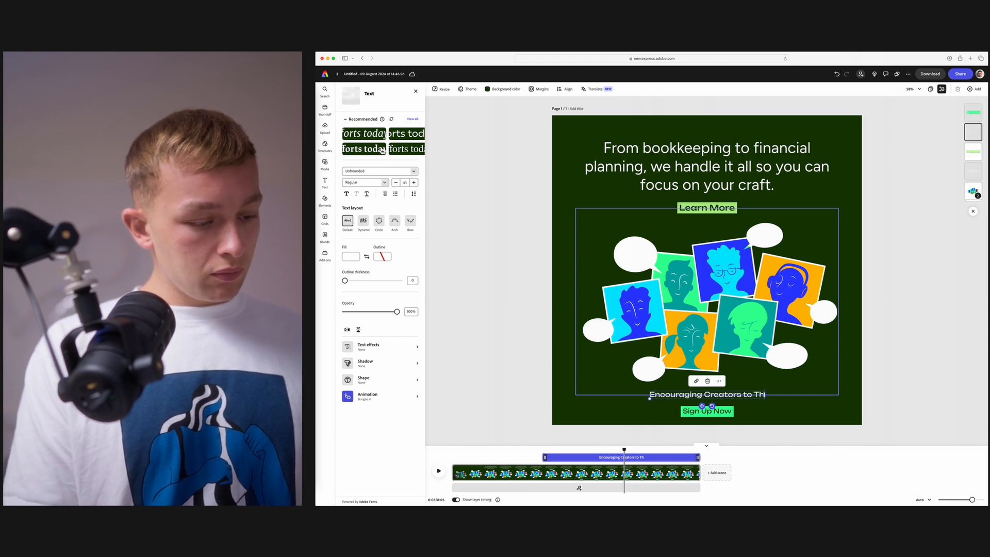
pyautogui.write('rive.')
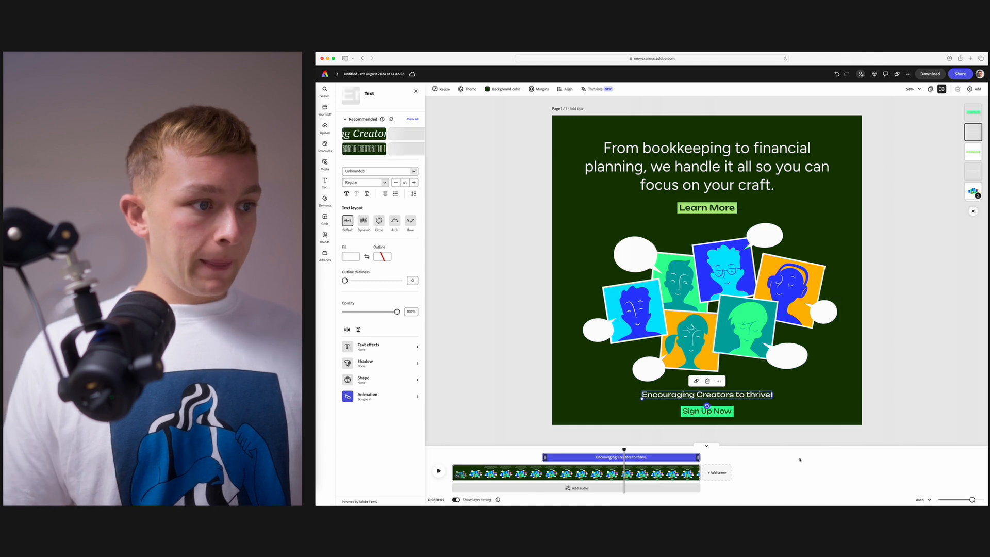
pyautogui.click(898, 417)
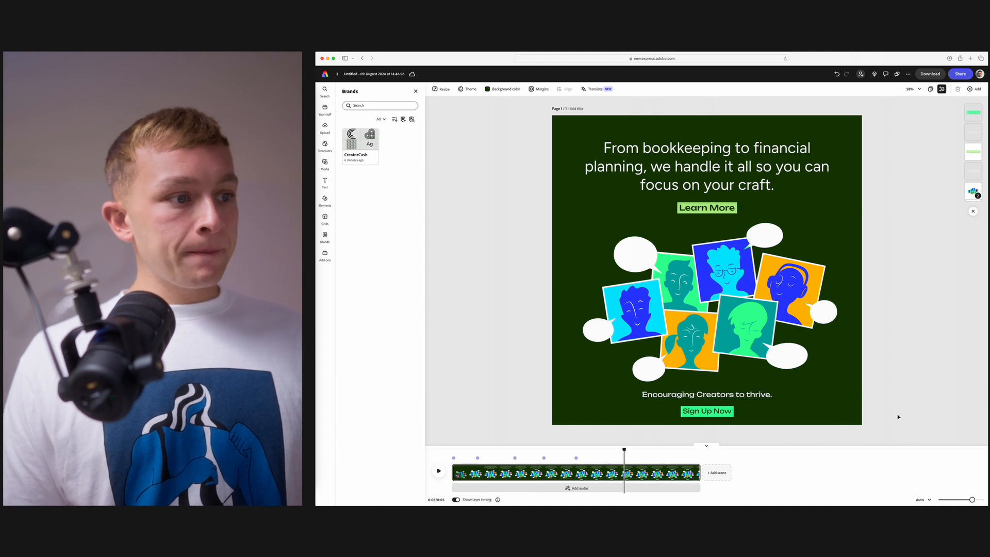
# Change the shape fill behind the "Sign Up Now" text to the purple CreatorCash swatch.
pyautogui.click(686, 414)
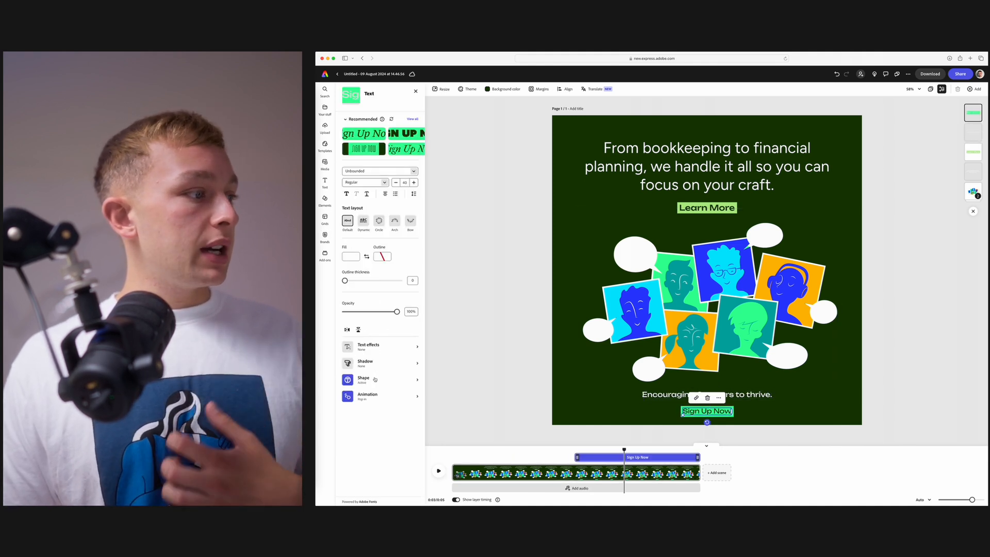
pyautogui.click(375, 380)
pyautogui.click(380, 158)
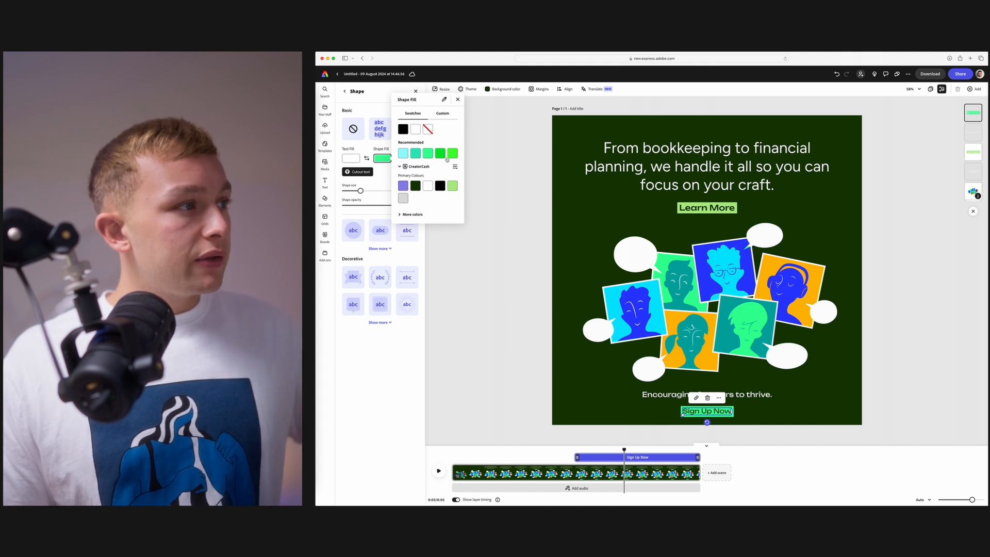
pyautogui.click(403, 186)
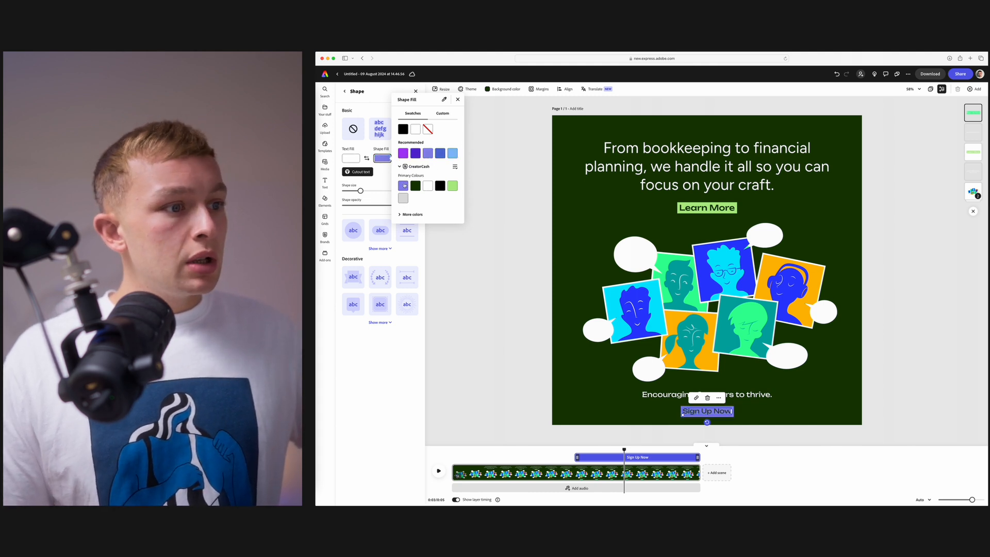
pyautogui.click(479, 325)
pyautogui.click(468, 326)
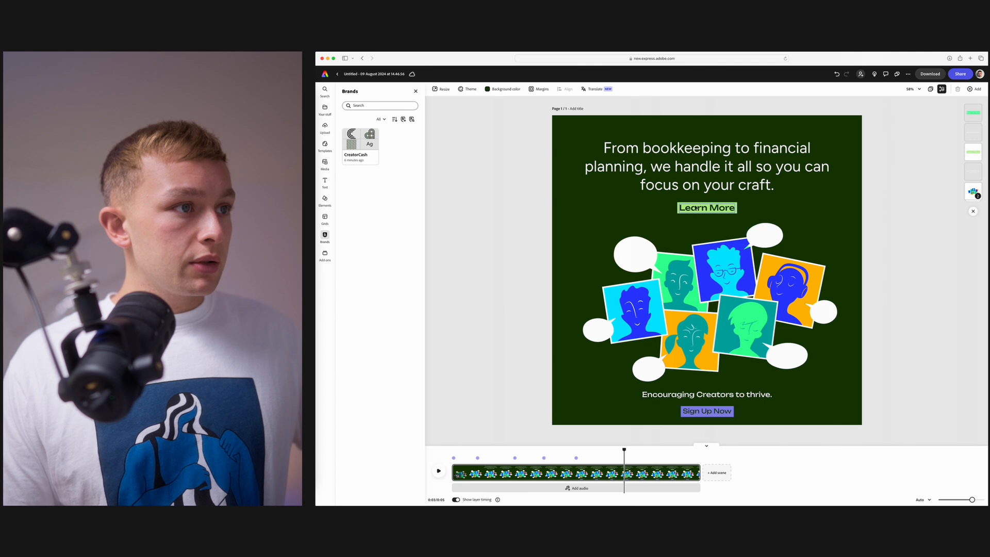
# Set the "Learn More" label in the CreatorCash body font Figtree, with the Bold Italic style.
pyautogui.click(699, 208)
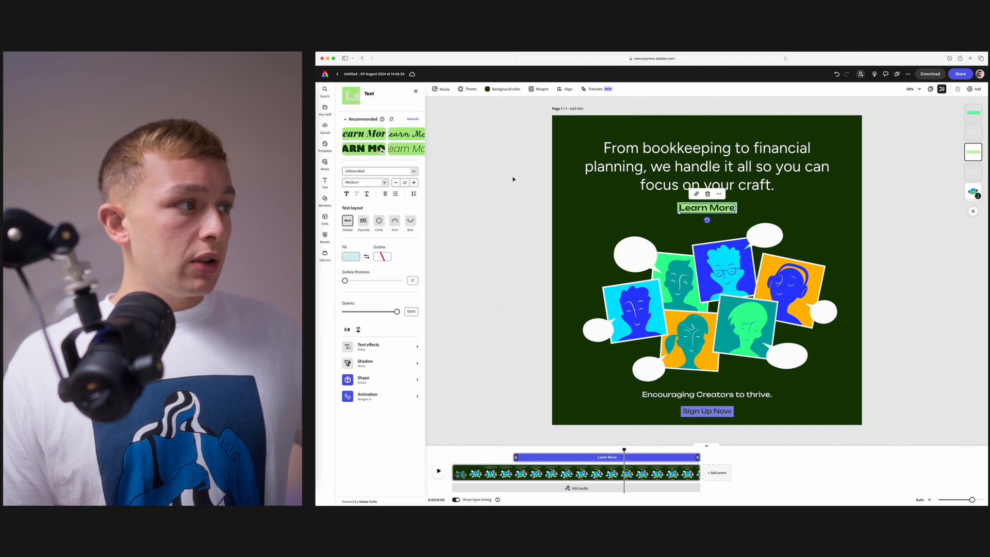
pyautogui.click(413, 172)
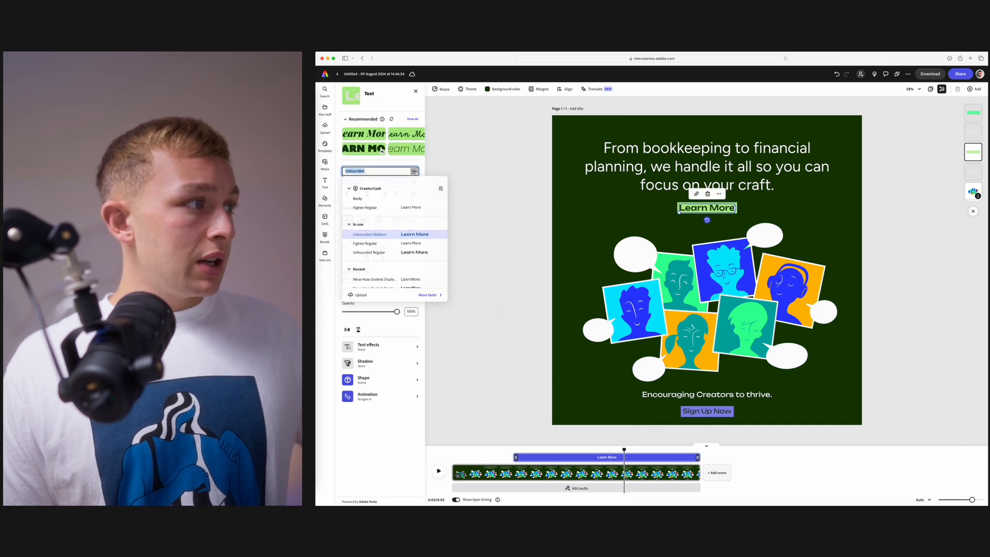
pyautogui.click(388, 209)
pyautogui.click(384, 182)
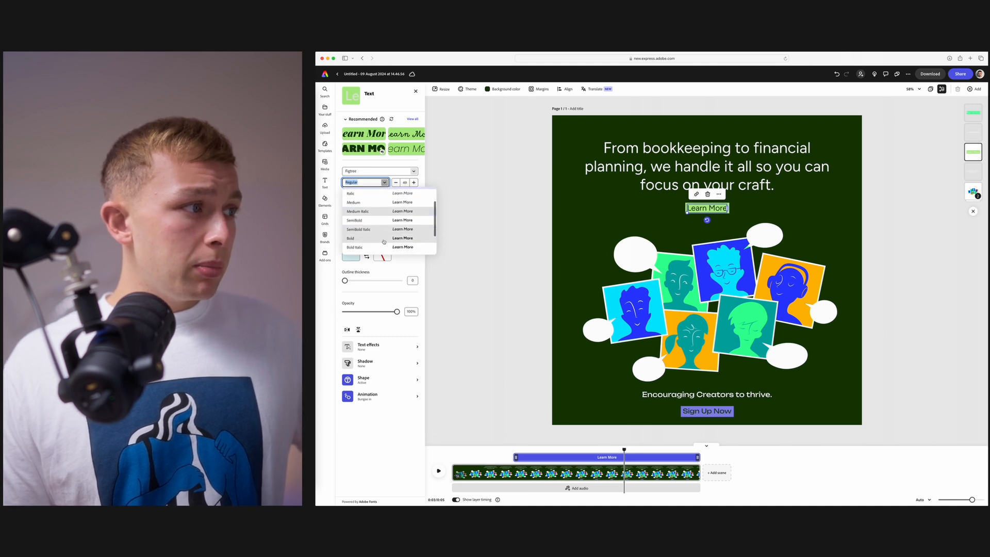
pyautogui.click(388, 242)
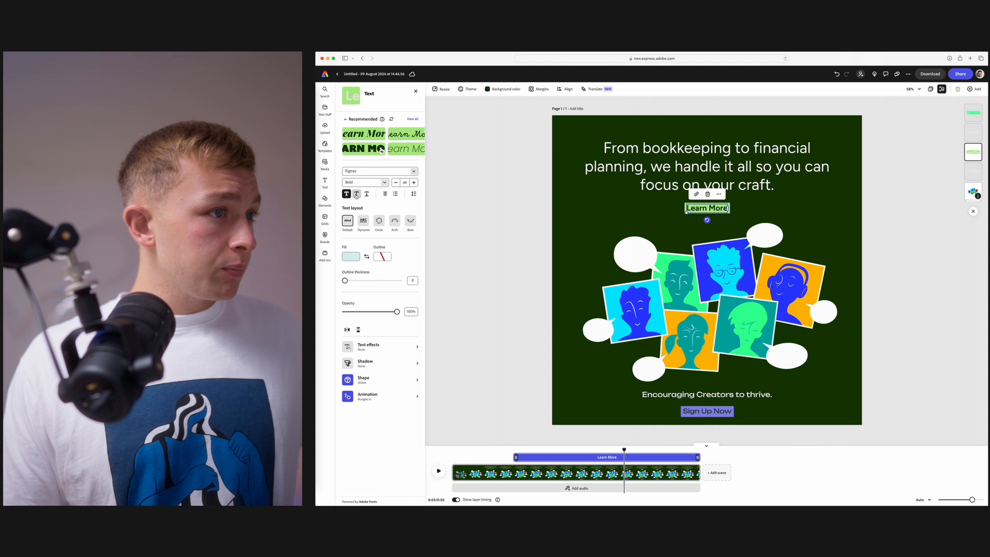
pyautogui.click(356, 194)
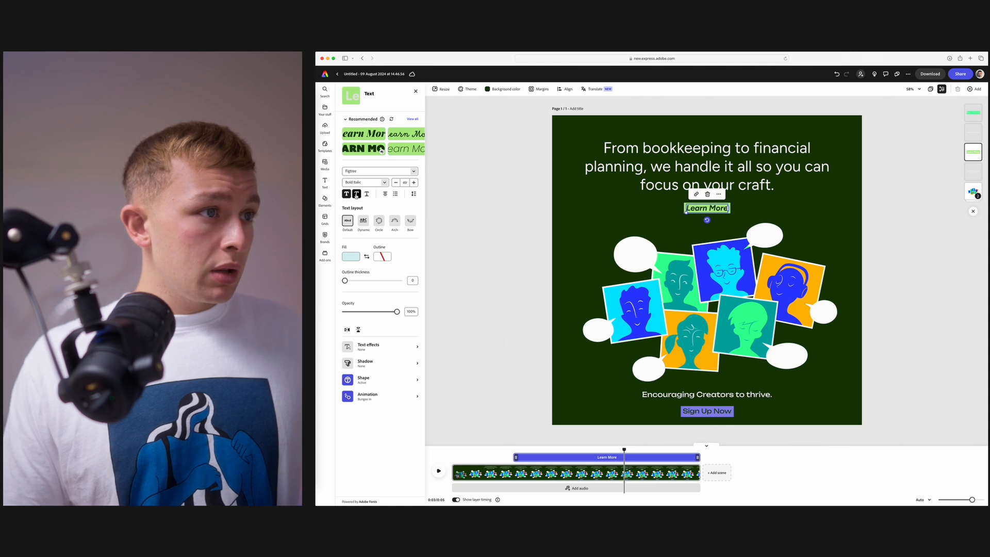
pyautogui.click(433, 199)
# Apply the CreatorCash body font Figtree in Bold Italic to the "Sign Up Now" label.
pyautogui.click(707, 411)
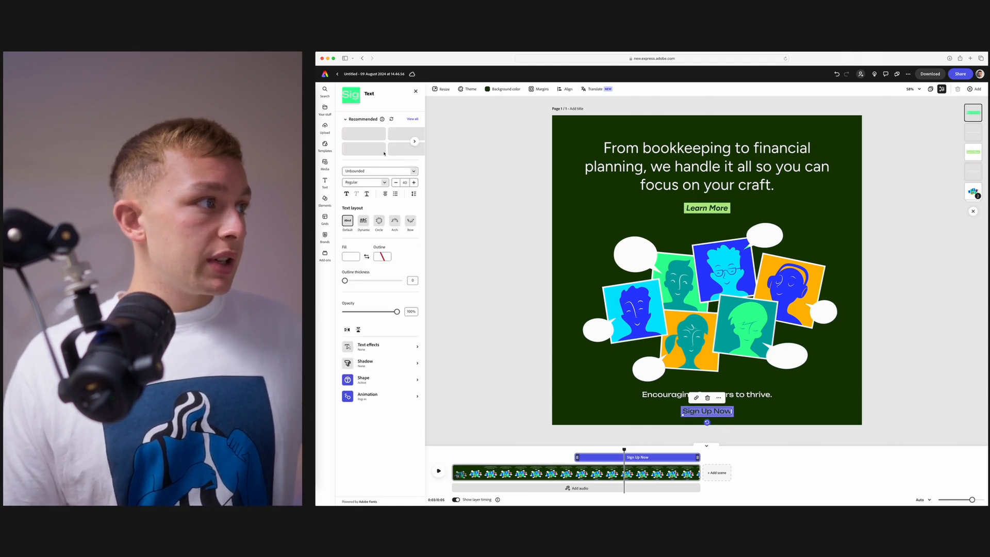
pyautogui.click(372, 170)
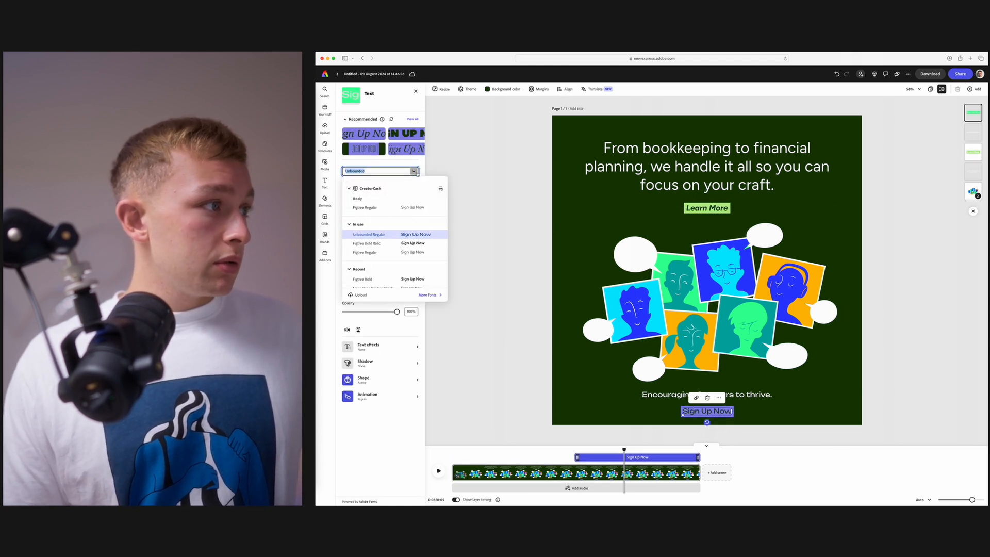
pyautogui.click(365, 208)
pyautogui.click(384, 183)
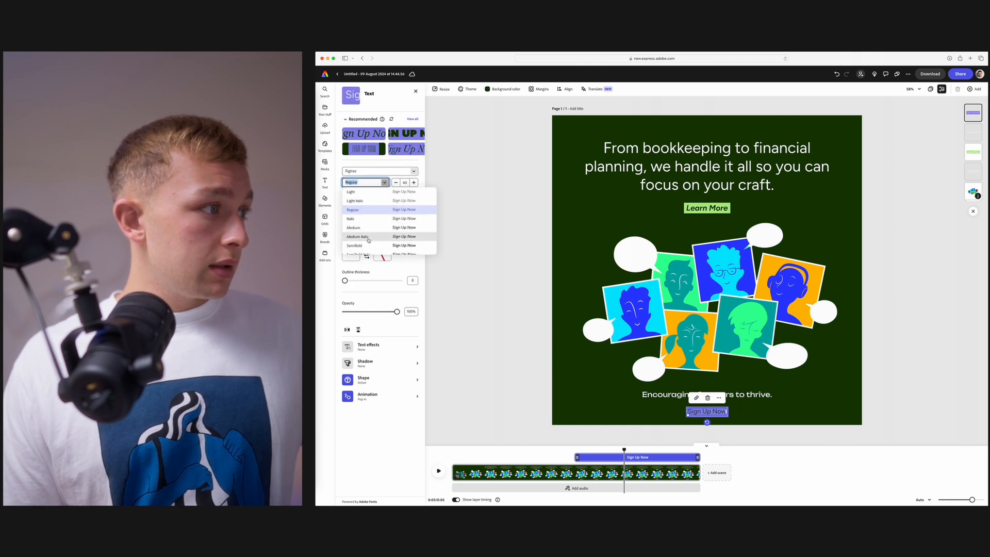
pyautogui.scroll(-2, 369, 238)
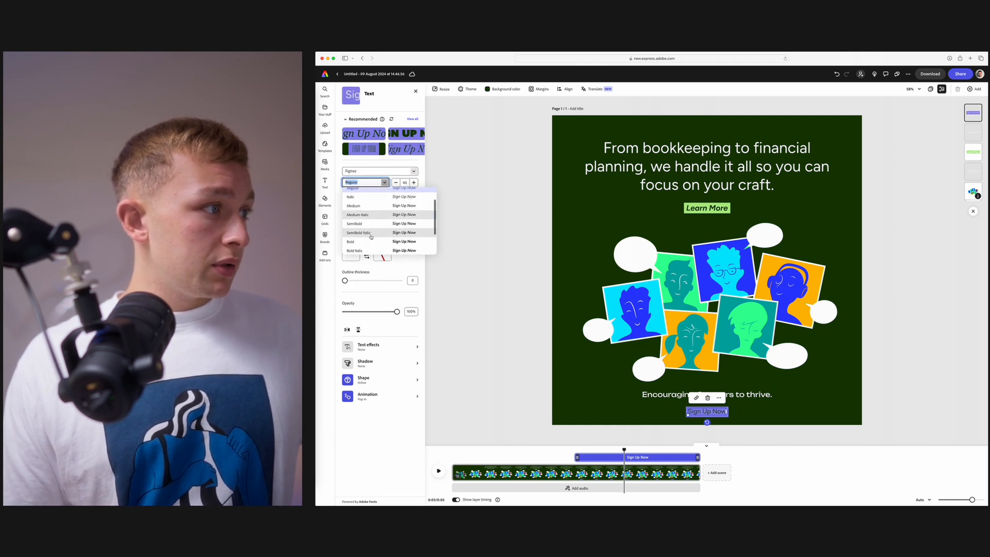
pyautogui.click(369, 241)
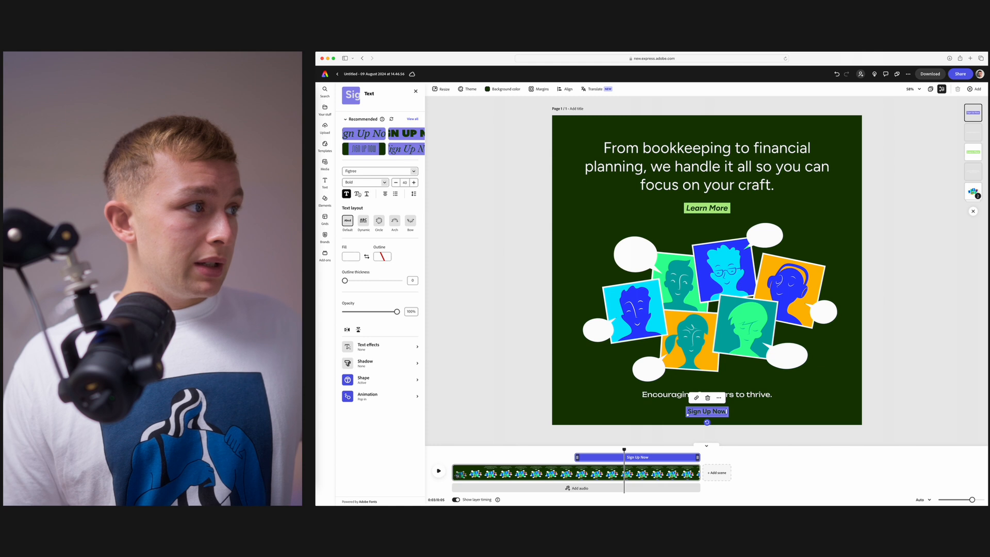
pyautogui.click(477, 229)
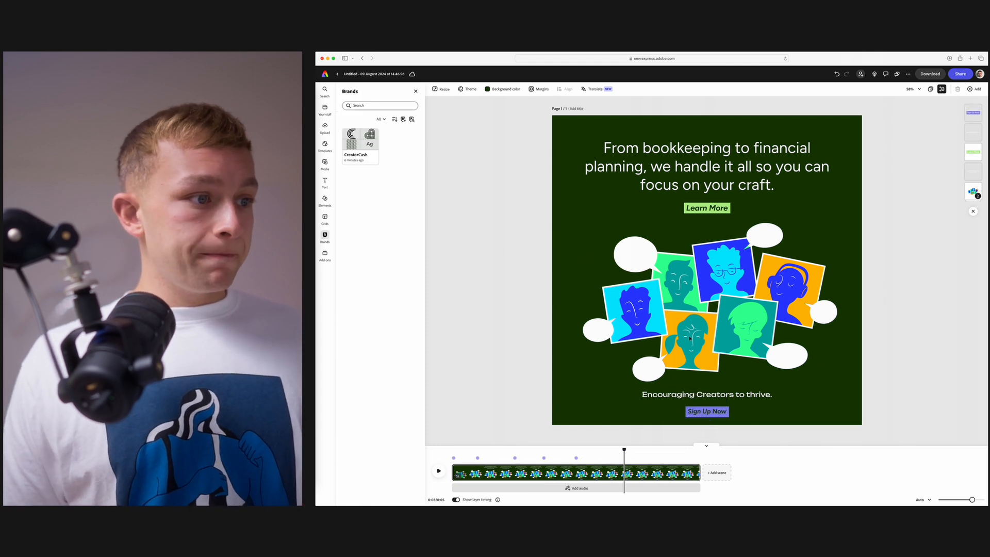
# Nudge the "Sign Up Now" label and the illustrated portraits group slightly upward, keeping both centred on the page.
pyautogui.moveTo(710, 412); pyautogui.dragTo(710, 408)
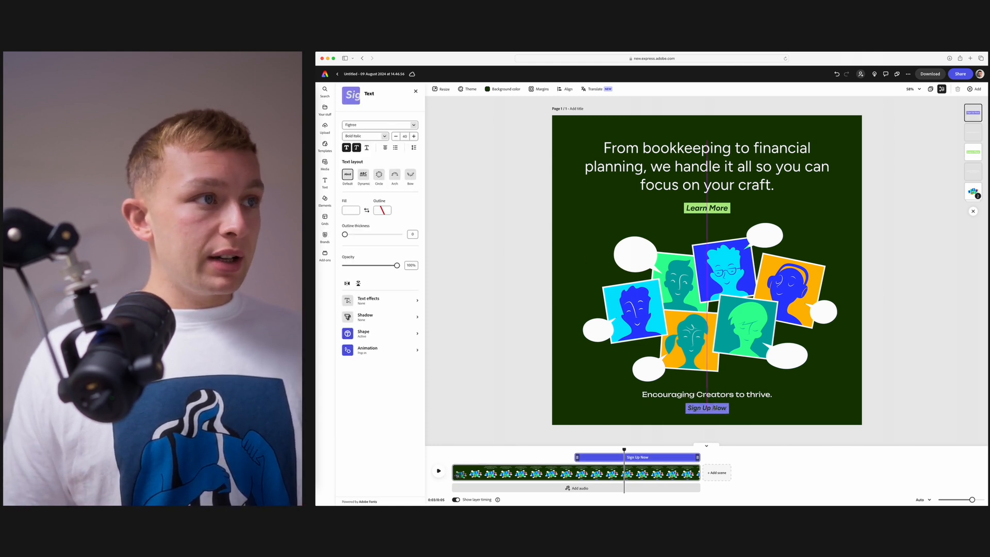
pyautogui.click(969, 321)
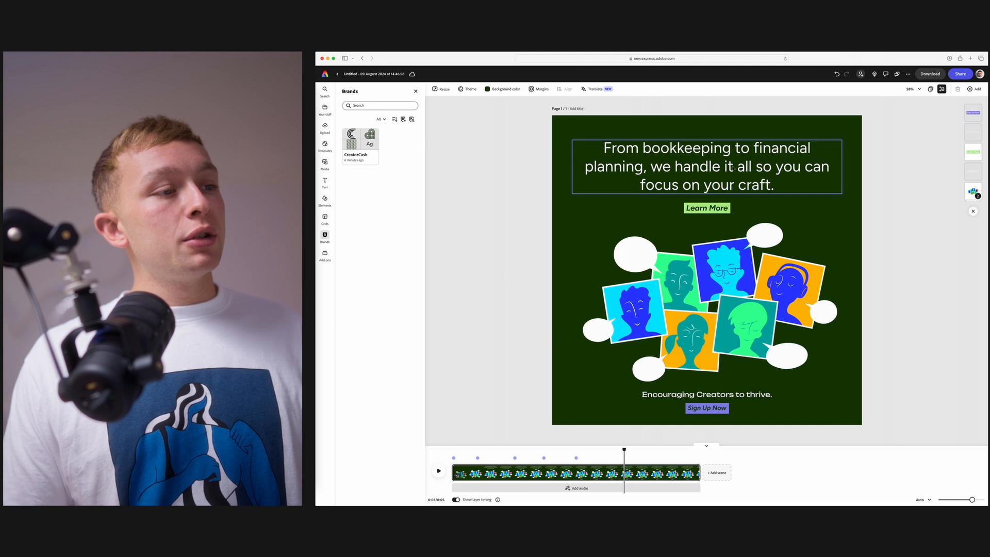
pyautogui.moveTo(724, 317); pyautogui.dragTo(724, 313)
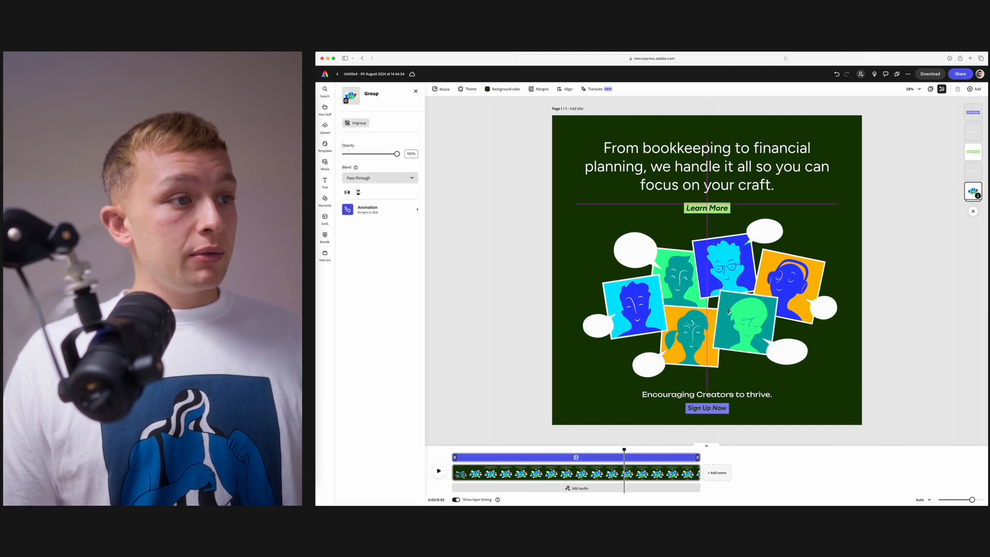
pyautogui.click(919, 252)
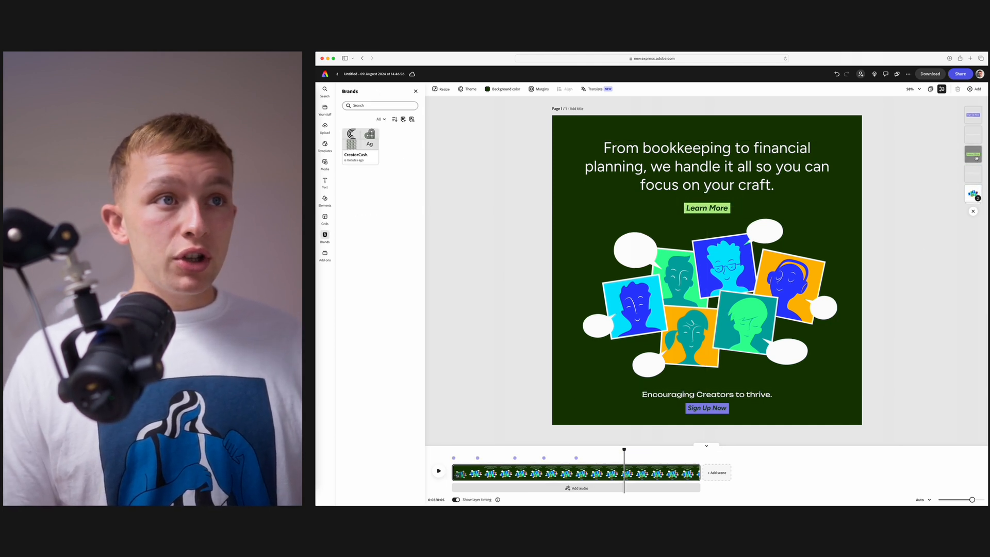
pyautogui.click(734, 163)
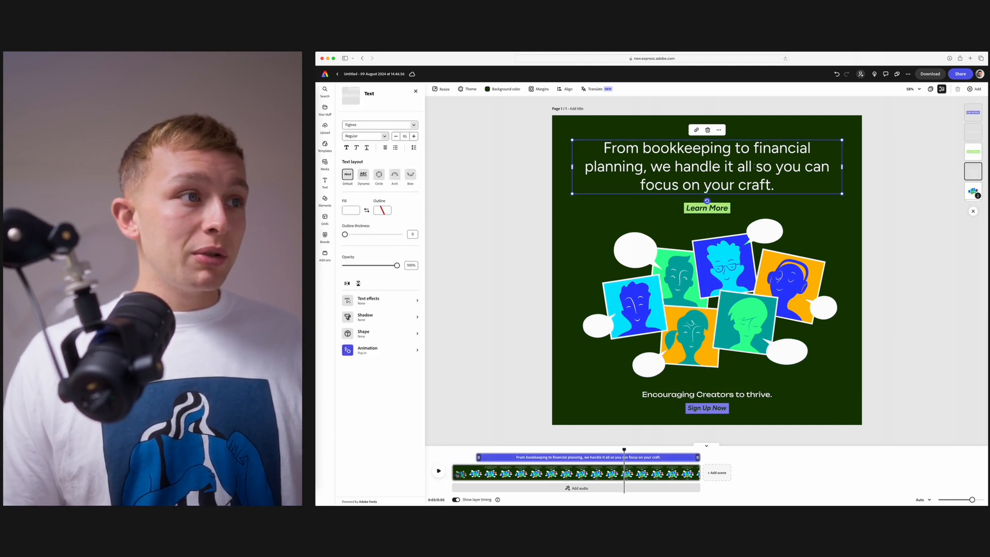
pyautogui.click(905, 207)
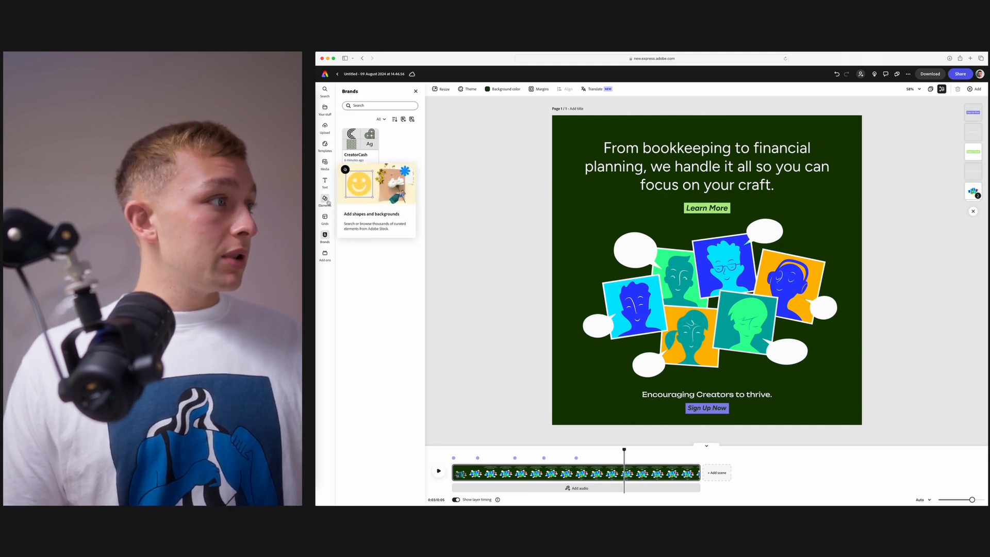
# Browse the available design assets, looking through the brushes, elements, frames and illustrations.
pyautogui.click(325, 200)
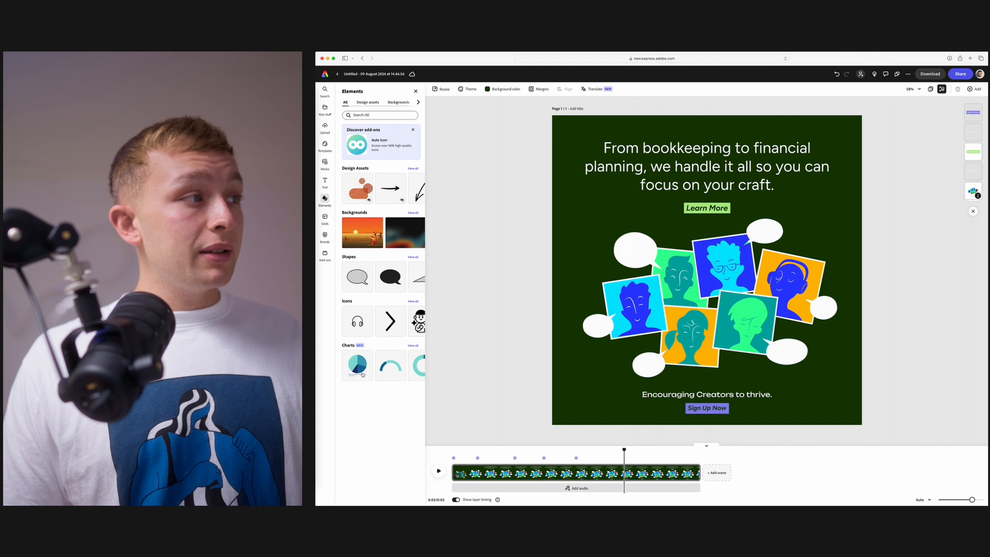
pyautogui.click(368, 103)
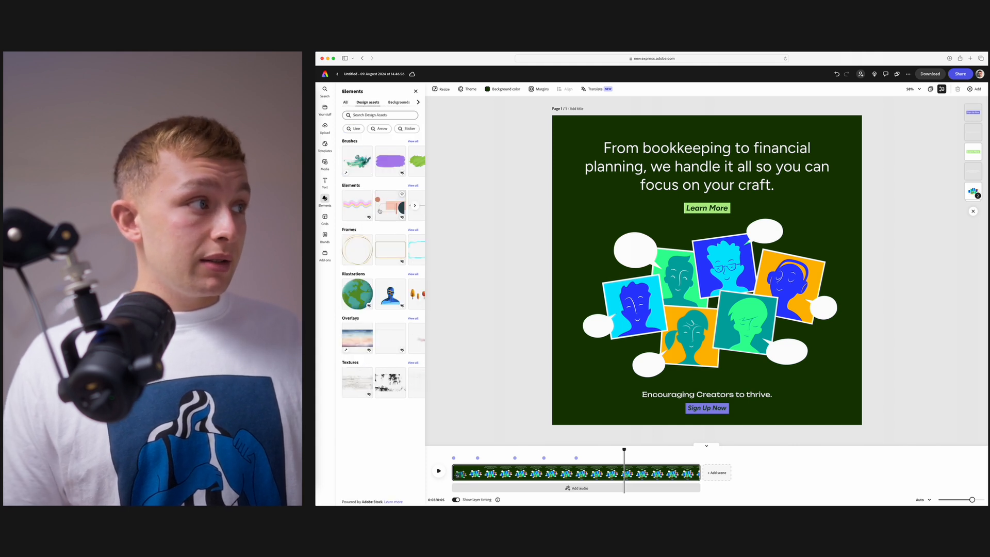
pyautogui.hscroll(1, 402, 164)
pyautogui.hscroll(3, 394, 206)
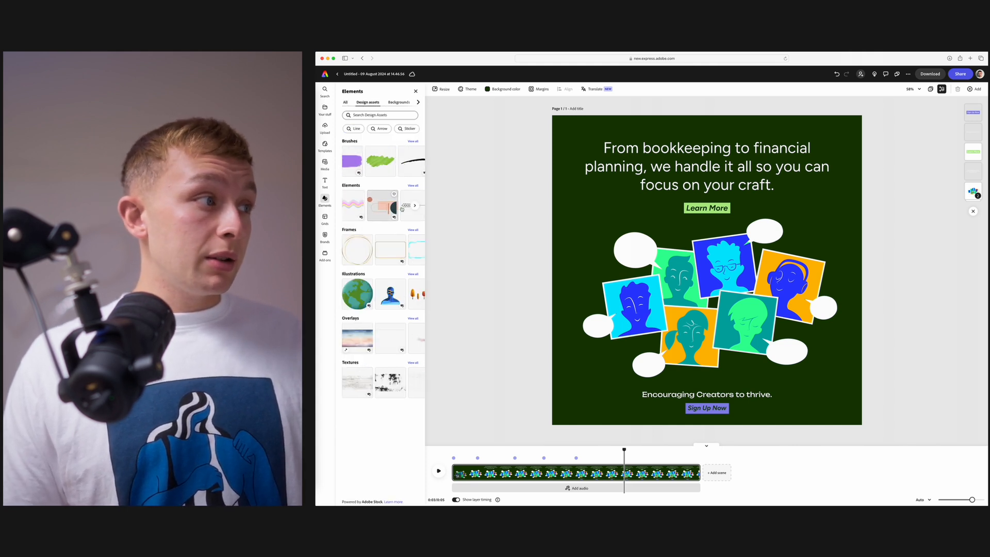
pyautogui.hscroll(1, 388, 248)
pyautogui.hscroll(3, 382, 285)
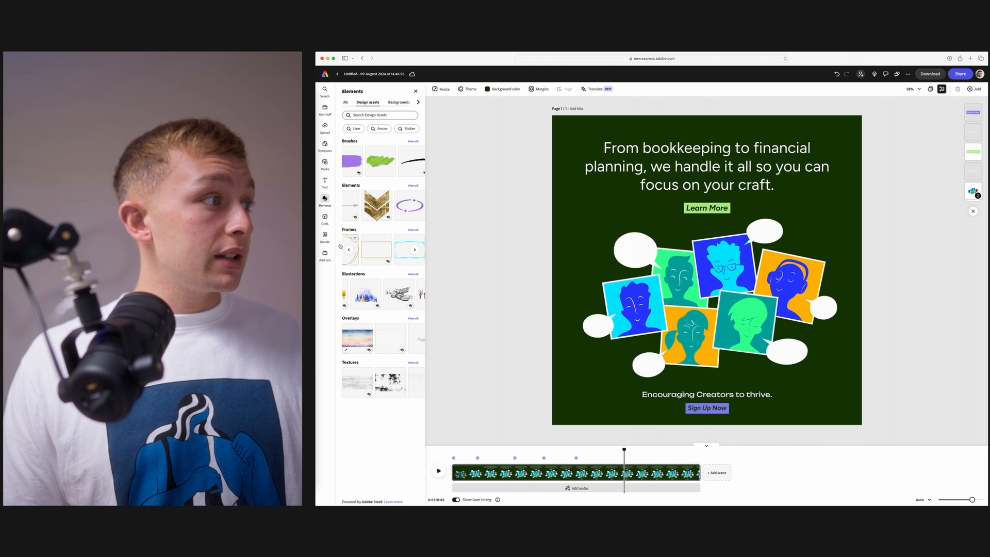
# Place the white CreatorCash brand logo in the page's lower-left corner and scale it down to a small mark.
pyautogui.click(325, 236)
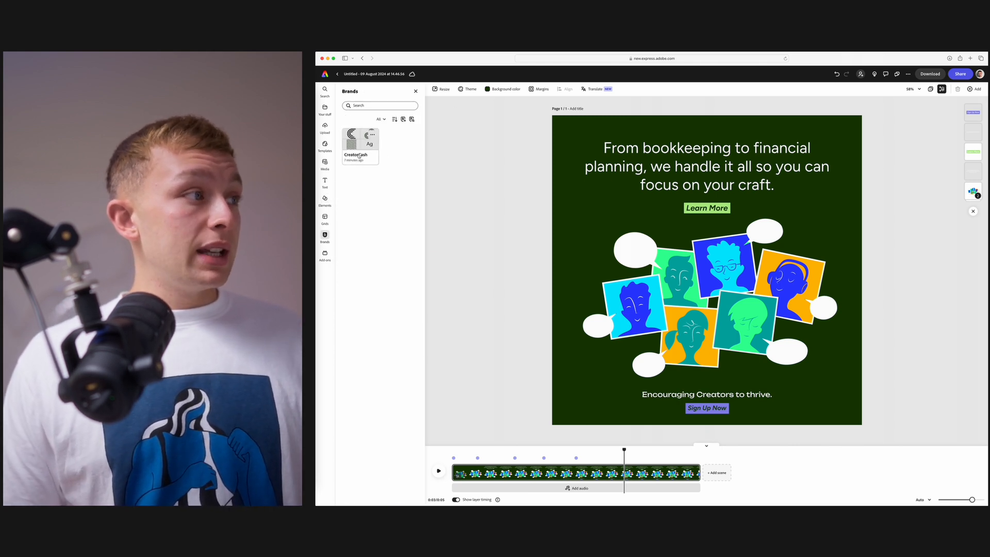
pyautogui.click(355, 142)
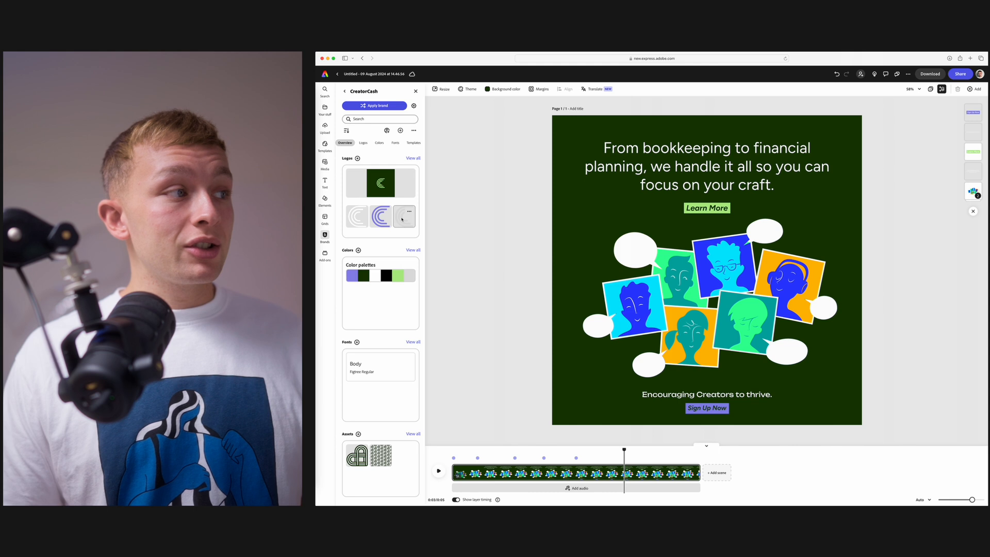
pyautogui.click(413, 158)
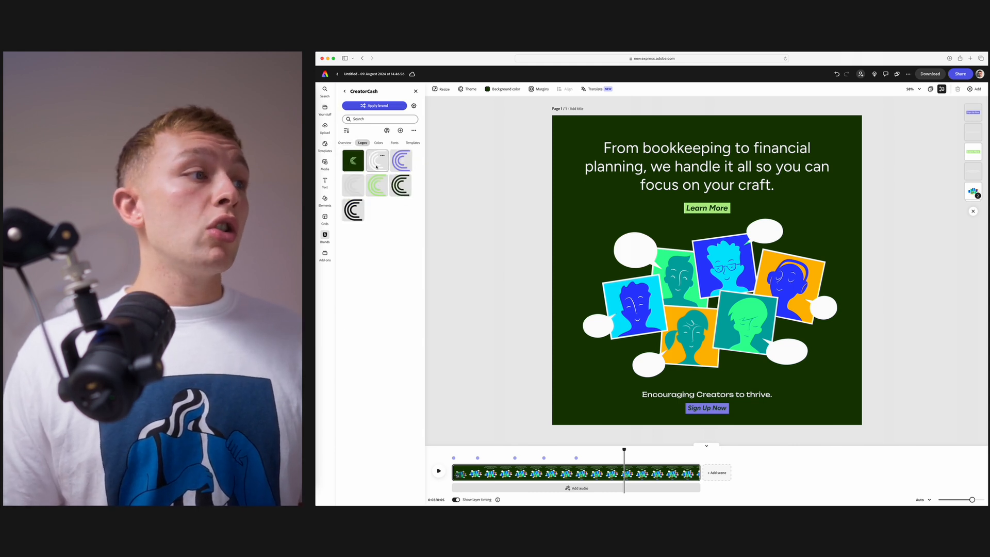
pyautogui.moveTo(377, 167); pyautogui.dragTo(588, 395)
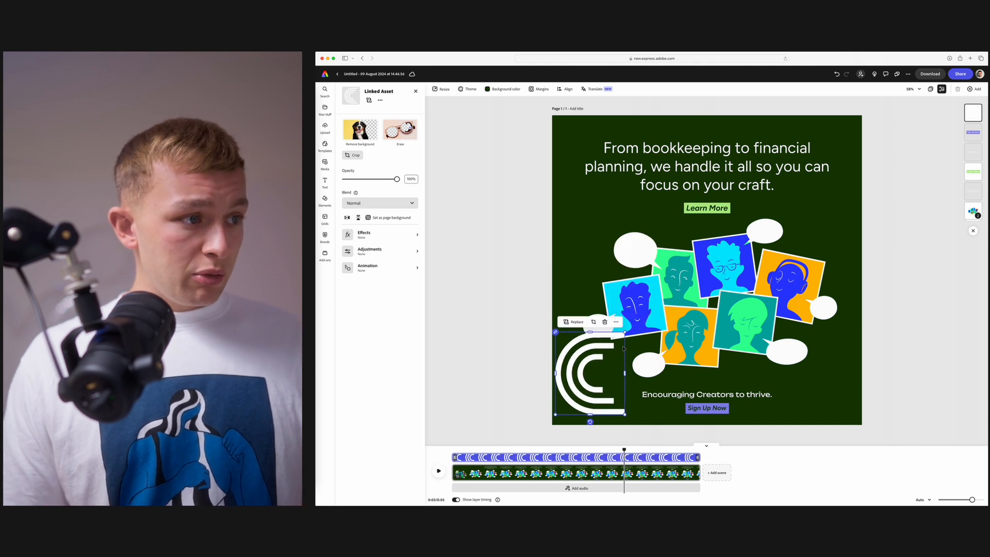
pyautogui.moveTo(624, 333); pyautogui.dragTo(582, 400)
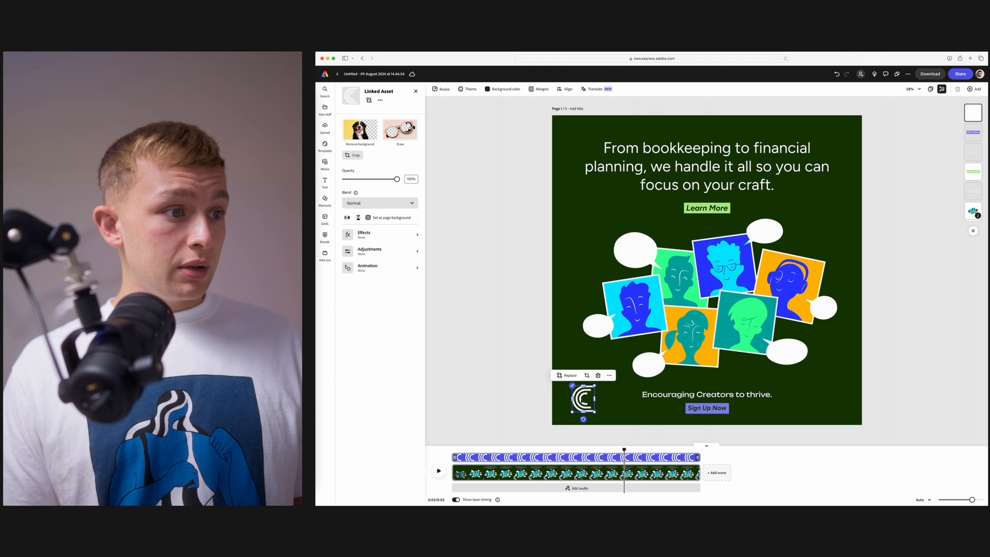
# Move the "Encouraging Creators to thrive." tagline and the "Sign Up Now" label together slightly upward.
pyautogui.click(719, 410)
pyautogui.keyDown('shift'); pyautogui.click(740, 397); pyautogui.keyUp('shift')
pyautogui.moveTo(740, 397); pyautogui.dragTo(741, 394)
pyautogui.click(897, 380)
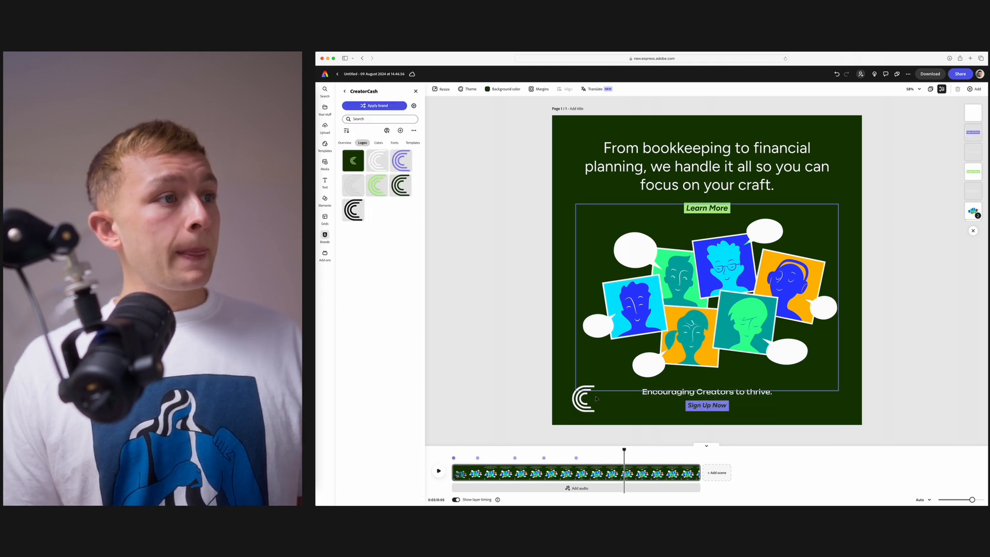
# Shrink the white logo further and align it level with the "Sign Up Now" label in the page's lower-left corner.
pyautogui.click(581, 398)
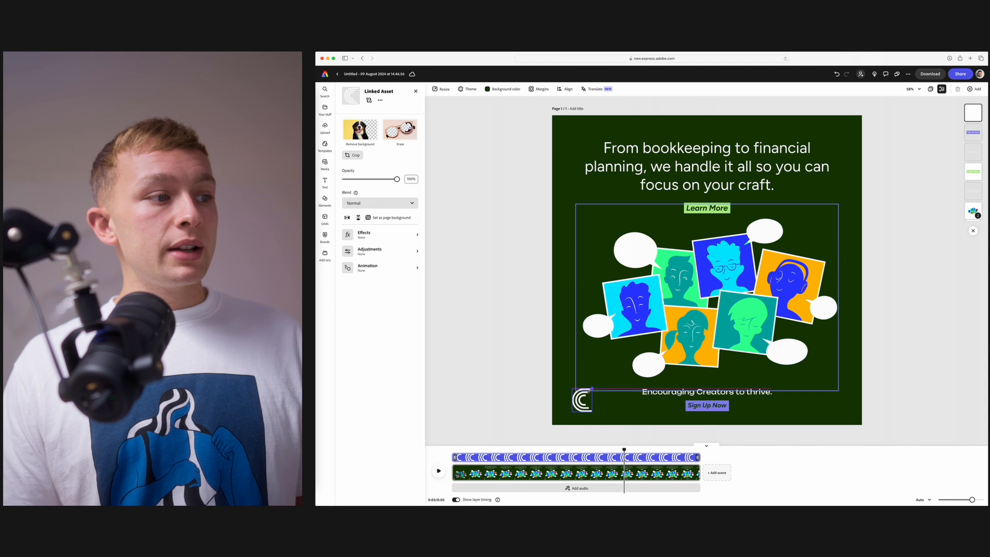
pyautogui.click(596, 396)
pyautogui.moveTo(579, 404); pyautogui.dragTo(838, 403)
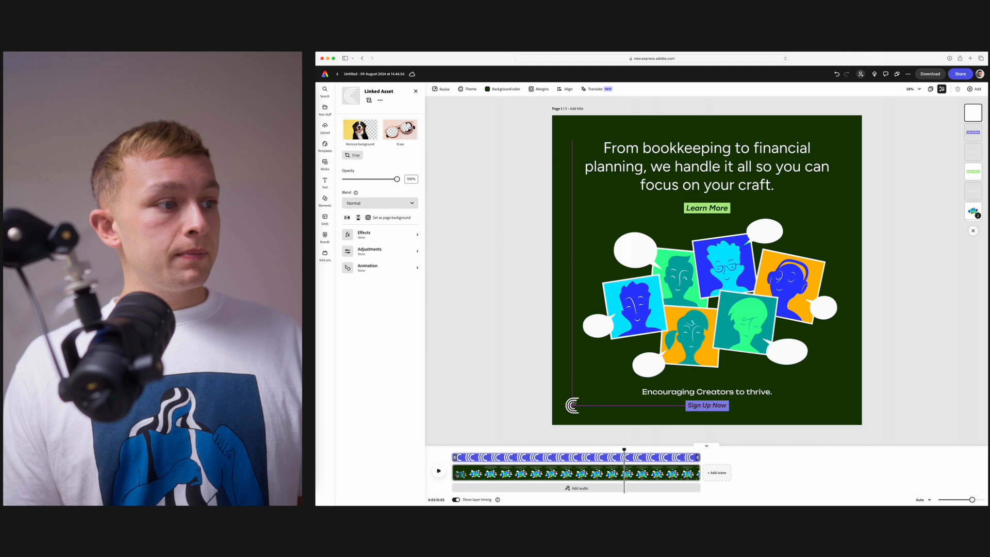
pyautogui.moveTo(574, 403); pyautogui.dragTo(573, 404)
pyautogui.click(510, 400)
pyautogui.scroll(-3, 824, 243)
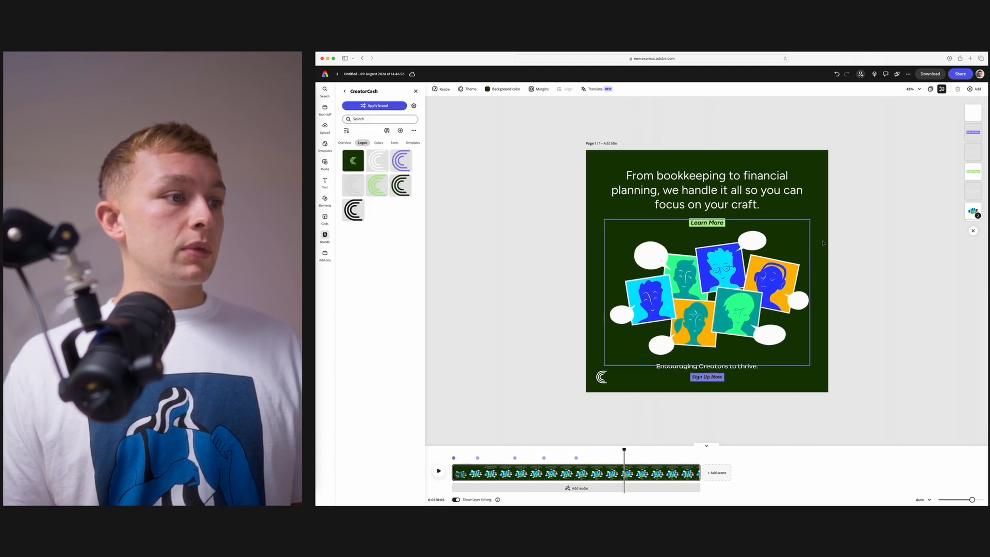
pyautogui.scroll(-1, 823, 243)
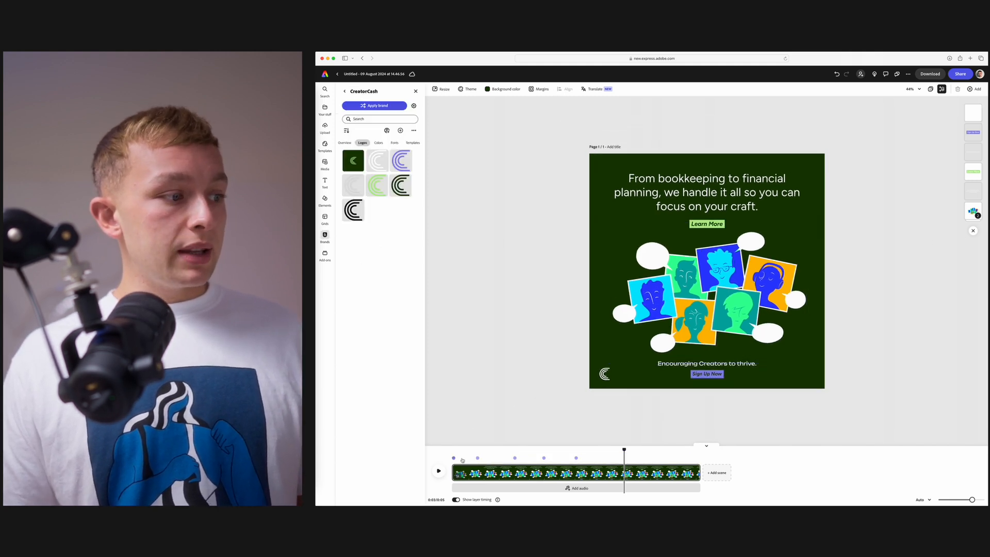
# Play the page's animation from the beginning to check how the elements appear.
pyautogui.click(456, 459)
pyautogui.moveTo(458, 449); pyautogui.dragTo(441, 450)
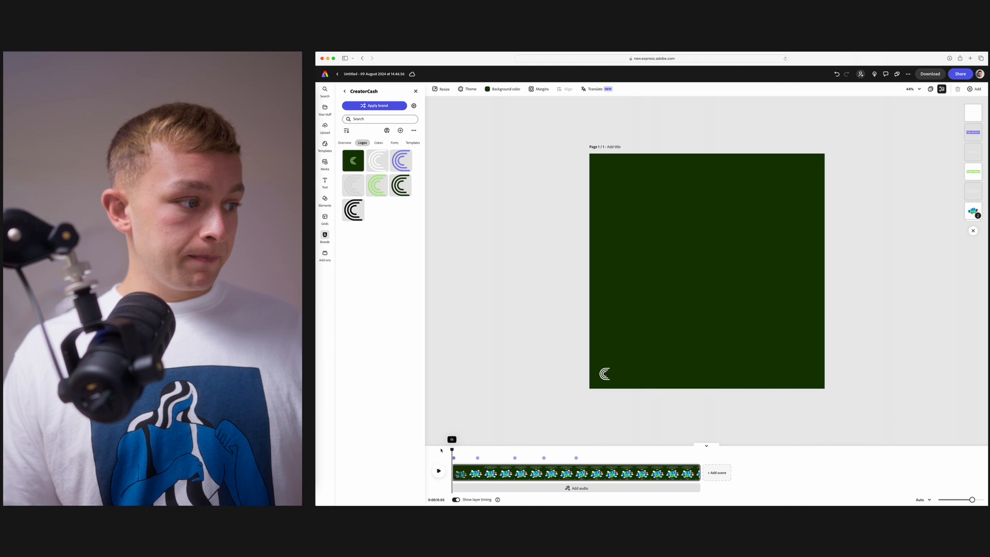
pyautogui.click(438, 470)
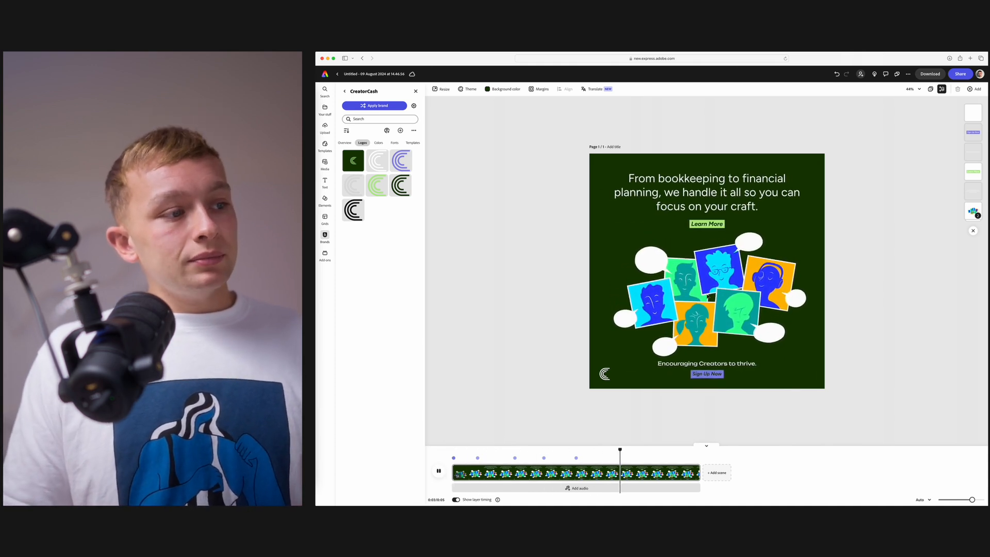
# Apply the Tumble entrance animation to the white logo.
pyautogui.click(604, 374)
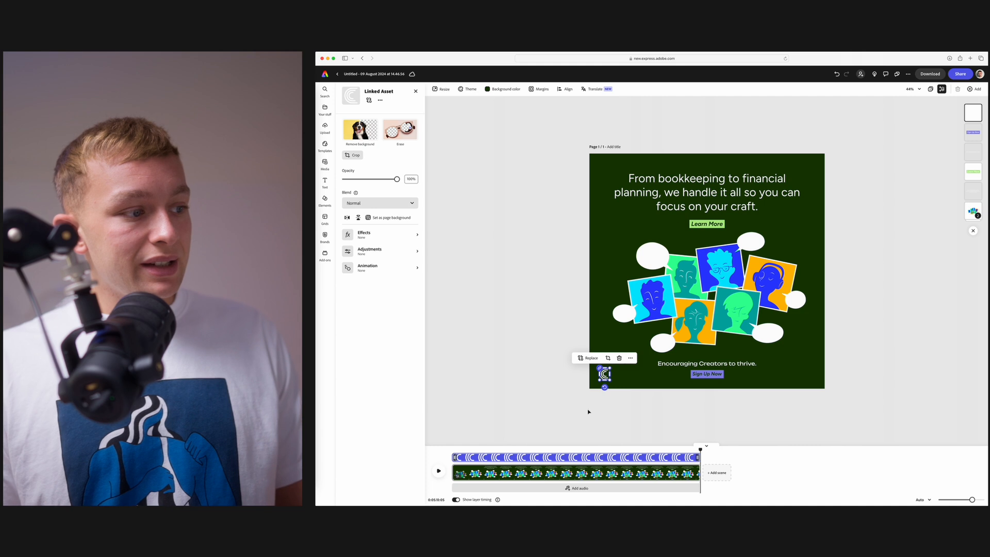
pyautogui.moveTo(470, 450); pyautogui.dragTo(433, 450)
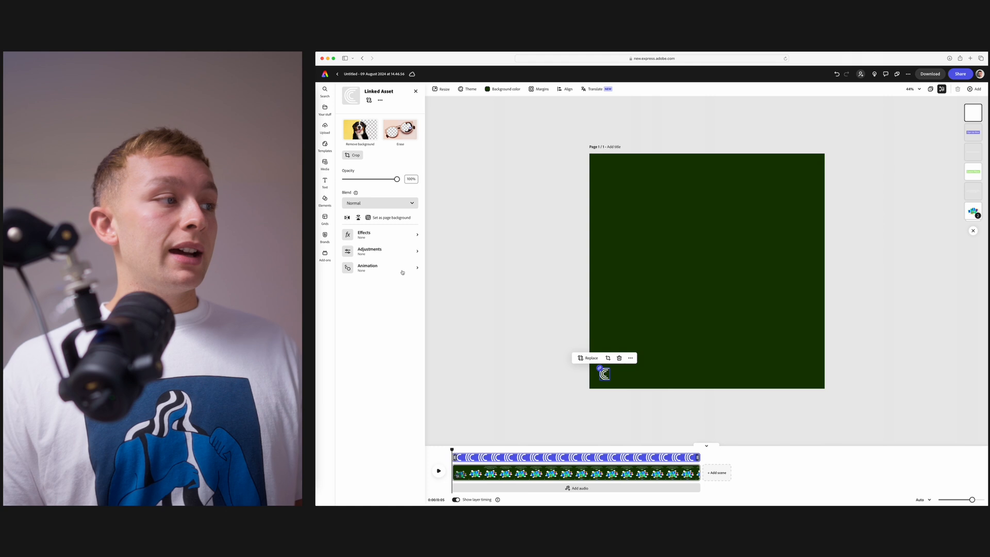
pyautogui.click(379, 266)
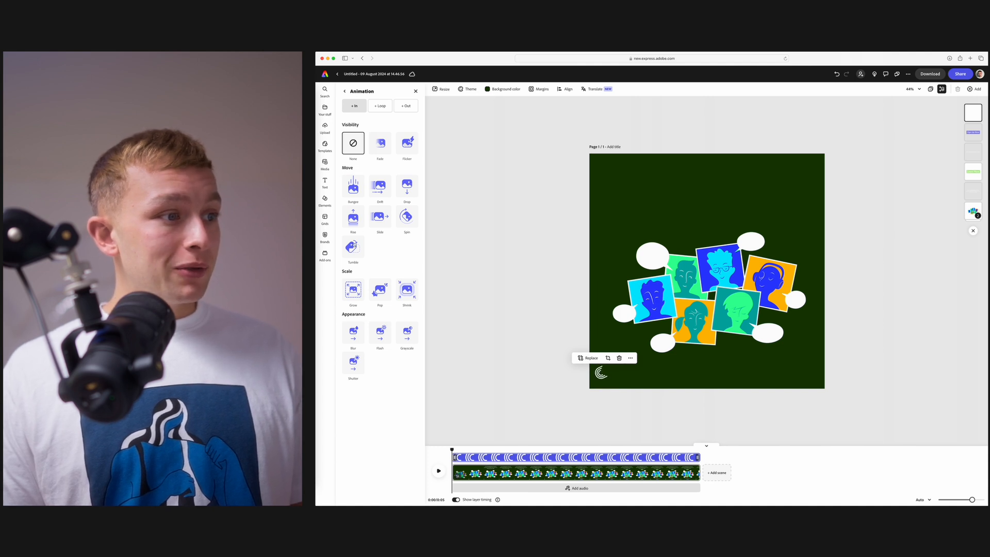
pyautogui.click(354, 249)
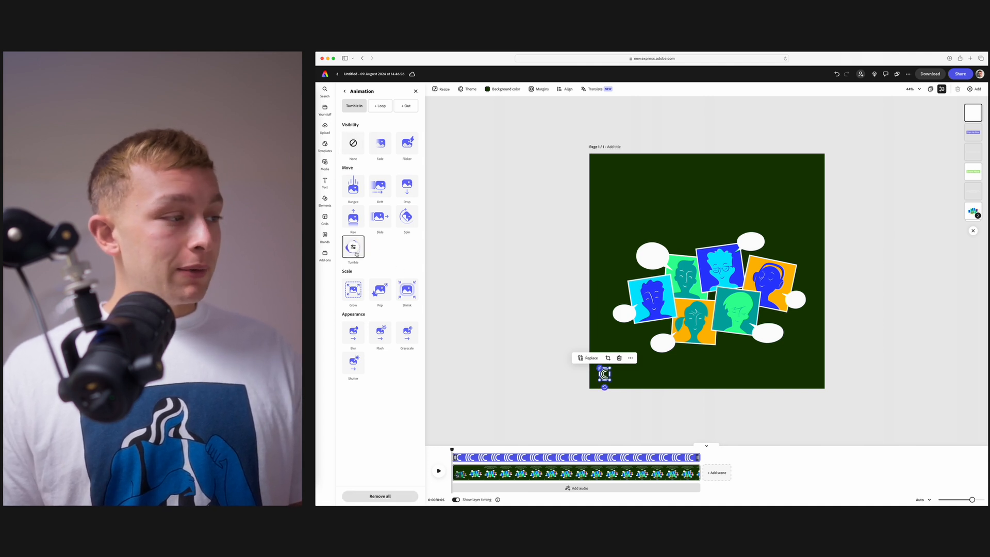
# Play back the timeline from near its start to check the logo's entrance animation.
pyautogui.click(438, 472)
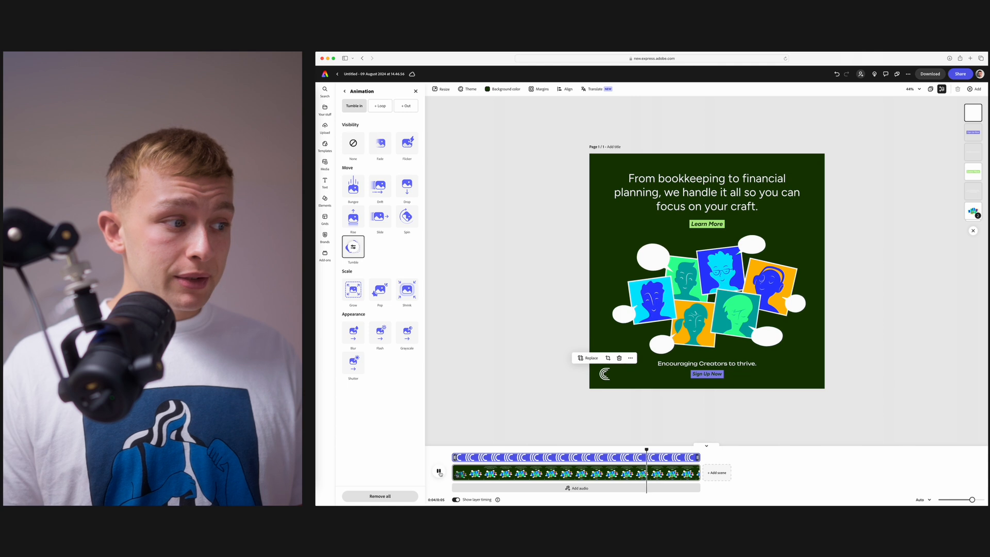
pyautogui.click(440, 472)
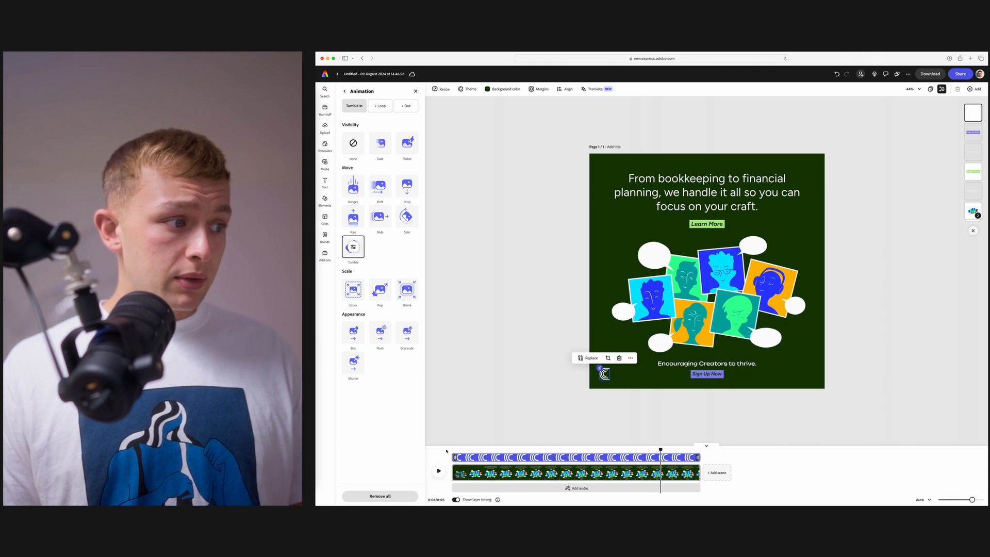
pyautogui.click(460, 451)
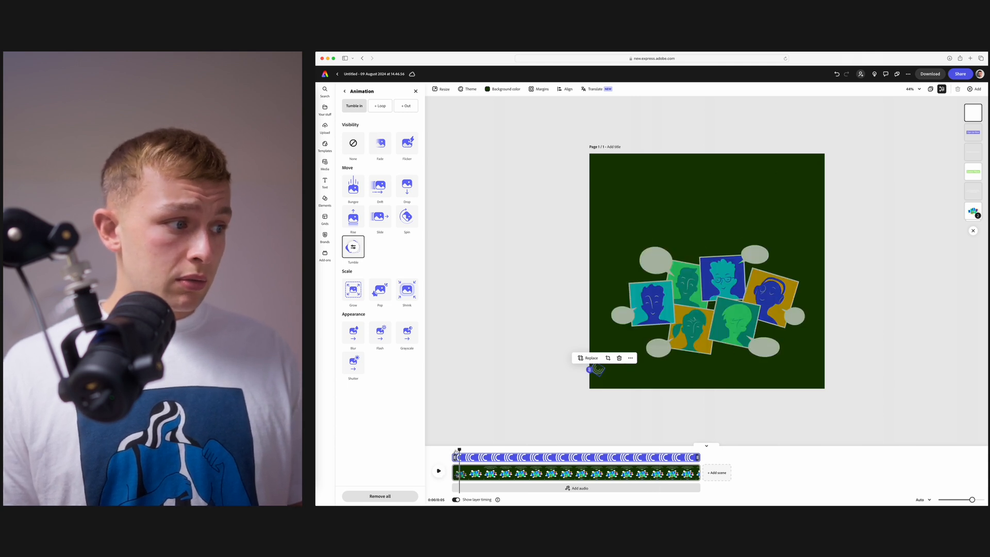
pyautogui.click(439, 472)
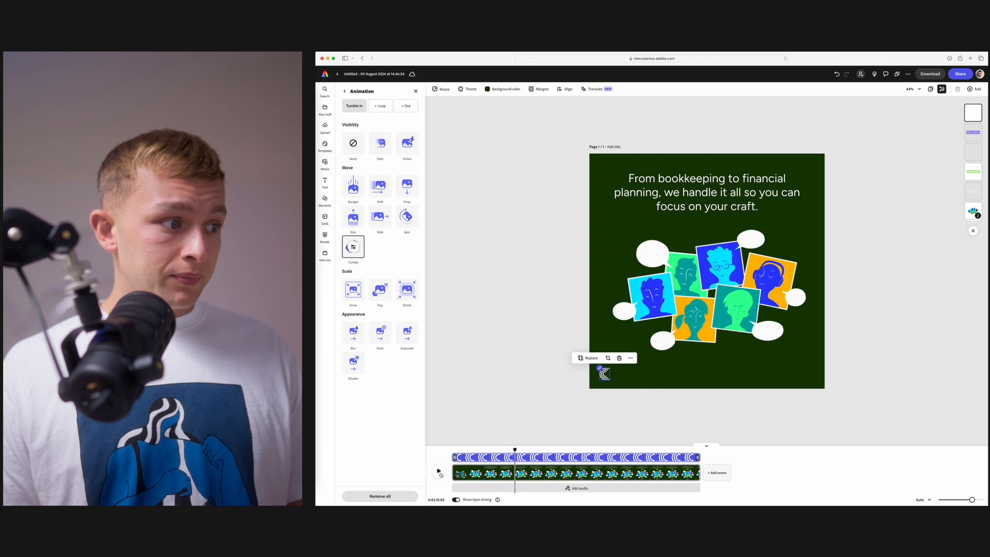
# Try a duration of 2 seconds for the logo's Tumble animation.
pyautogui.click(354, 247)
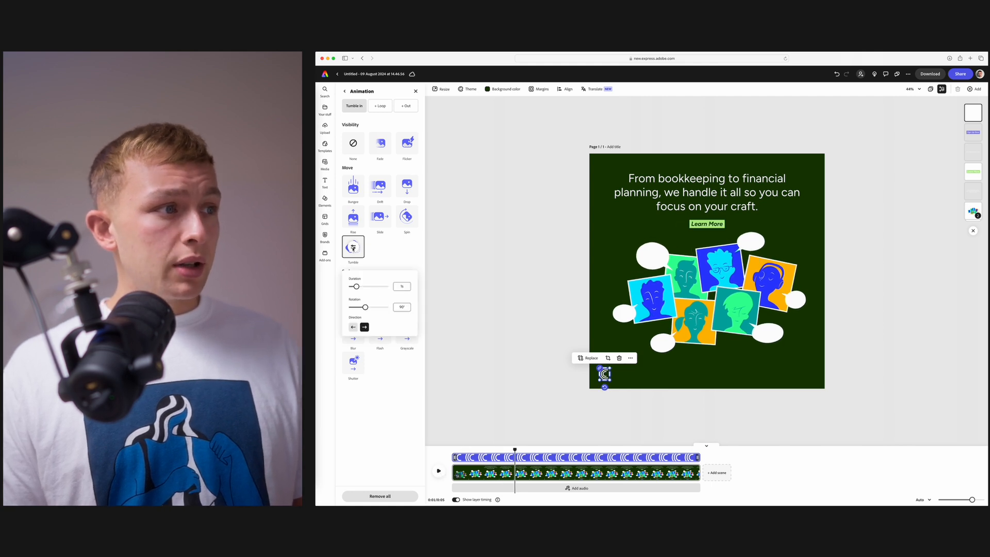
pyautogui.click(397, 287)
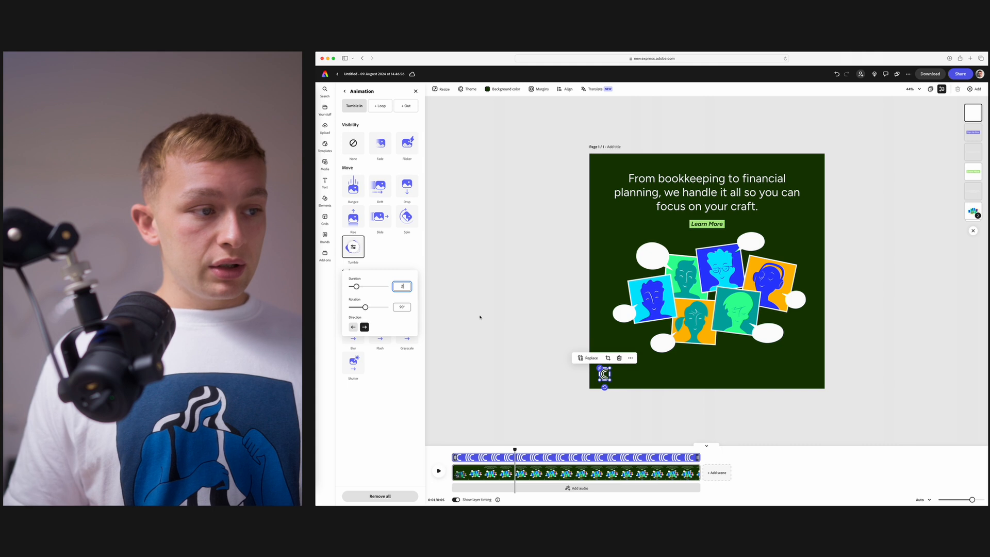
pyautogui.write('2')
pyautogui.press('Return')
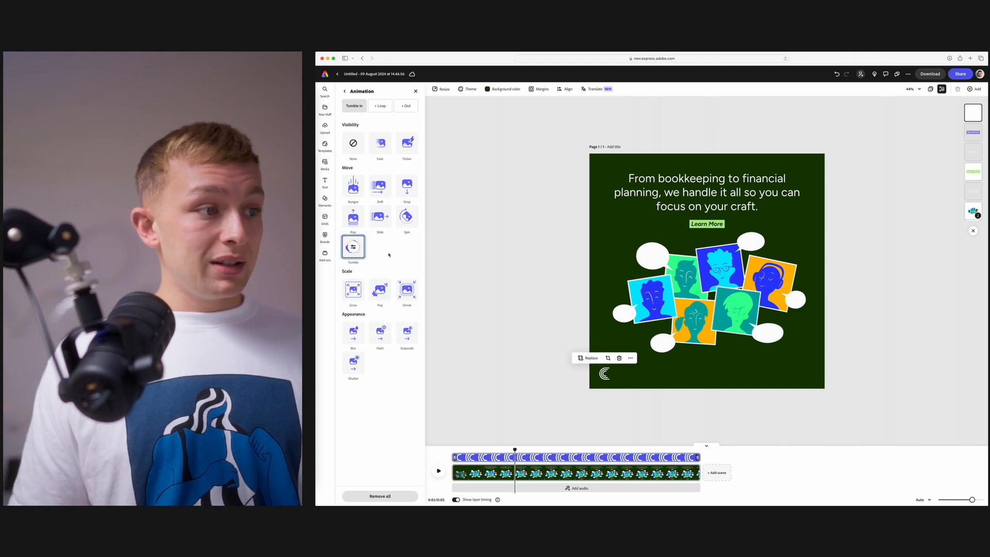
# Set the duration of the logo's Tumble animation to 1.5 seconds.
pyautogui.click(354, 247)
pyautogui.click(402, 286)
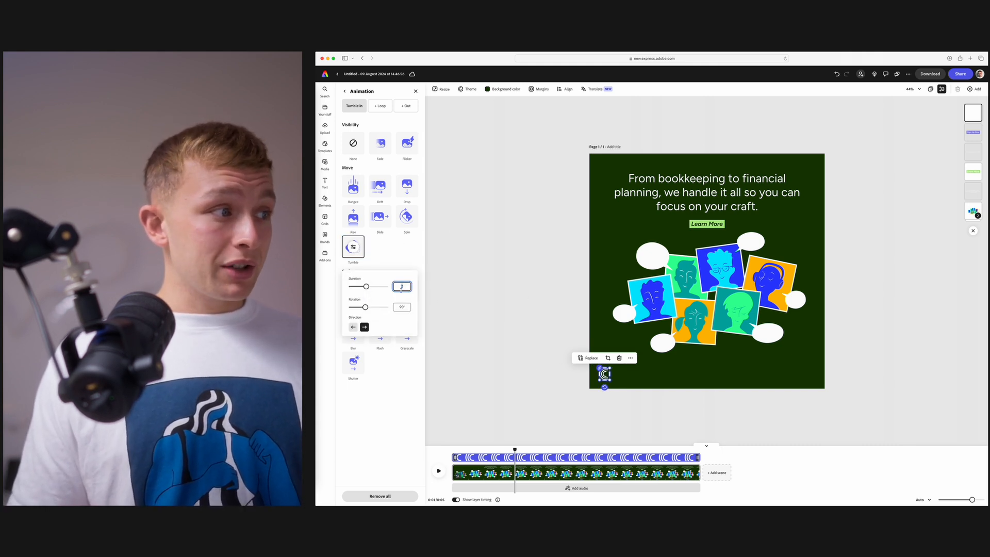
pyautogui.press('BackSpace')
pyautogui.write('1.5')
pyautogui.click(638, 414)
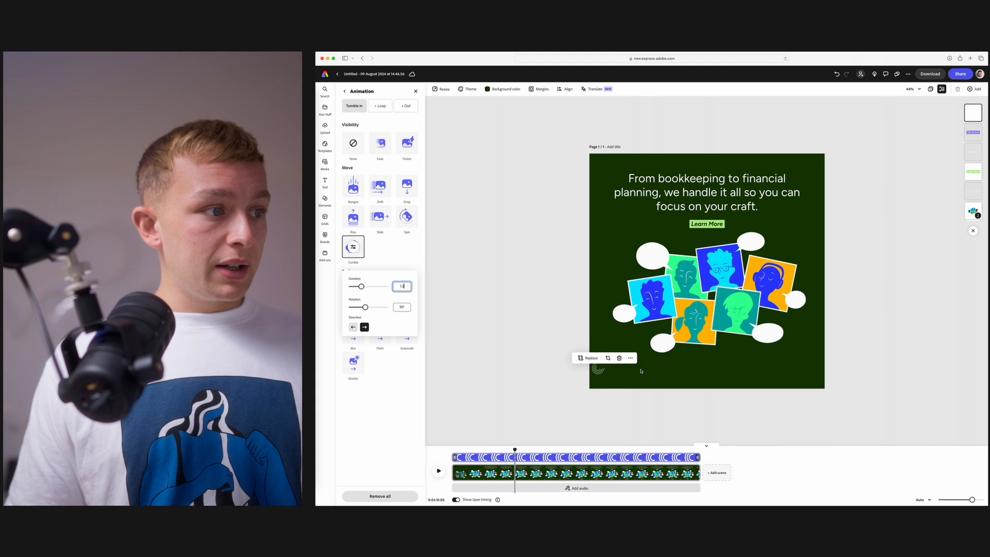
# Deselect the logo and replay the animation from the start with the adjusted Tumble timing.
pyautogui.moveTo(515, 451); pyautogui.dragTo(453, 453)
pyautogui.click(812, 413)
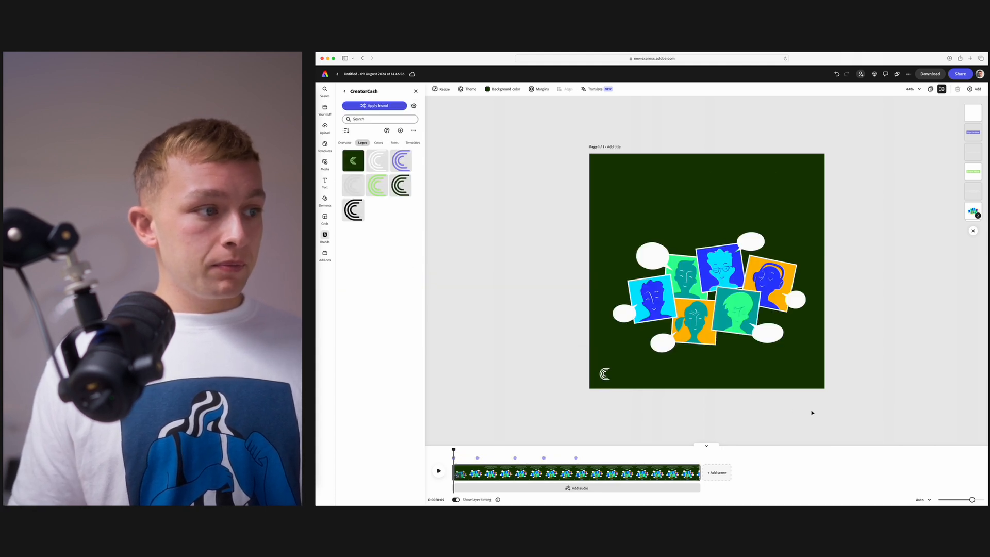
pyautogui.press('space')
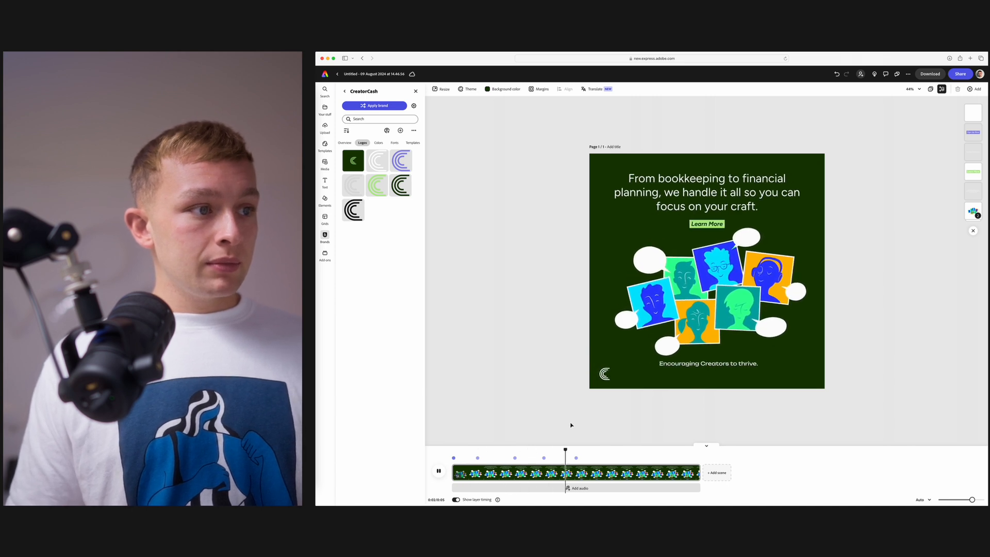
# Set the "Encouraging Creators to thrive." tagline in Figtree Regular and increase its font size in several increments.
pyautogui.click(707, 363)
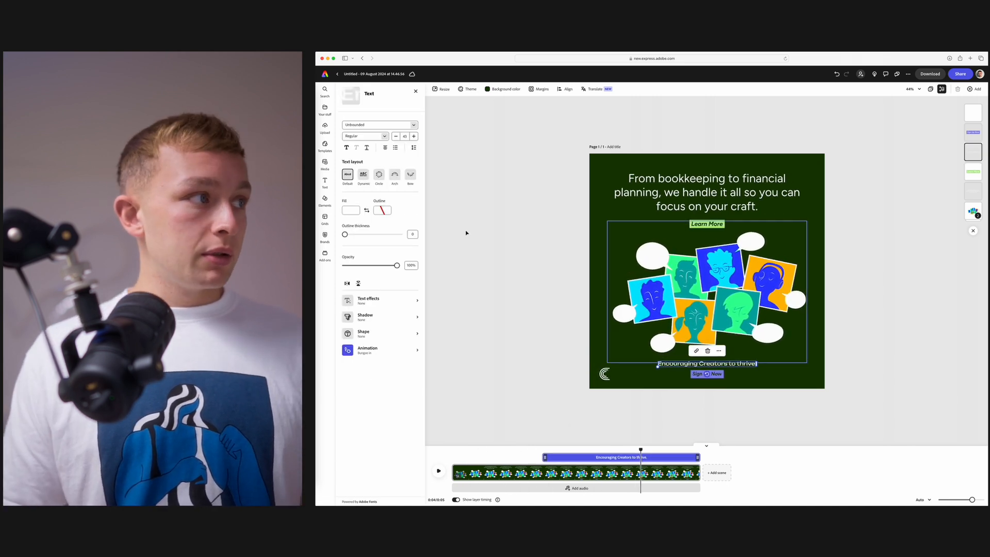
pyautogui.click(392, 171)
pyautogui.click(371, 207)
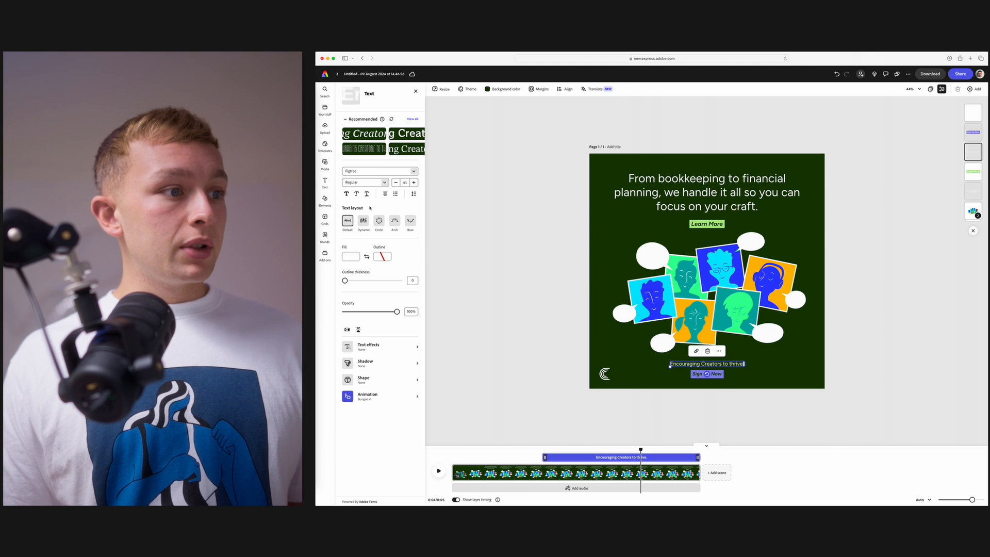
pyautogui.click(414, 182)
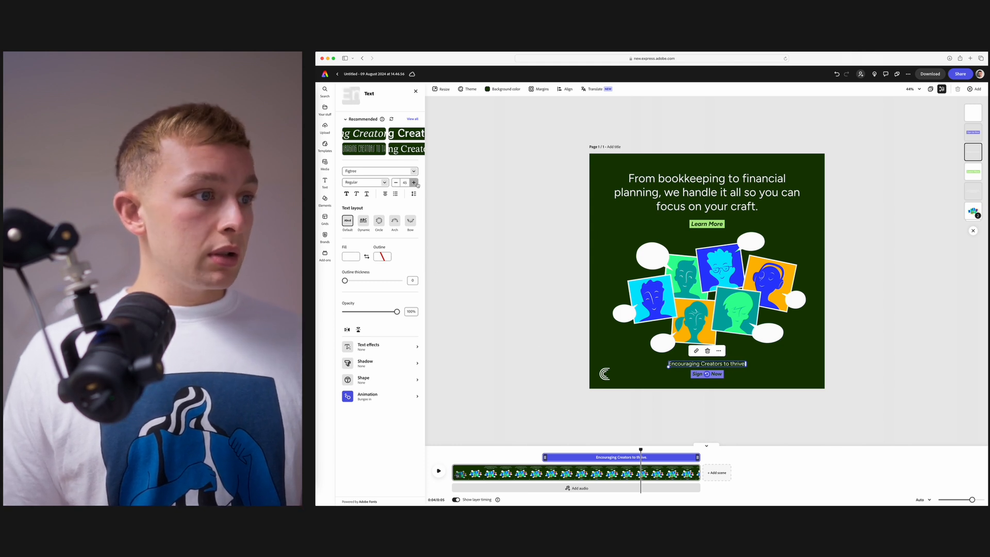
pyautogui.click(414, 183)
pyautogui.click(414, 183)
pyautogui.click(414, 182)
pyautogui.click(415, 182)
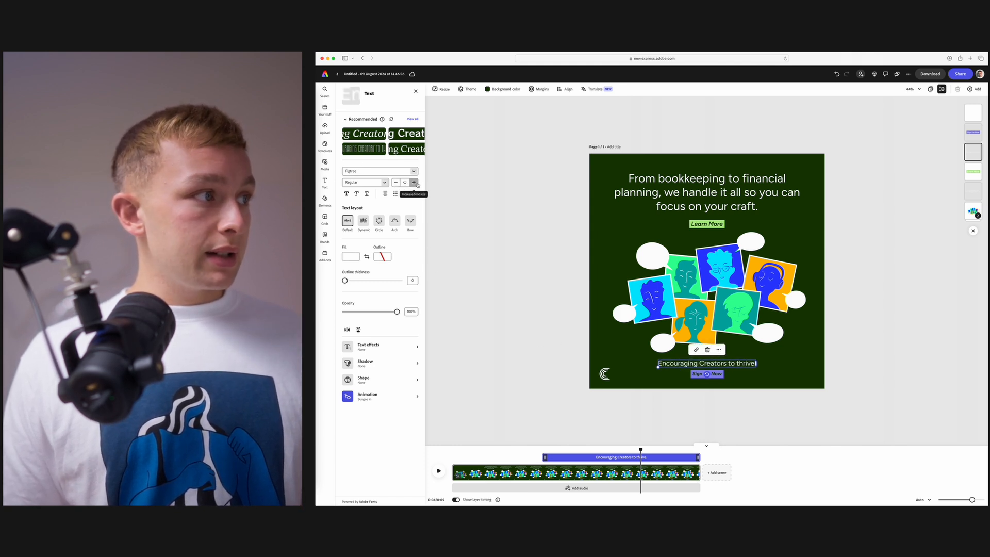
# Increase the "Encouraging Creators to thrive." tagline's font size by three more increments and set its weight to Medium.
pyautogui.click(414, 182)
pyautogui.click(414, 183)
pyautogui.click(414, 183)
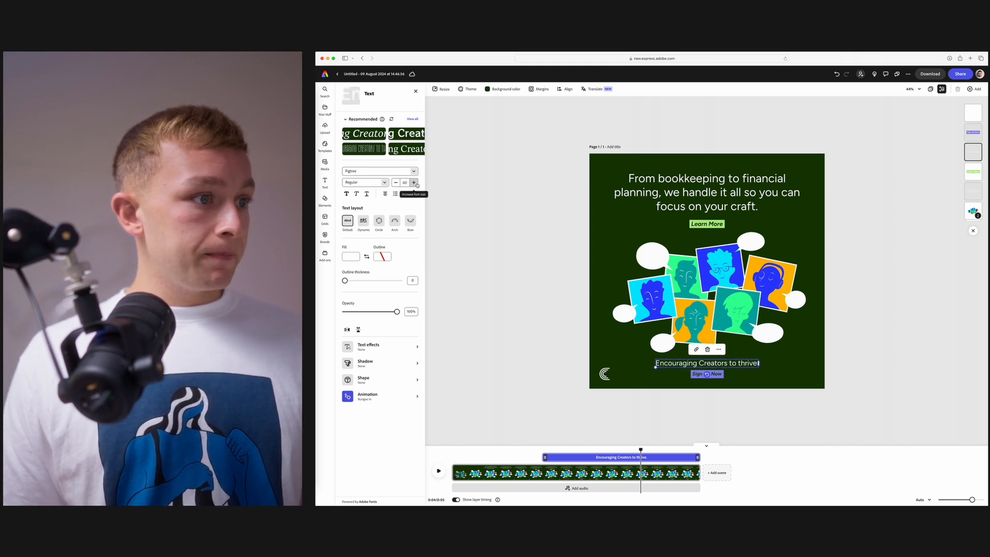
pyautogui.click(384, 182)
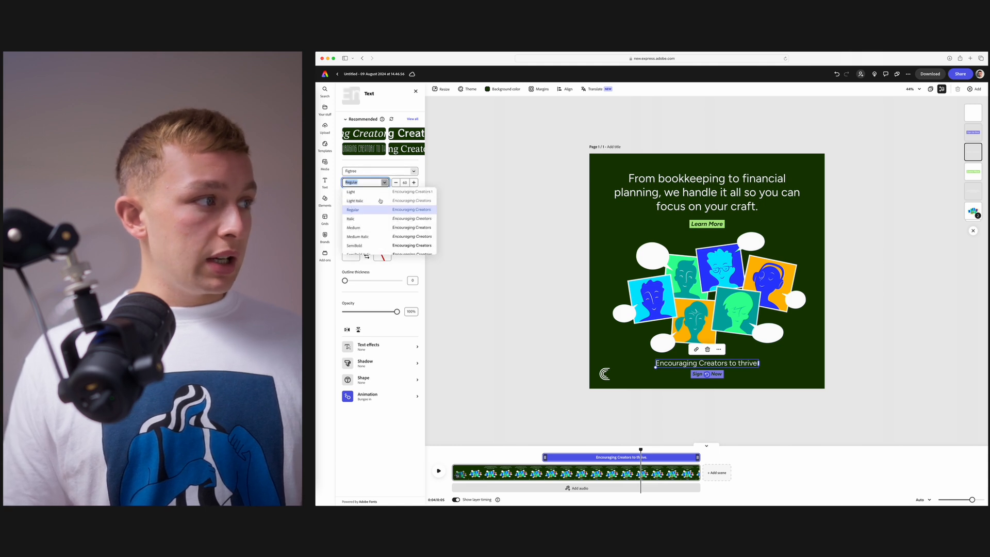
pyautogui.click(377, 232)
pyautogui.click(573, 391)
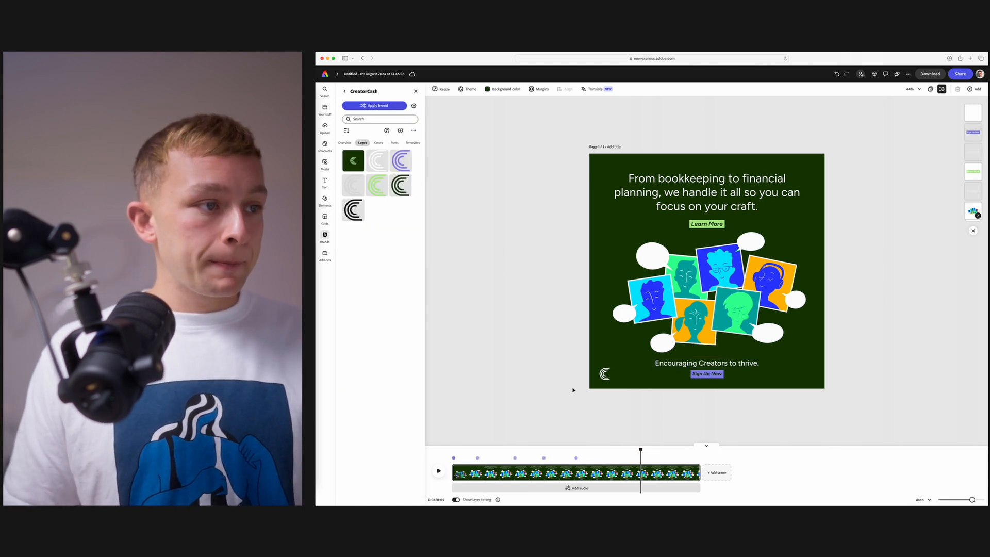
# Compare the text settings of the "Learn More" and "Sign Up Now" labels, and slightly reduce the font size of "Learn More".
pyautogui.click(707, 223)
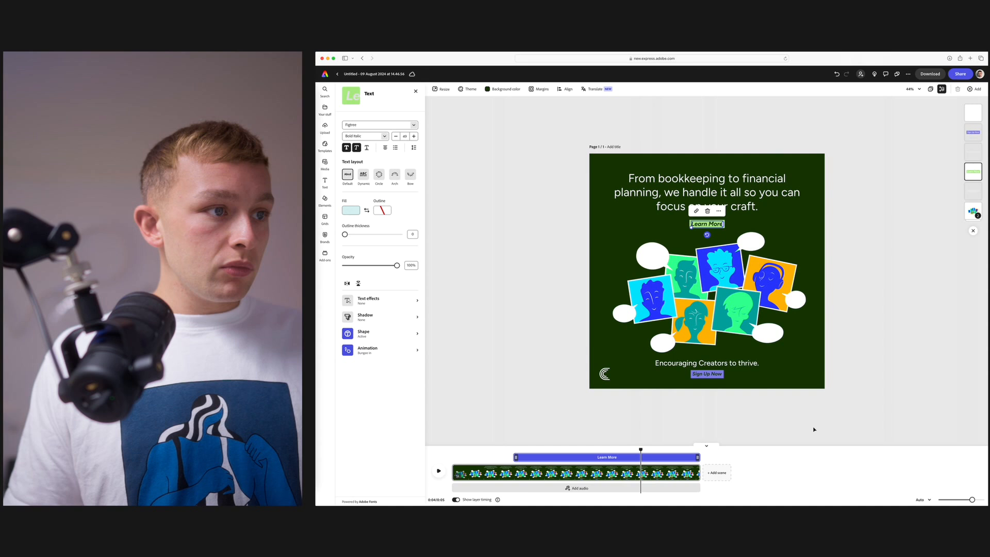
pyautogui.click(813, 428)
pyautogui.click(710, 377)
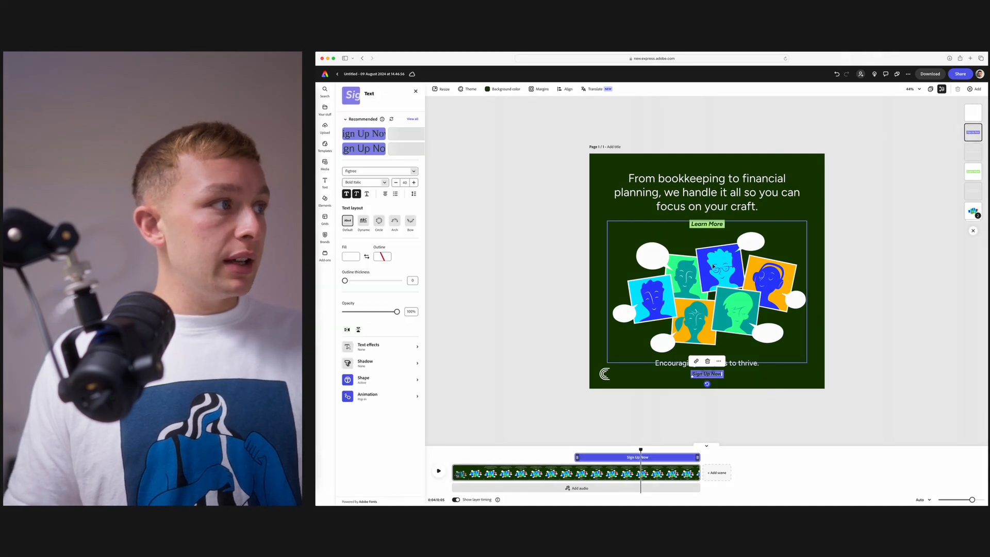
pyautogui.click(703, 224)
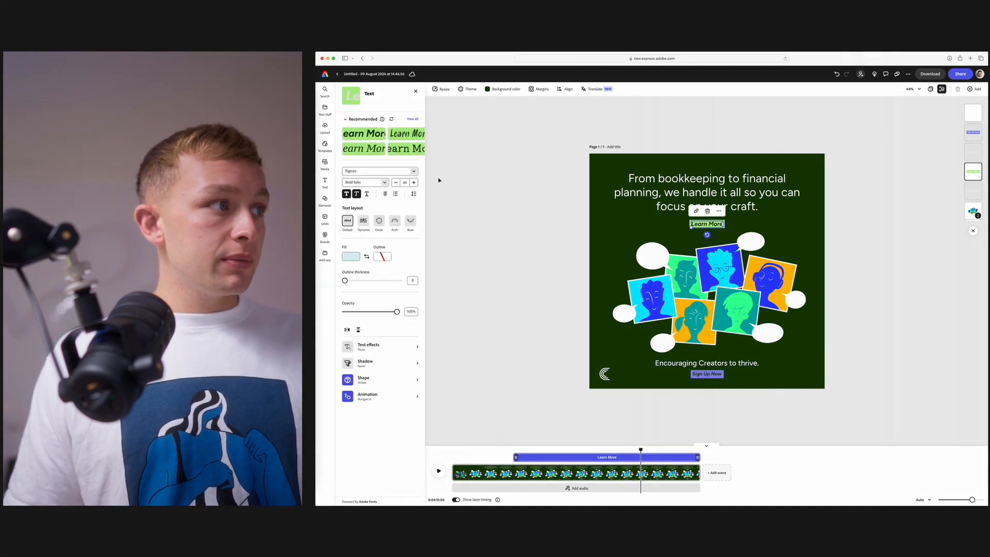
pyautogui.click(404, 183)
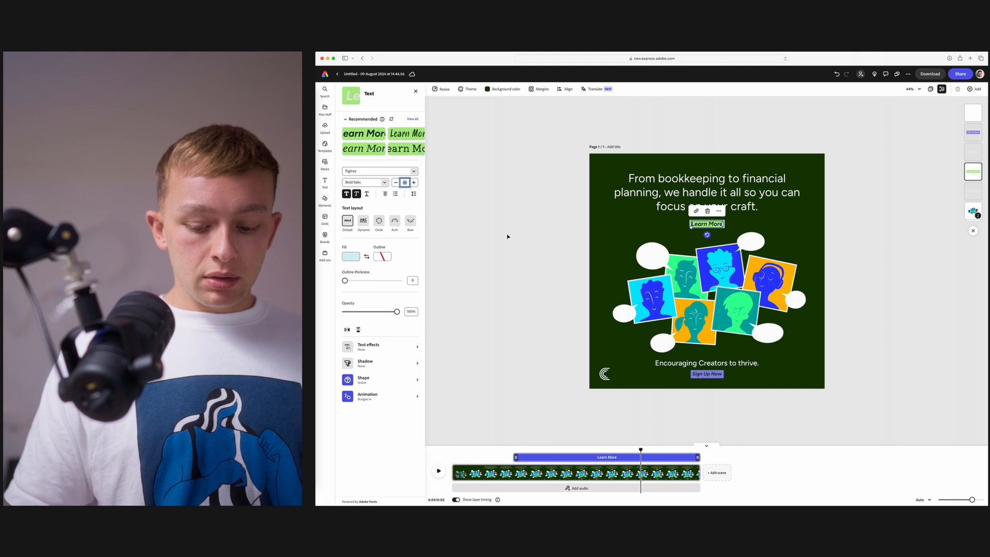
pyautogui.click(555, 327)
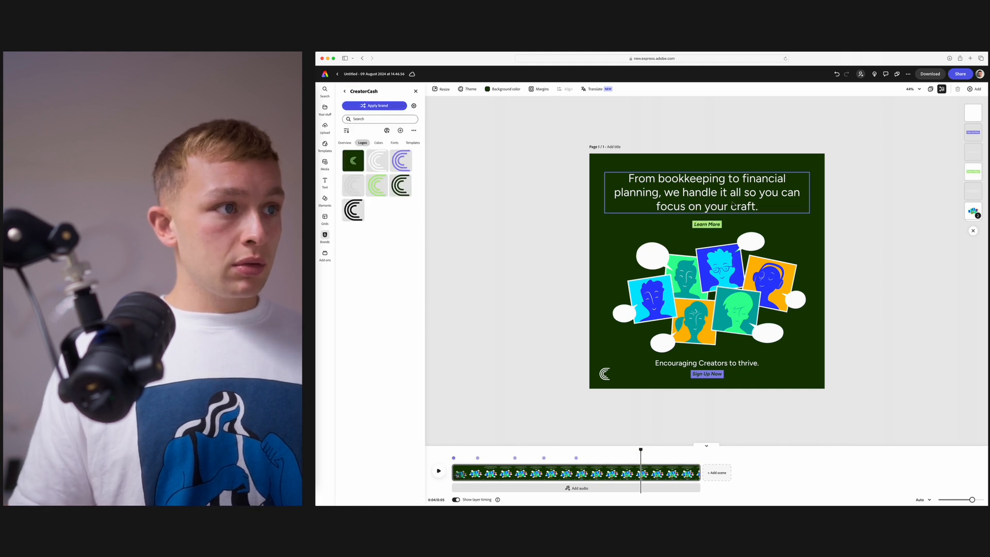
# Nudge the "Learn More" label and the bookkeeping headline slightly upward to even out the spacing above the illustration.
pyautogui.click(706, 223)
pyautogui.moveTo(706, 222); pyautogui.dragTo(707, 220)
pyautogui.click(888, 227)
pyautogui.click(681, 169)
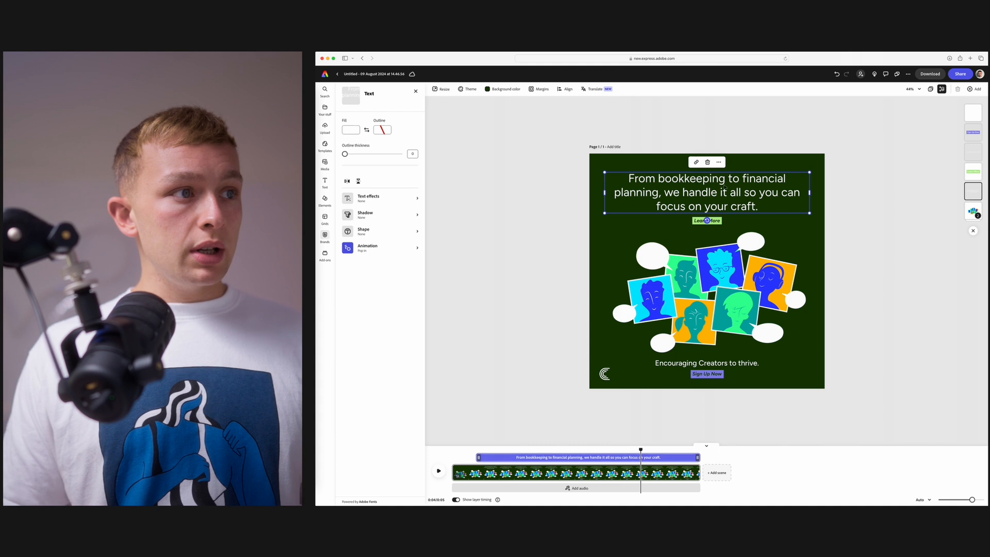
pyautogui.moveTo(749, 191); pyautogui.dragTo(749, 188)
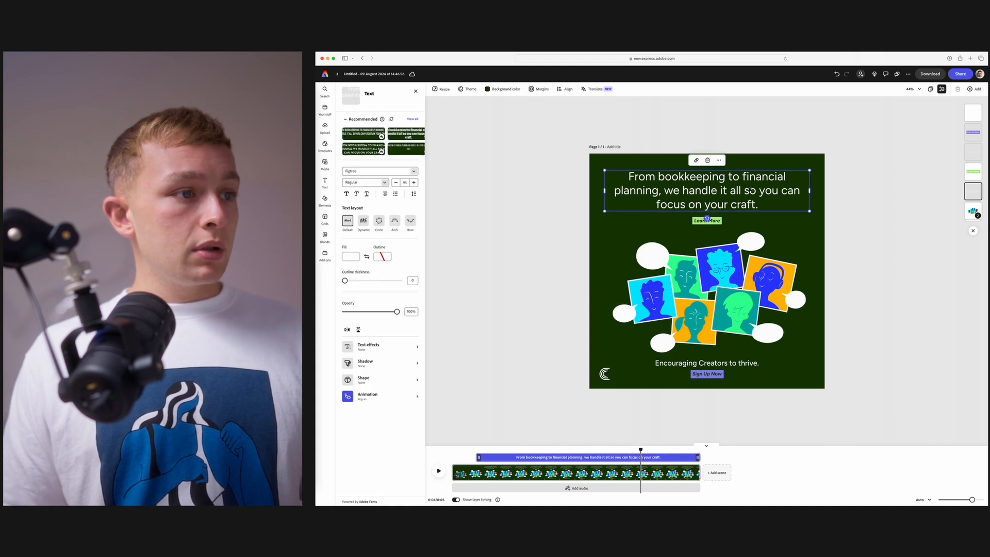
pyautogui.click(830, 305)
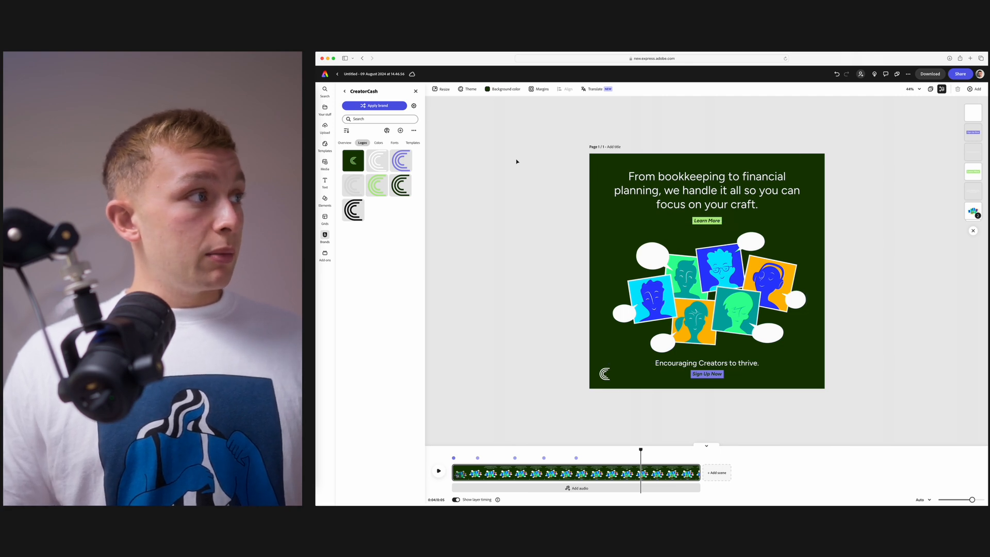
# Return to the Adobe Express home page, then open 2 Templates.ai from the Adobe Express folder in Illustrator and reposition its window.
pyautogui.click(338, 74)
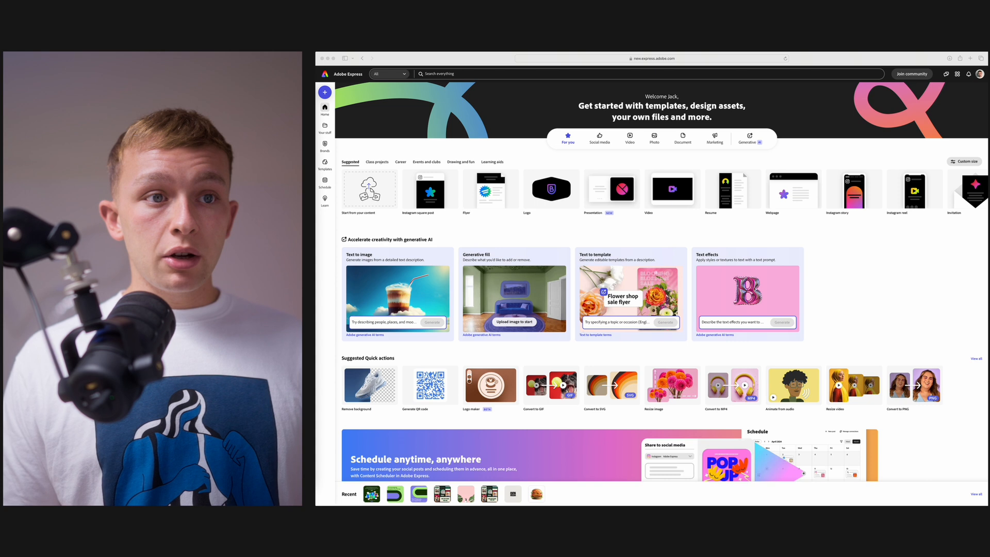
pyautogui.moveTo(988, 261); pyautogui.dragTo(875, 232)
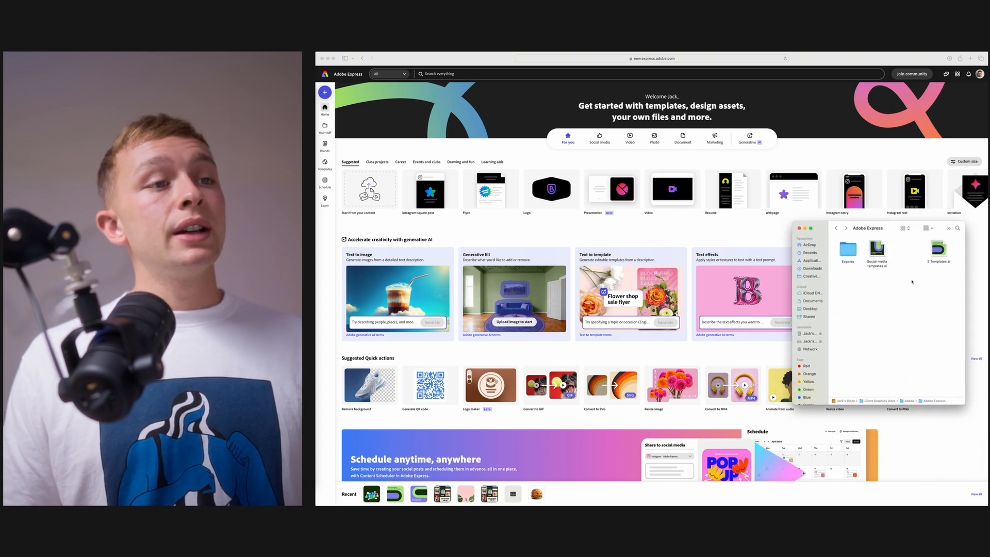
pyautogui.click(939, 250)
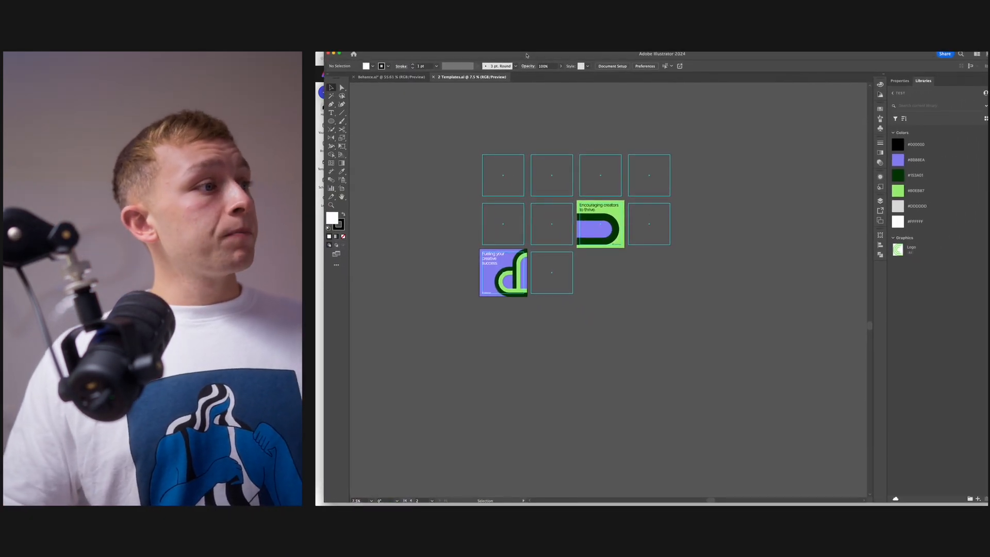
pyautogui.moveTo(527, 55); pyautogui.dragTo(516, 60)
# Hide the guides around the "Encouraging creators to thrive." artboard to view the artwork cleanly.
pyautogui.scroll(5, 572, 244)
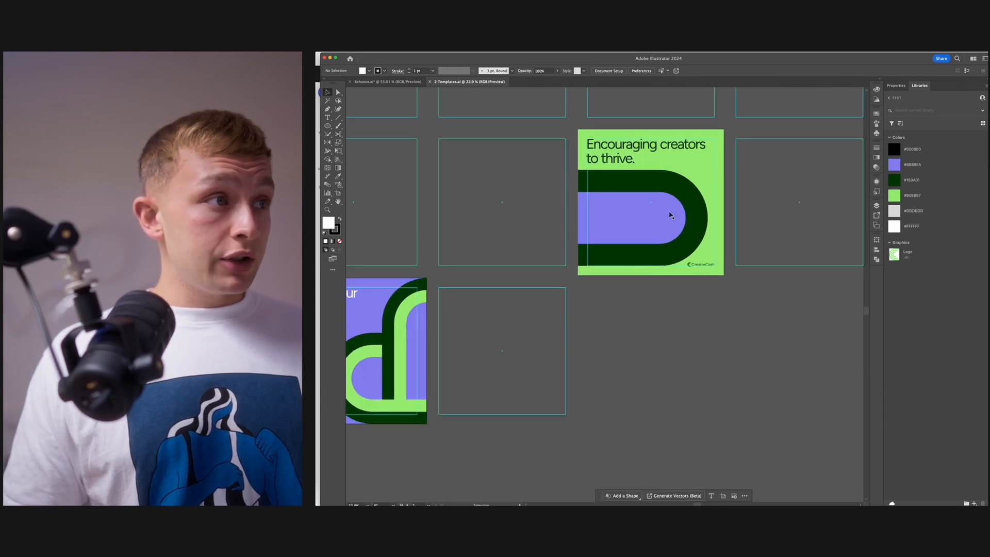
pyautogui.scroll(1, 670, 214)
pyautogui.press('super+;')
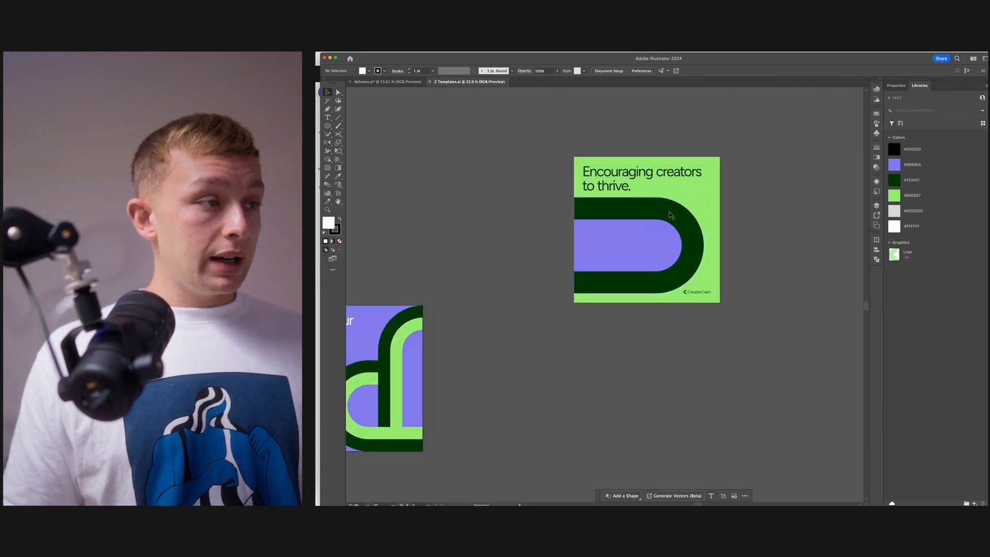
pyautogui.scroll(1, 671, 215)
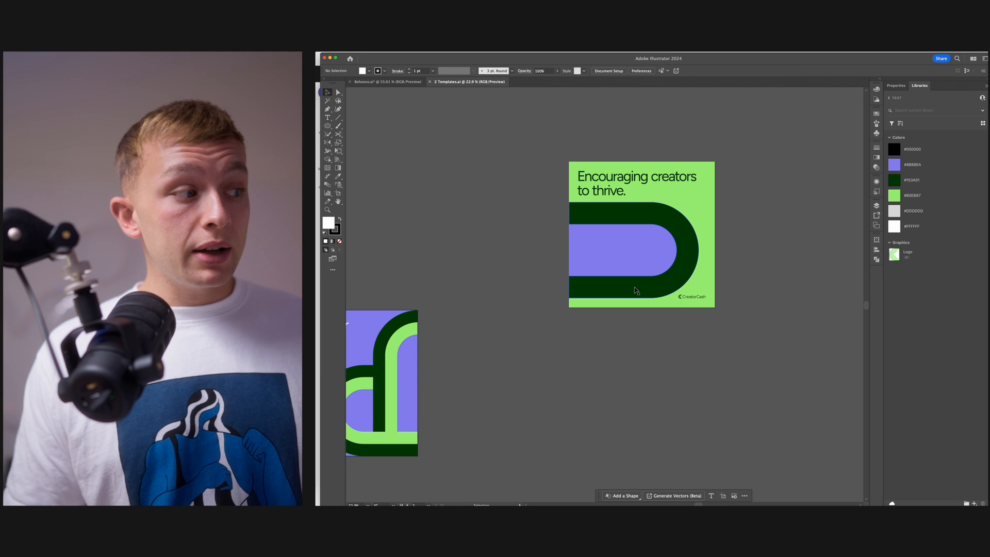
# Examine the striped graphic, the CreatorCash logo and the heading on the "Fueling your creative success." artboard as separate elements.
pyautogui.hscroll(-10, 608, 283)
pyautogui.scroll(-3, 609, 283)
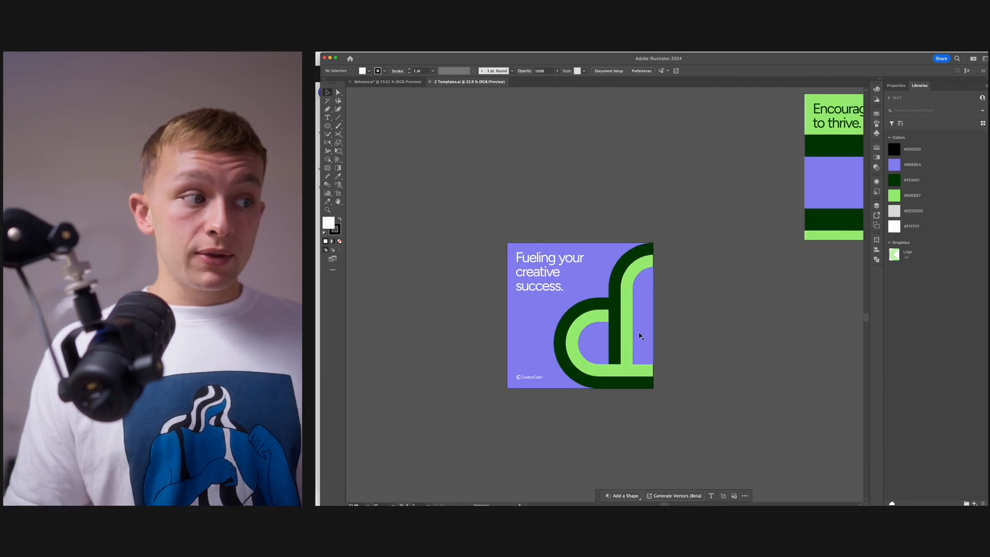
pyautogui.click(621, 354)
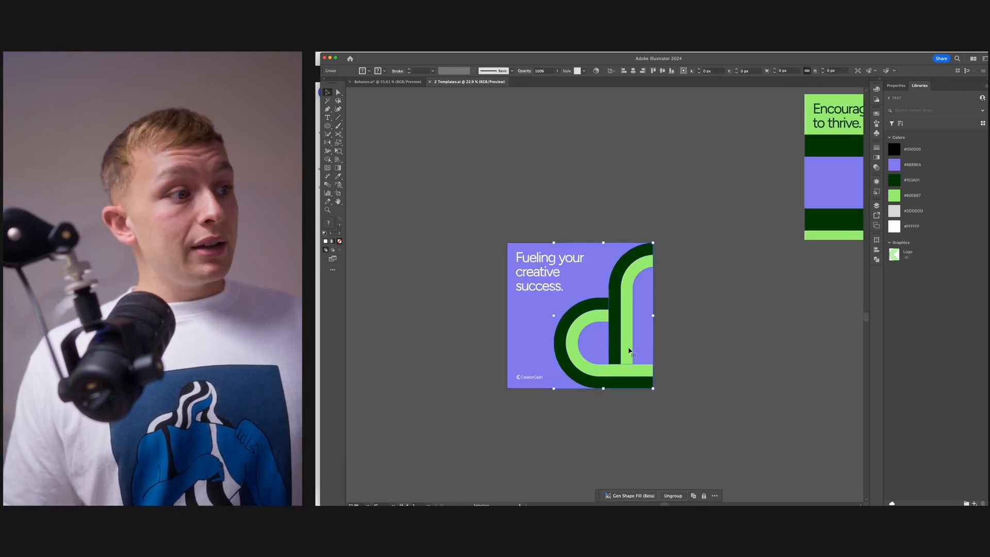
pyautogui.click(528, 378)
pyautogui.click(541, 273)
pyautogui.click(622, 314)
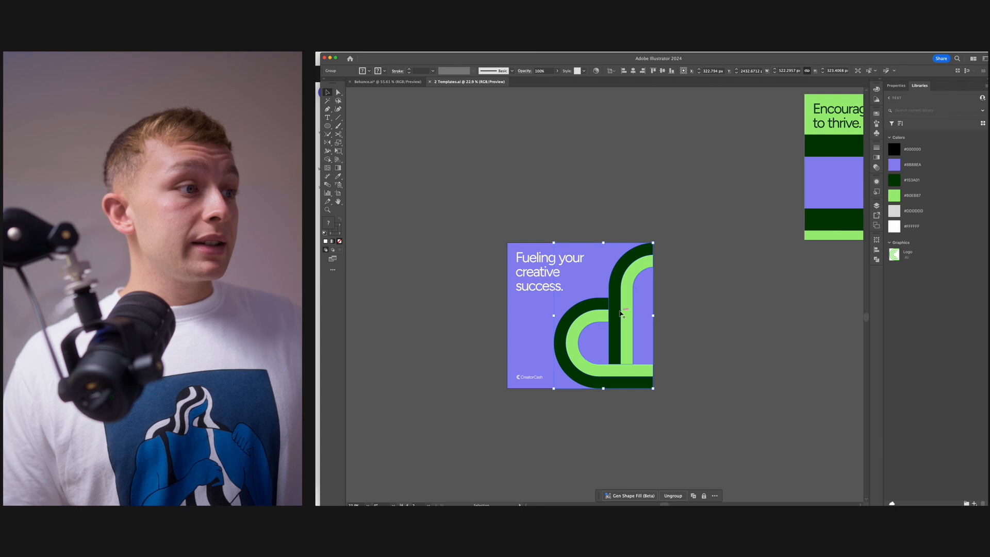
pyautogui.click(695, 273)
# Check the heading and purple shape on the "Encouraging creators to thrive." artboard, and lock its green background.
pyautogui.hscroll(10, 691, 268)
pyautogui.scroll(3, 691, 268)
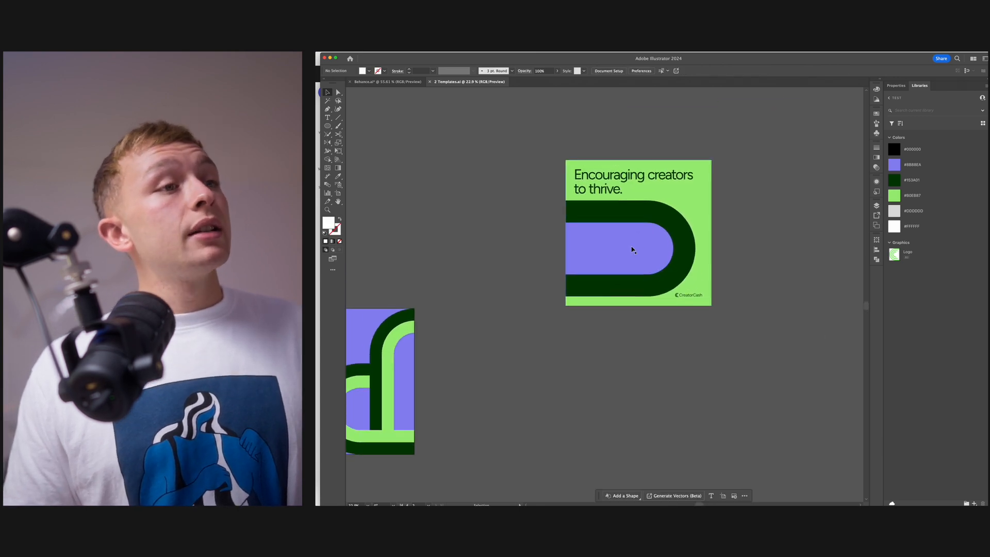
pyautogui.click(606, 179)
pyautogui.click(622, 226)
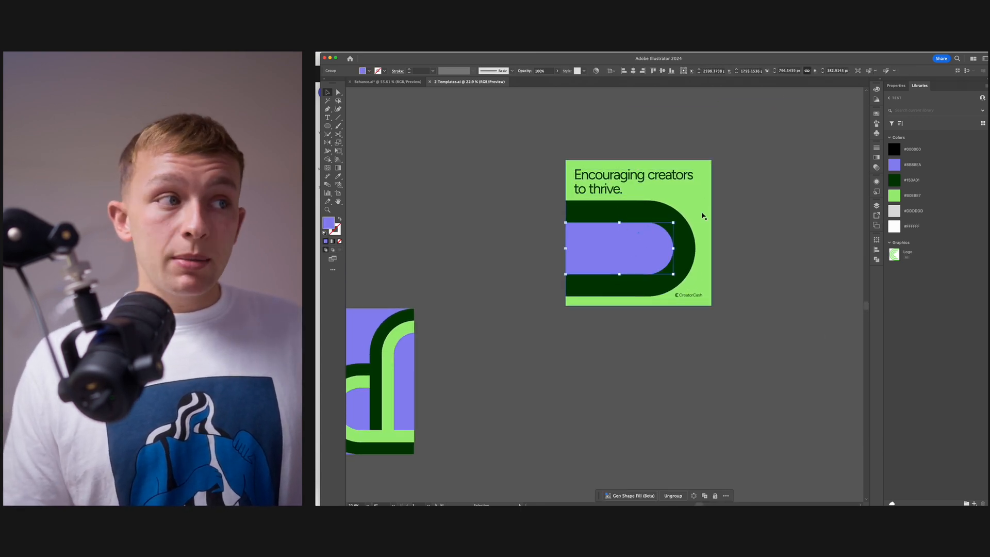
pyautogui.click(702, 214)
pyautogui.press('super+2')
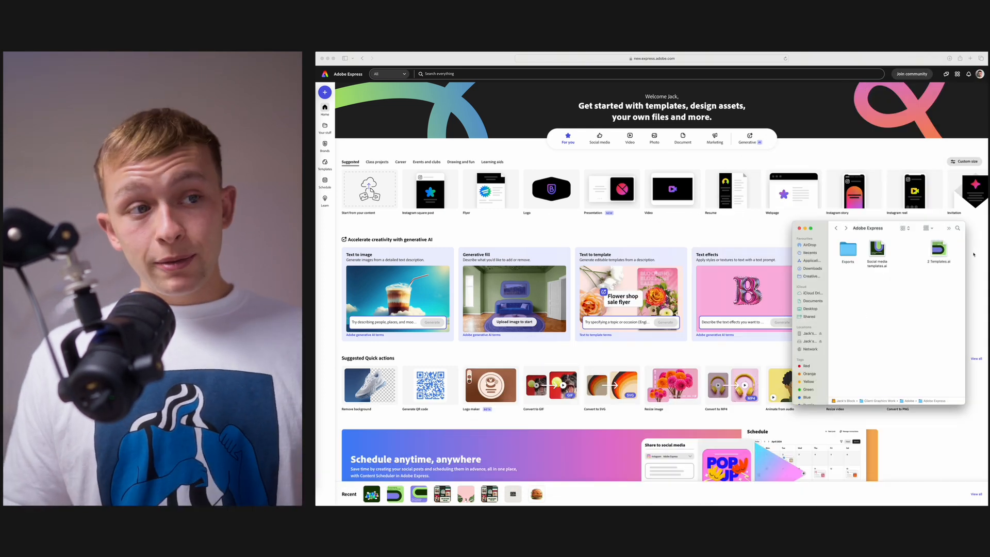
# Import 2 Templates.ai into Adobe Express with the option to edit the AI file in a new file, and open the converted Express file.
pyautogui.moveTo(938, 249); pyautogui.dragTo(671, 186)
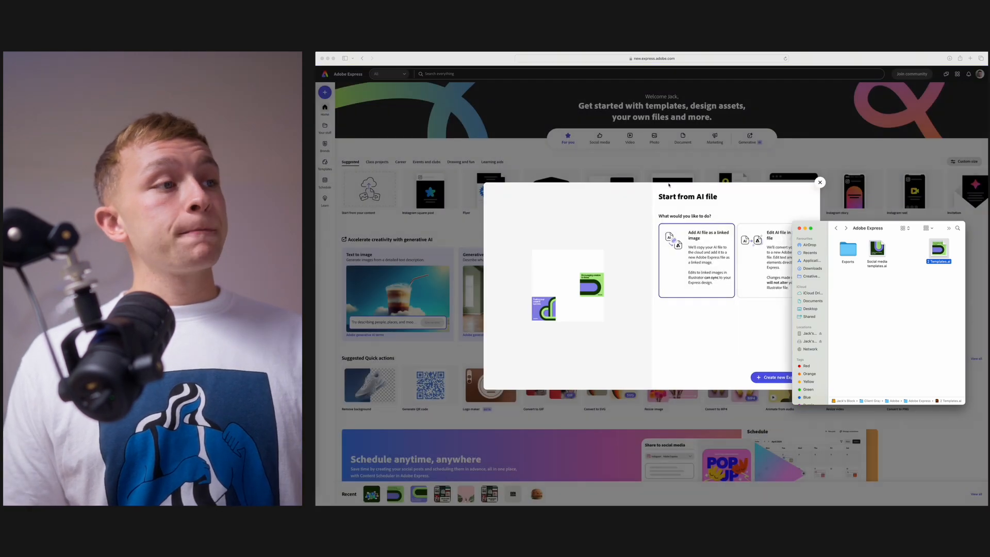
pyautogui.click(805, 228)
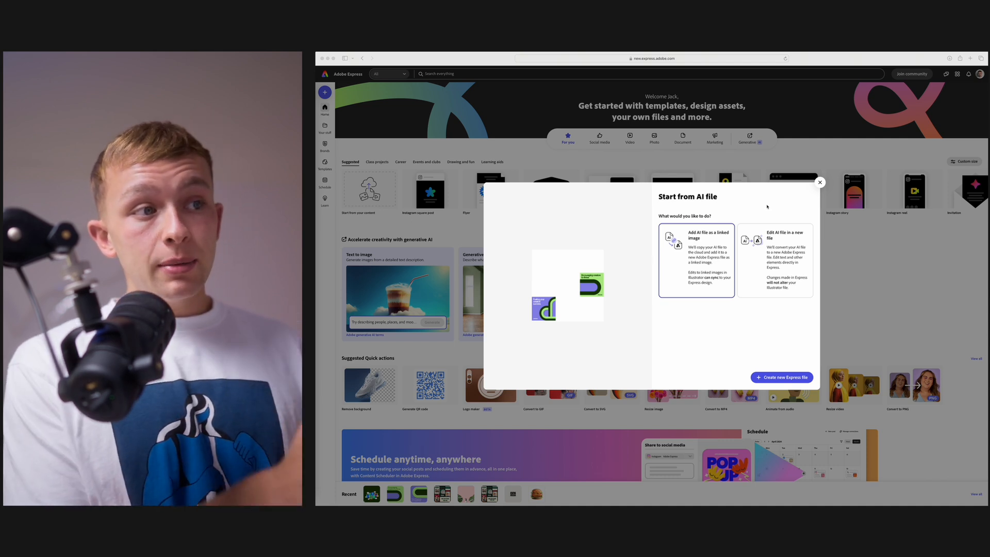
pyautogui.click(779, 282)
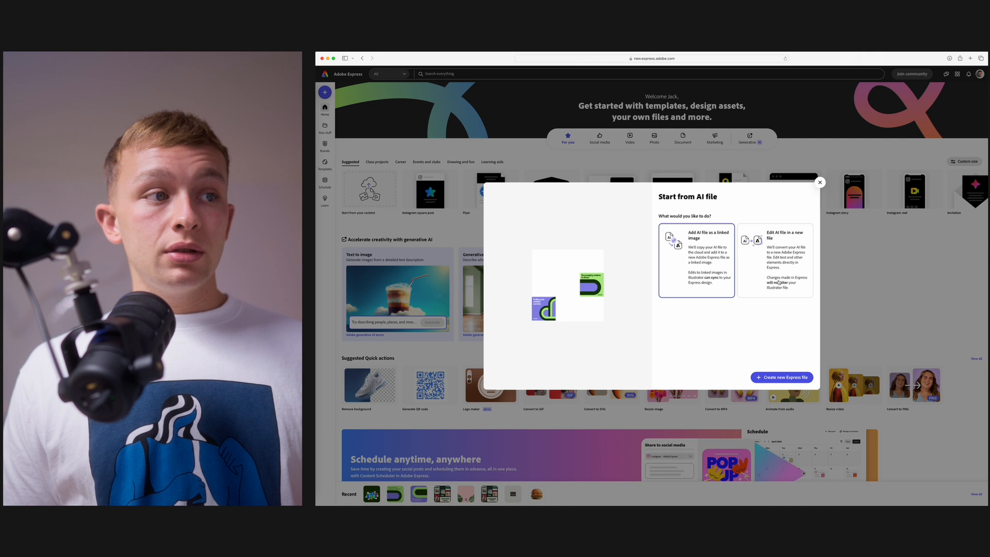
pyautogui.click(796, 265)
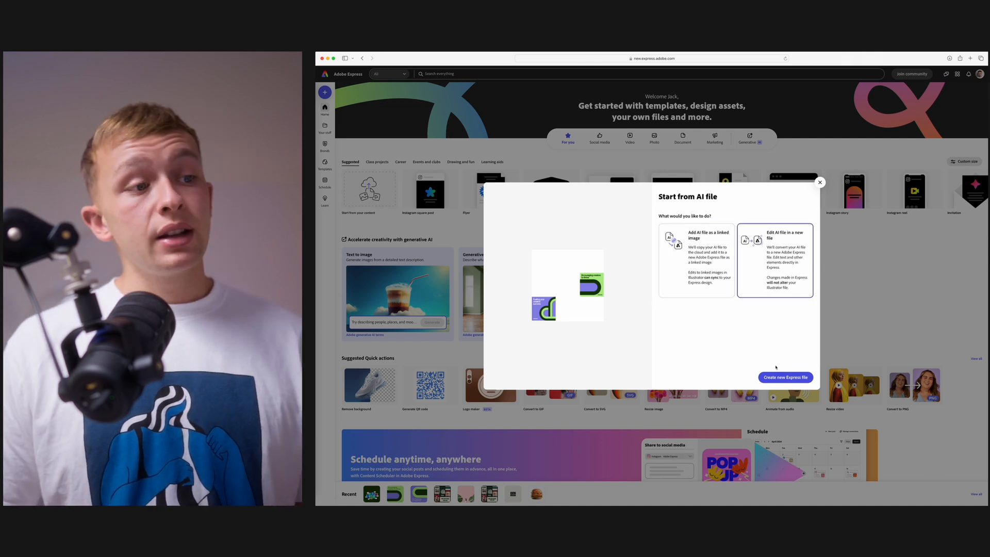
pyautogui.click(779, 376)
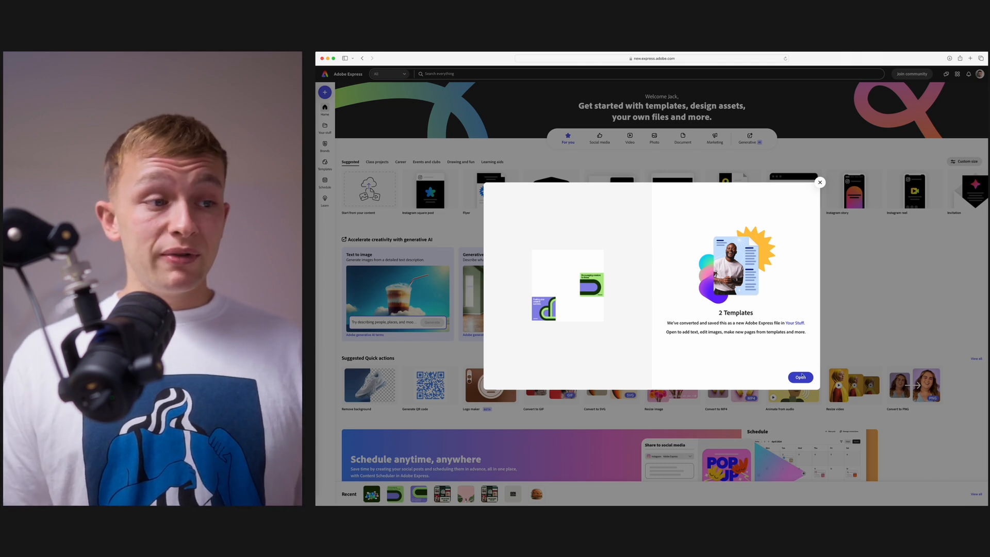
pyautogui.click(801, 378)
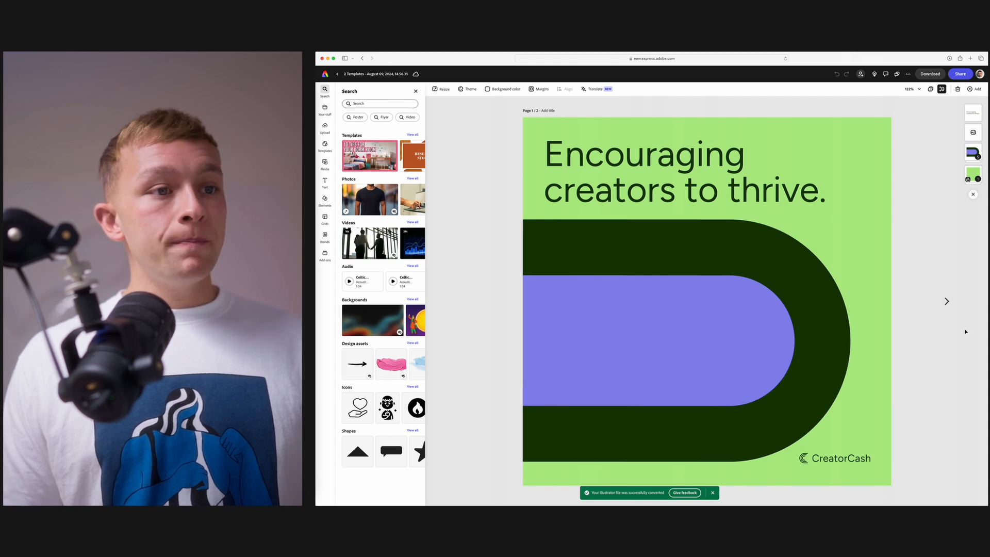
# On page 2, widen the heading's text box and complete its wording to read "Fueling your creative success.".
pyautogui.click(947, 301)
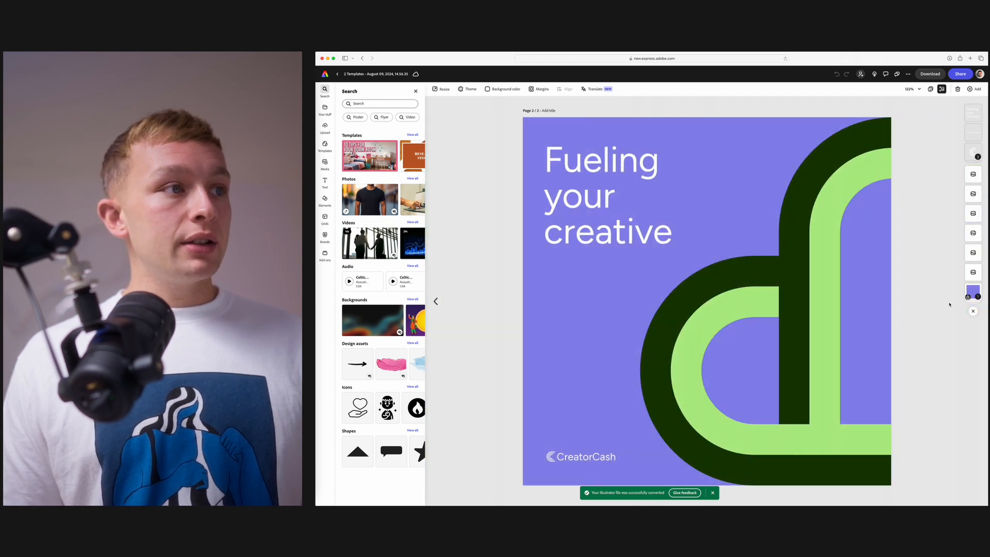
pyautogui.doubleClick(619, 249)
pyautogui.moveTo(672, 197); pyautogui.dragTo(756, 181)
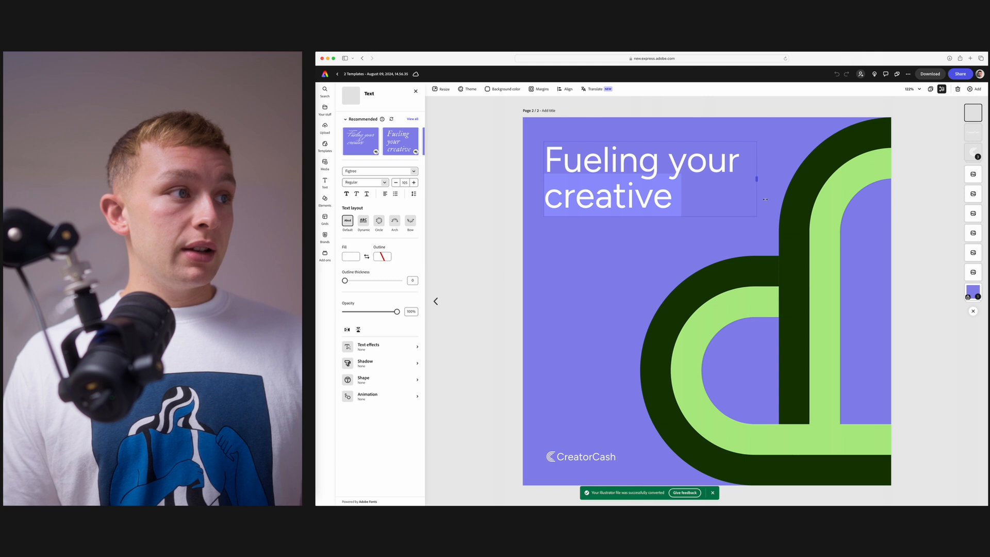
pyautogui.write('success.')
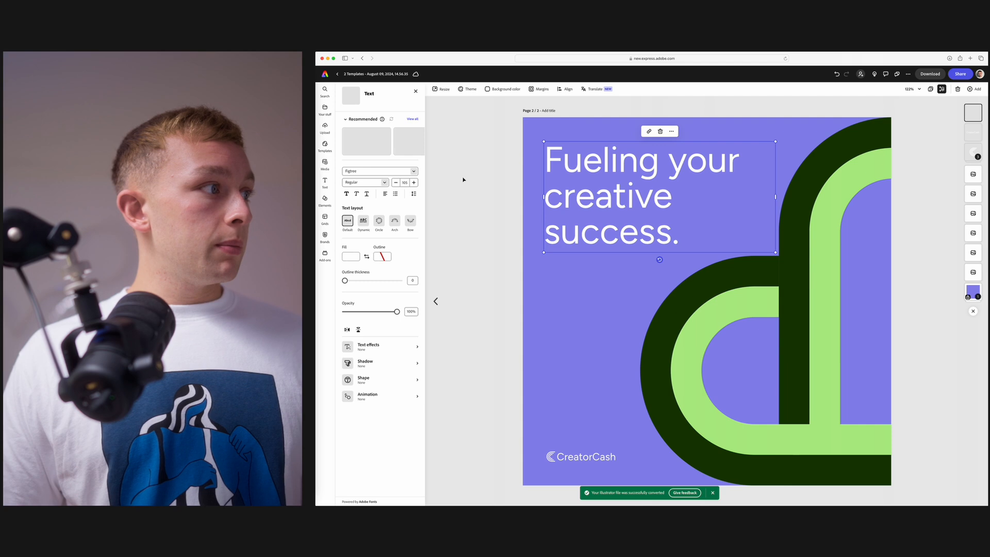
# Switch to Illustrator to compare the heading with the original "Fueling your creative success." artboard, and return to Adobe Express.
pyautogui.click(317, 201)
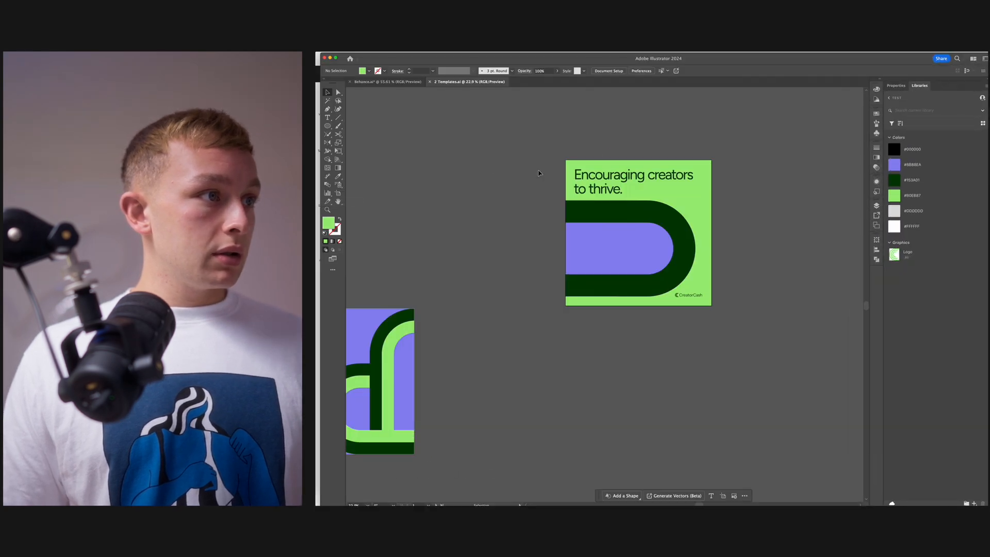
pyautogui.hscroll(-5, 538, 170)
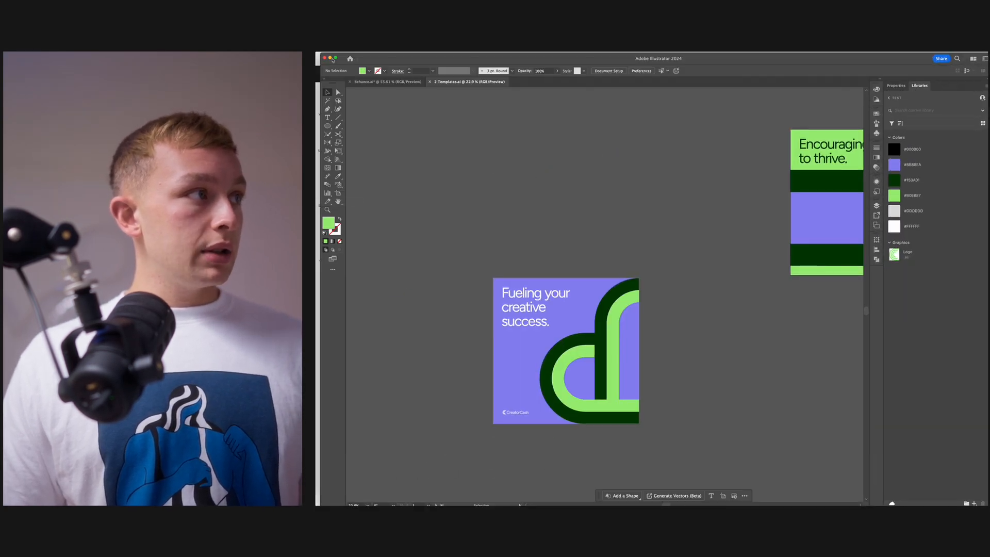
pyautogui.click(331, 59)
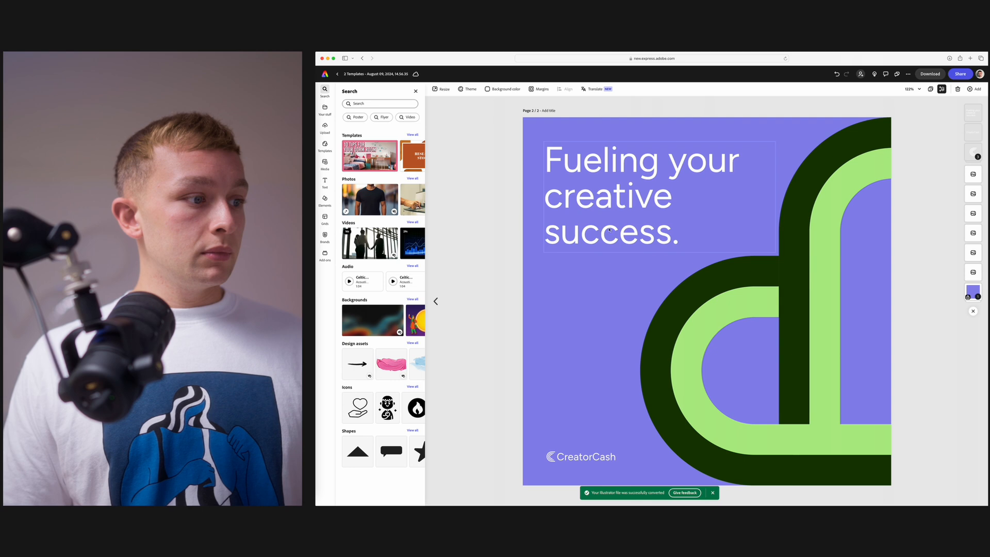
# Return to page 1, unlock its green background, and dismiss the conversion notification.
pyautogui.scroll(-4, 666, 217)
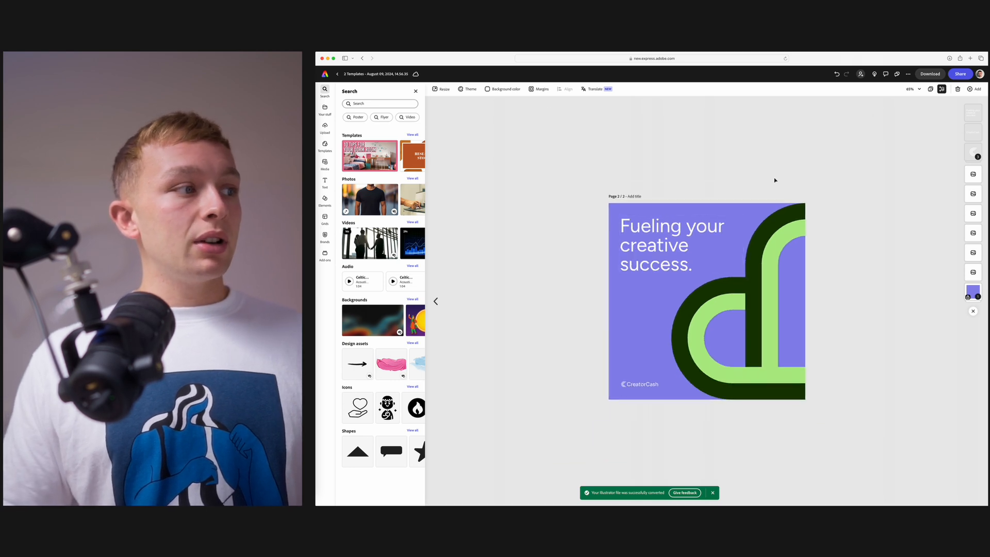
pyautogui.click(437, 302)
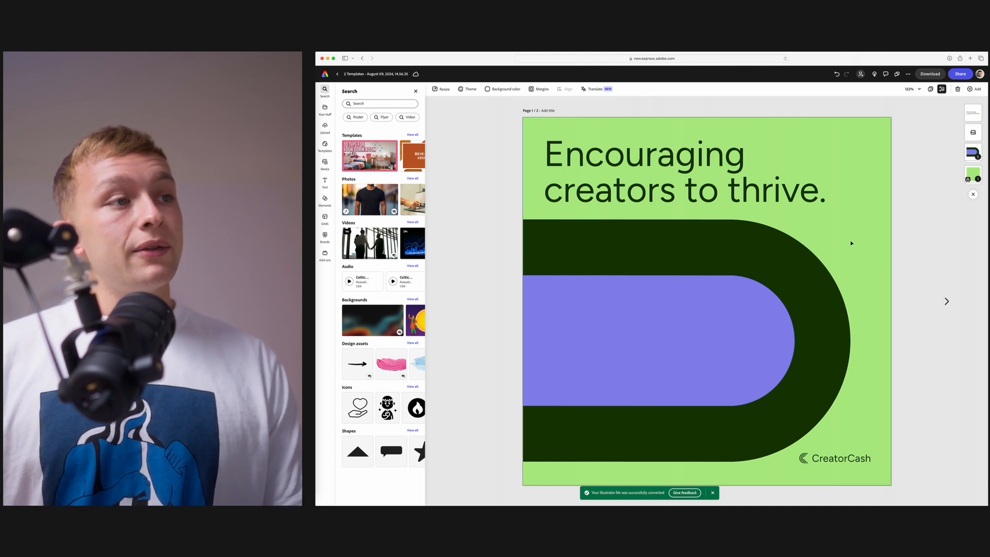
pyautogui.click(543, 122)
pyautogui.click(486, 158)
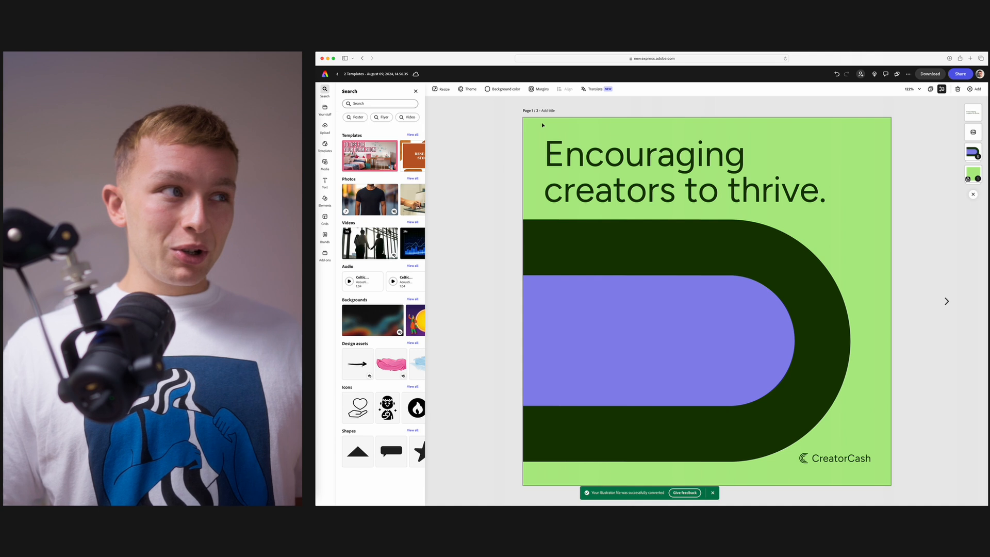
pyautogui.click(541, 122)
pyautogui.click(523, 117)
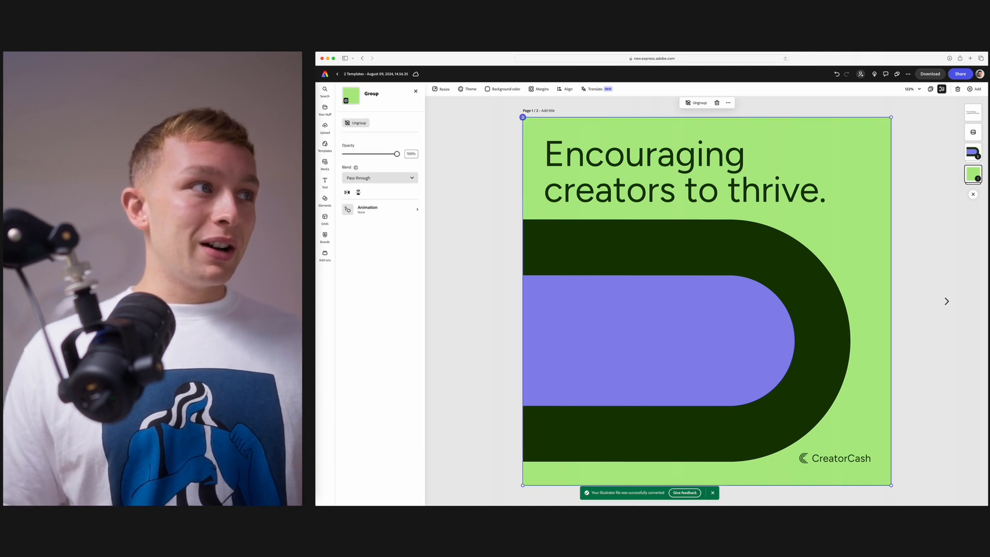
pyautogui.click(500, 145)
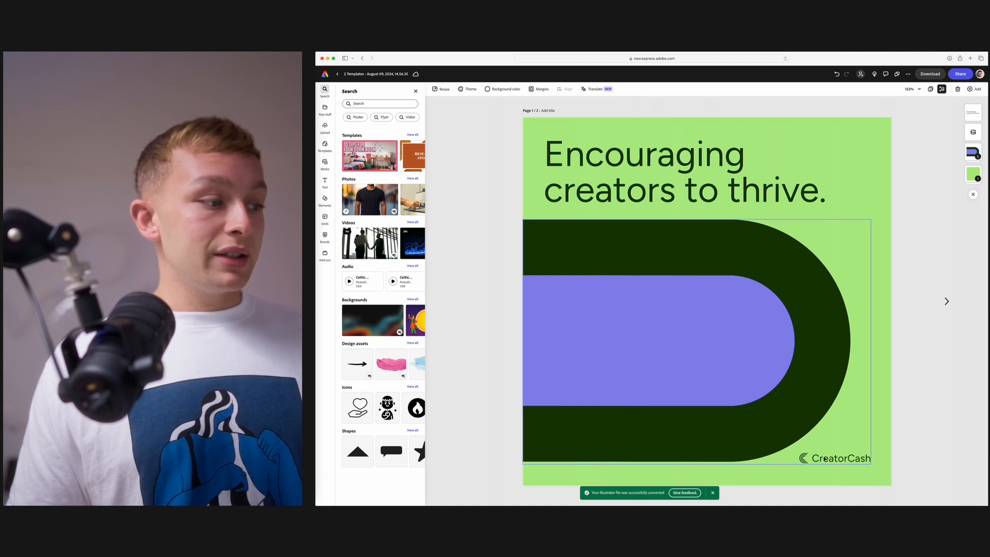
pyautogui.click(713, 493)
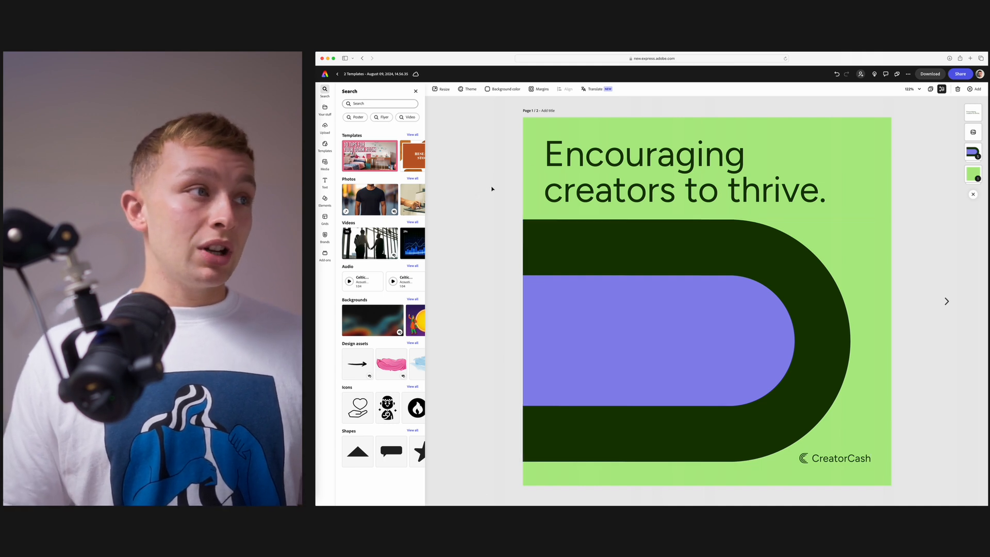
# Apply the Bungee in-animation to the "Encouraging creators to thrive." heading and play the page from the start.
pyautogui.click(592, 156)
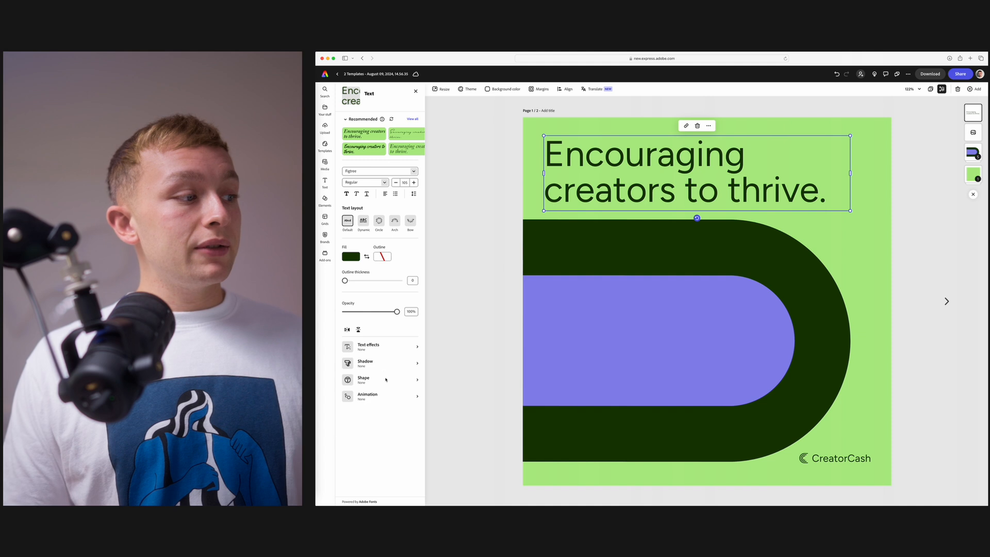
pyautogui.click(365, 397)
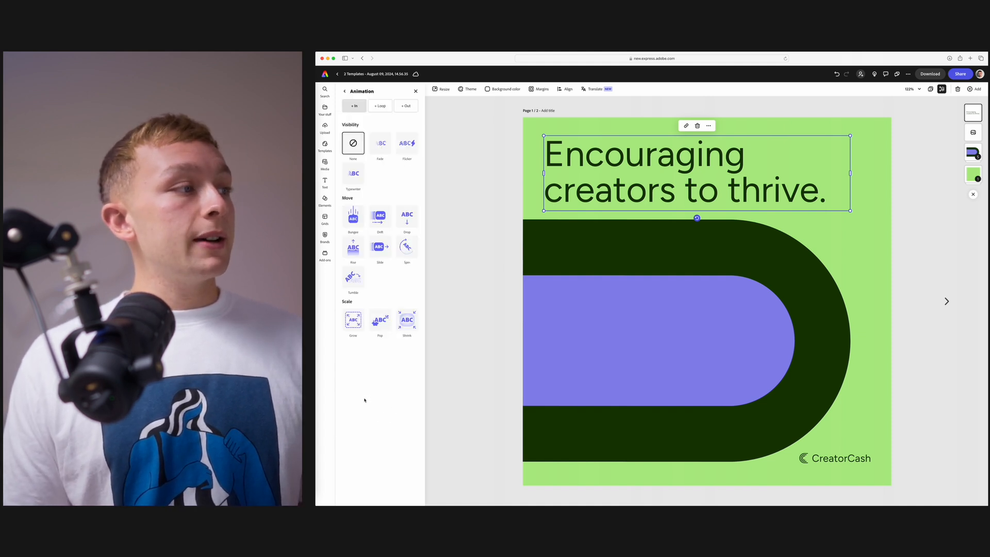
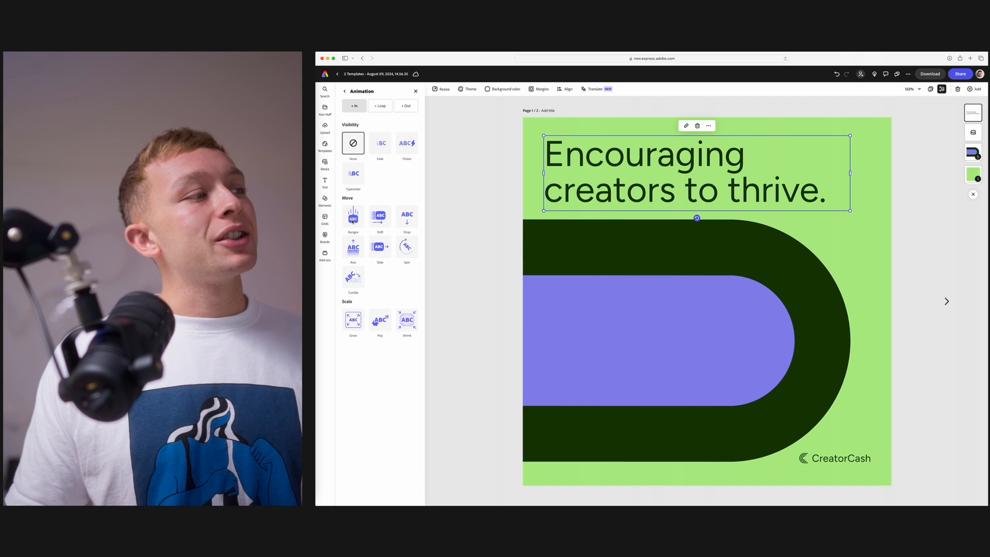
pyautogui.click(353, 219)
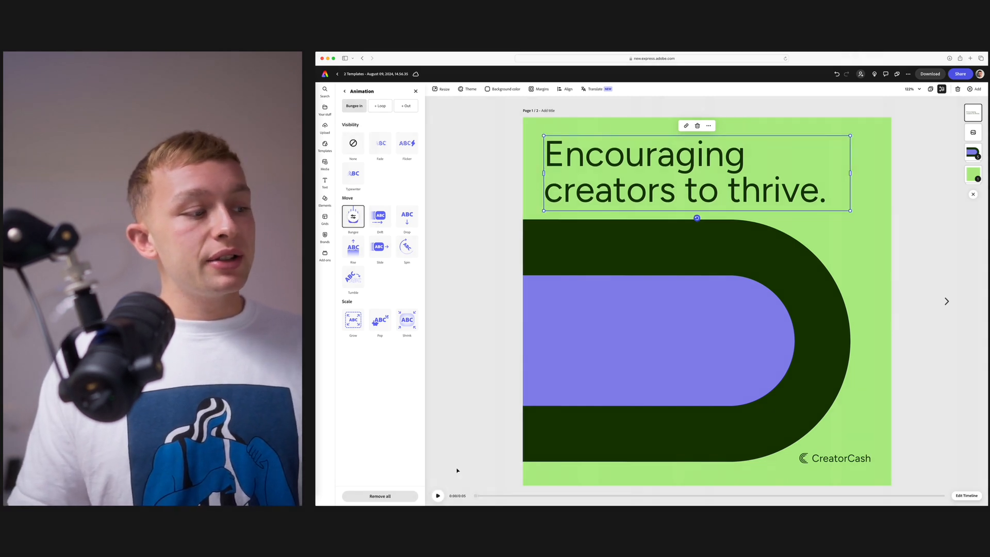
pyautogui.click(438, 498)
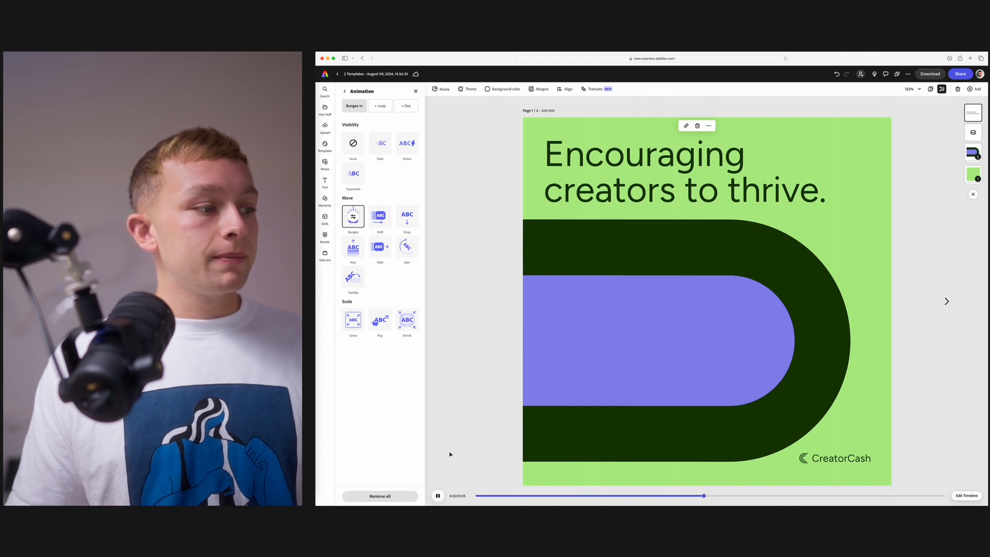
pyautogui.click(468, 471)
pyautogui.click(489, 496)
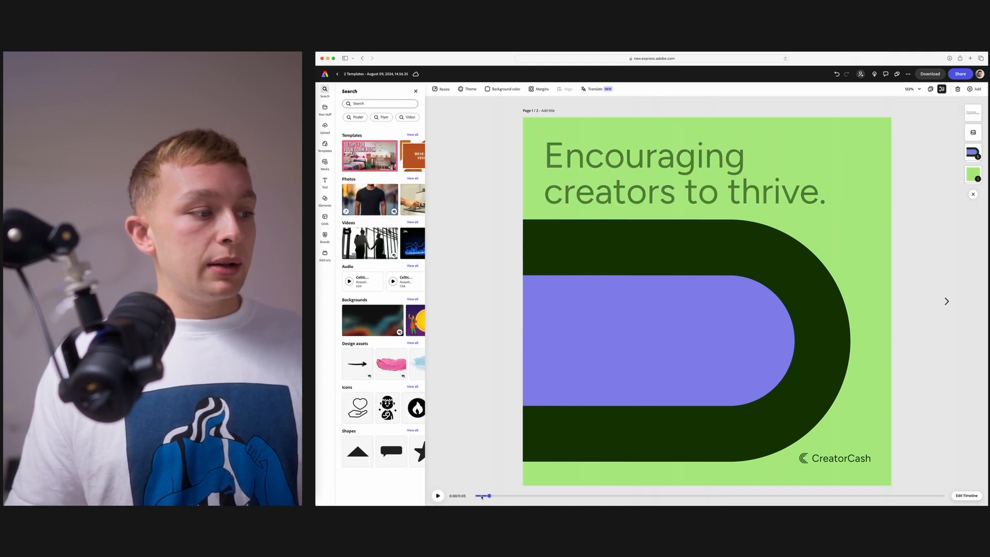
pyautogui.click(480, 496)
pyautogui.moveTo(481, 497); pyautogui.dragTo(471, 499)
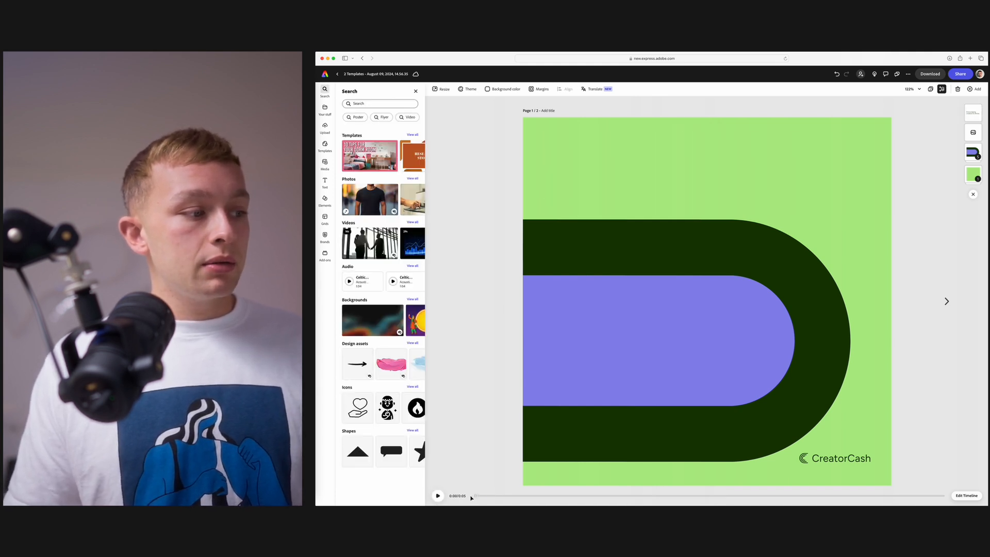
pyautogui.click(440, 497)
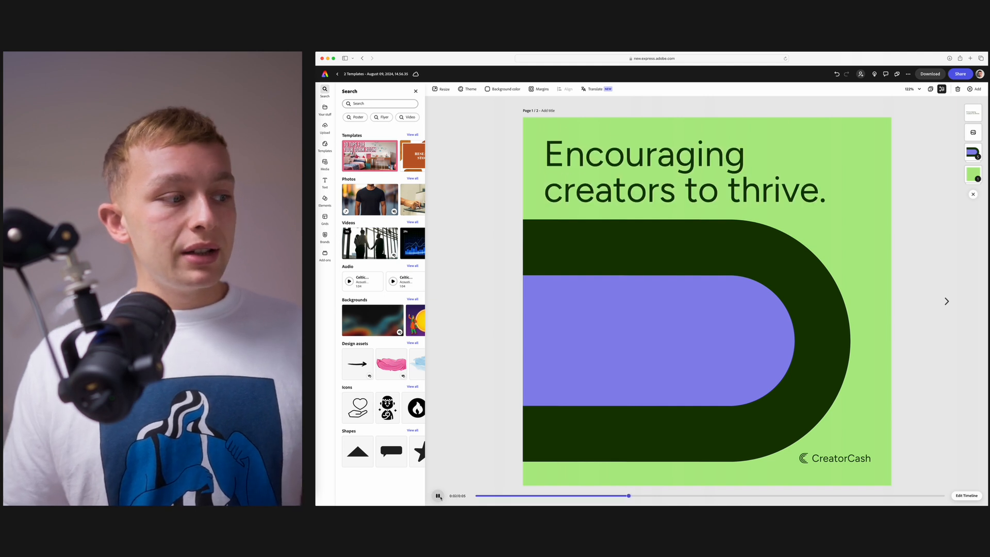
# Try moving the grouped dark green and purple artwork with the logo, and undo the move.
pyautogui.click(767, 376)
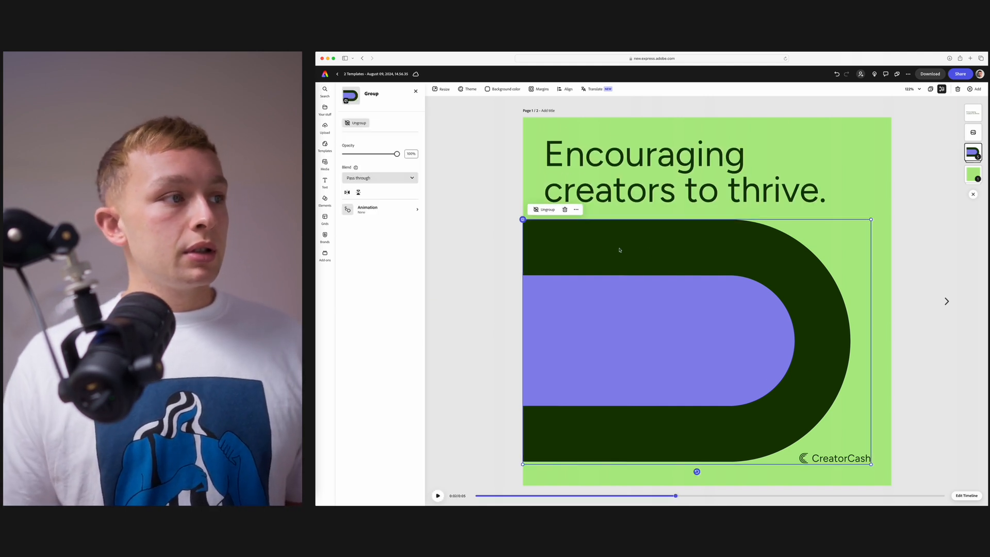
pyautogui.moveTo(625, 259); pyautogui.dragTo(680, 221)
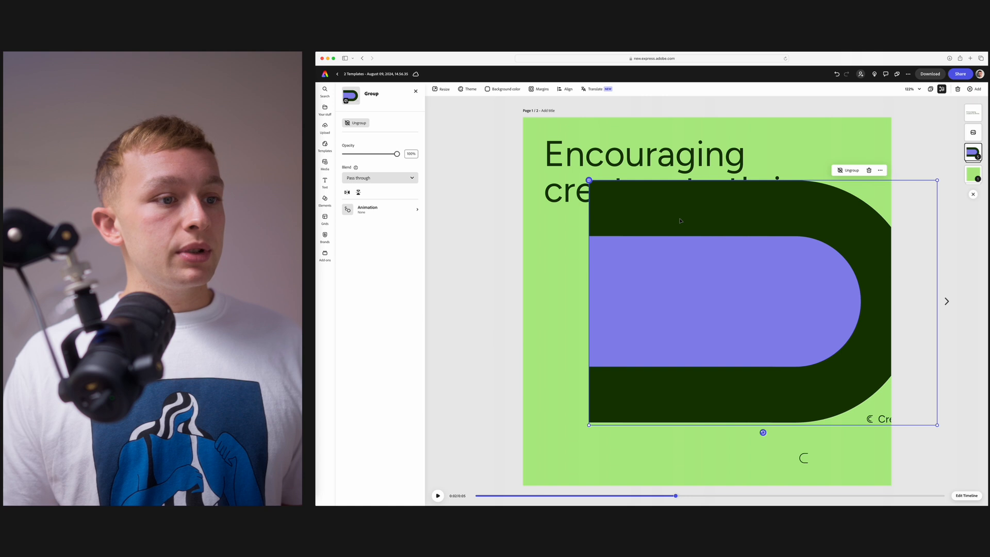
pyautogui.press('super+z')
pyautogui.click(904, 383)
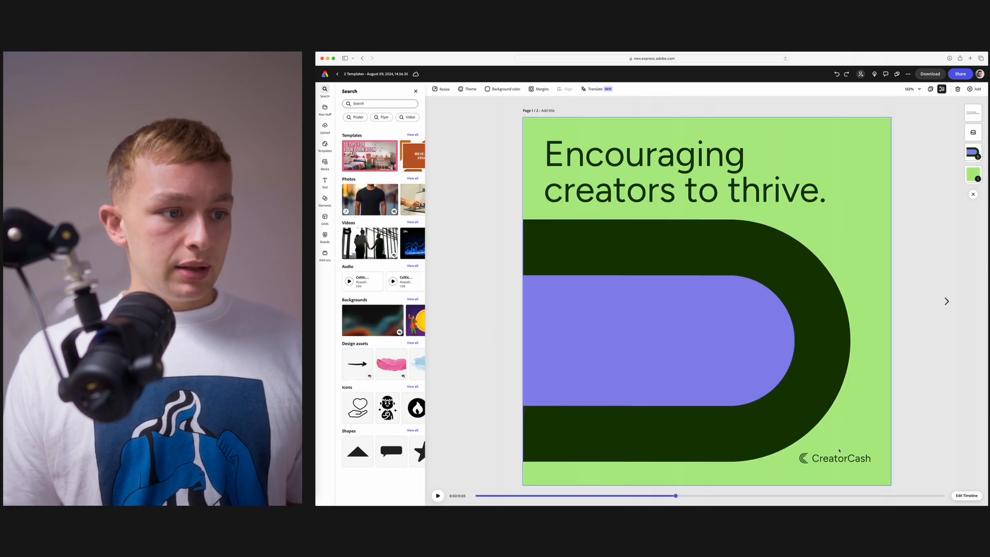
# Ungroup the dark green and purple artwork from the CreatorCash logo.
pyautogui.click(819, 460)
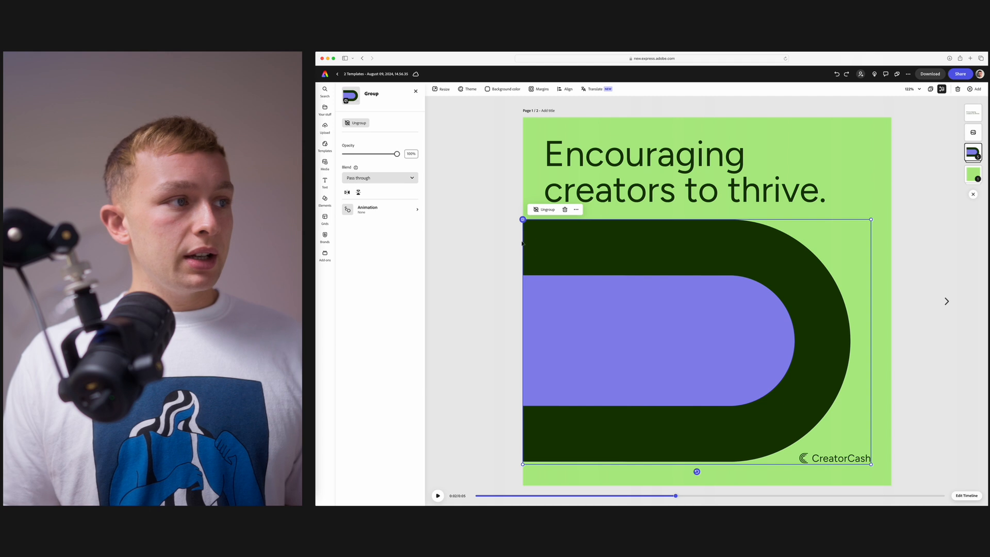
pyautogui.click(544, 209)
pyautogui.click(513, 243)
# Test moving the purple shape and the dark green shape separately, undoing each move.
pyautogui.click(709, 305)
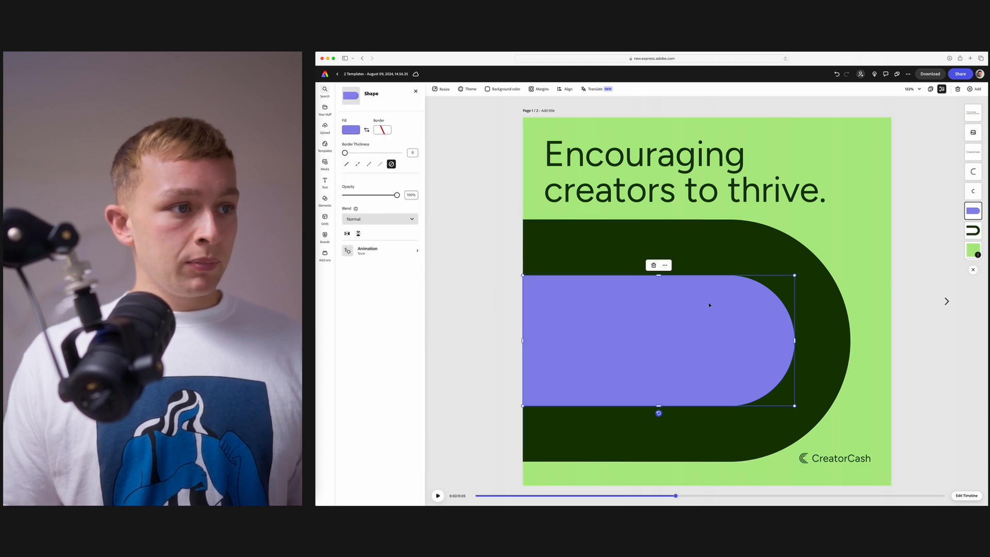
pyautogui.moveTo(763, 352); pyautogui.dragTo(650, 333)
pyautogui.hotkey('ctrl', 'z')
pyautogui.moveTo(826, 262); pyautogui.dragTo(842, 230)
pyautogui.press('super+z')
# Apply the Slide in-animation to the purple shape and preview the page from the start.
pyautogui.click(674, 314)
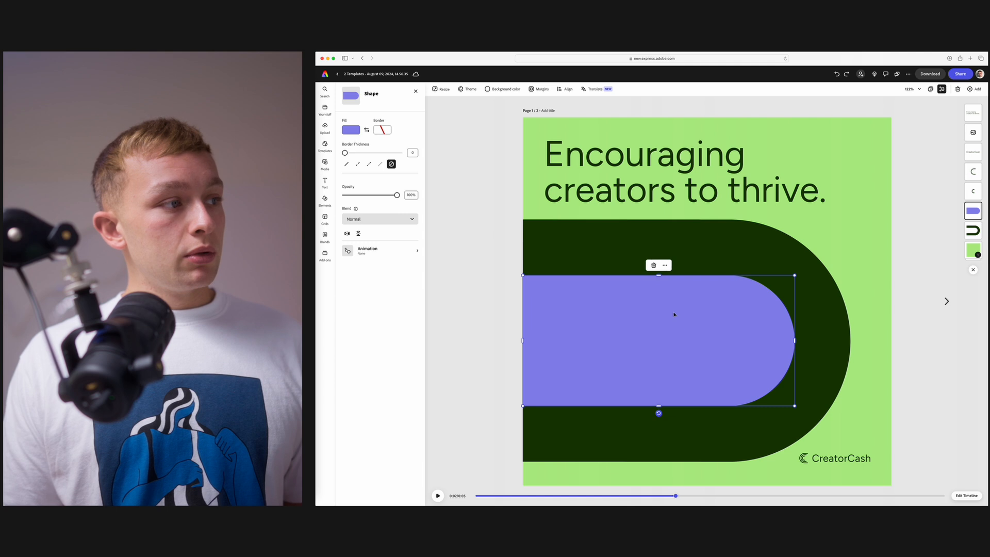
pyautogui.click(378, 250)
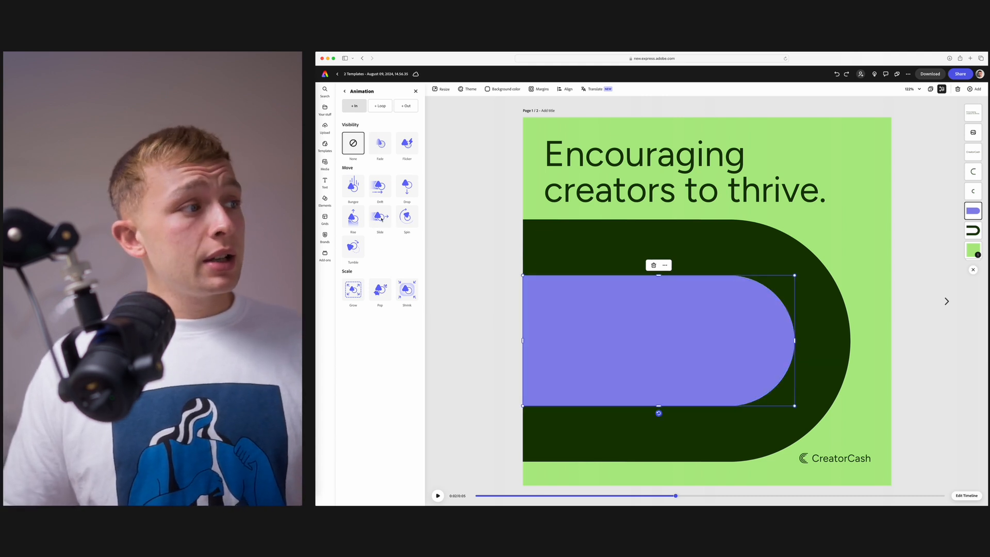
pyautogui.click(380, 217)
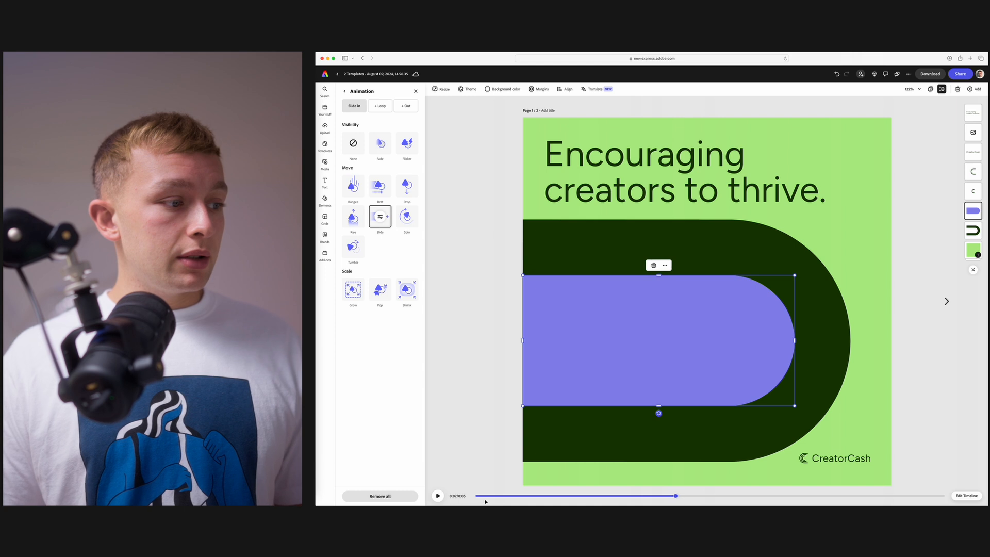
pyautogui.click(479, 497)
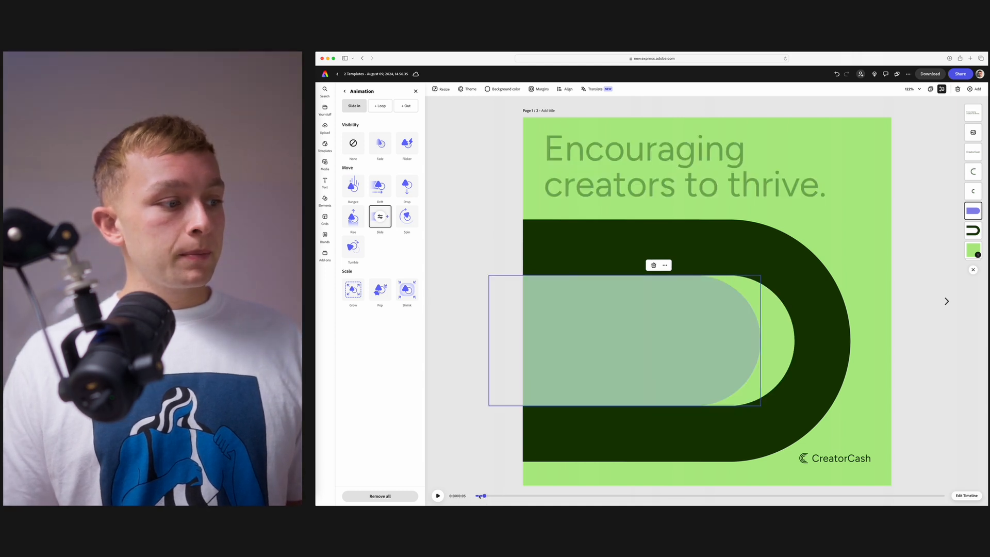
pyautogui.moveTo(479, 496); pyautogui.dragTo(475, 496)
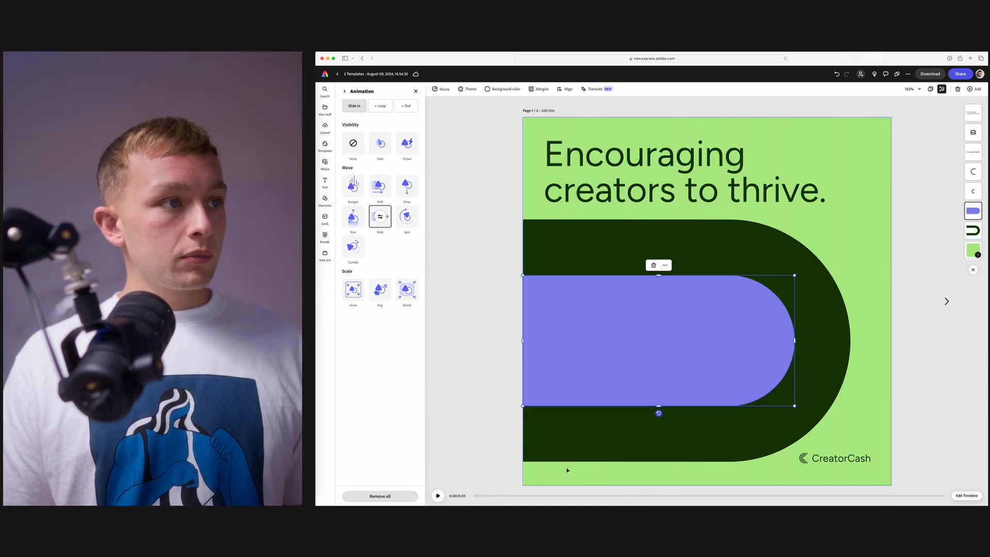
pyautogui.click(439, 497)
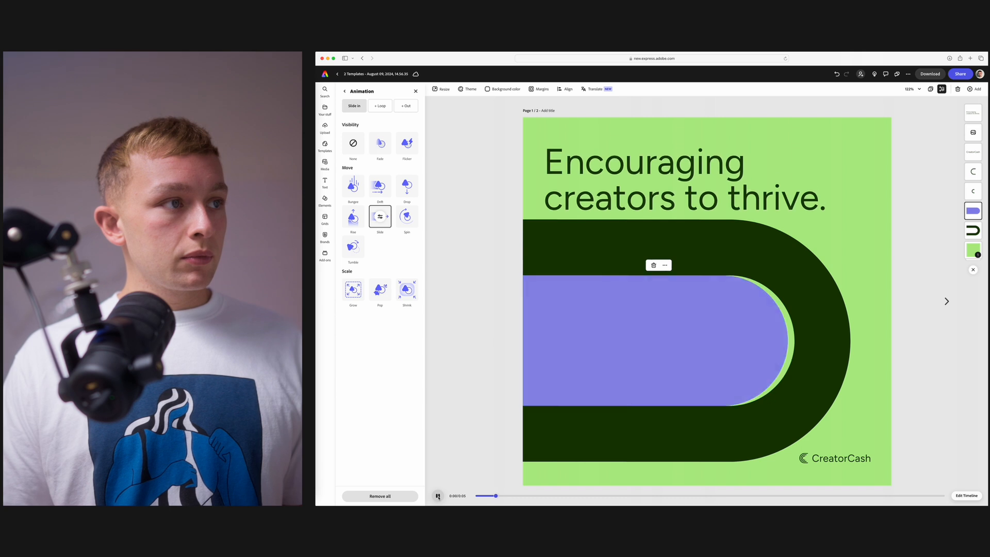
pyautogui.click(438, 496)
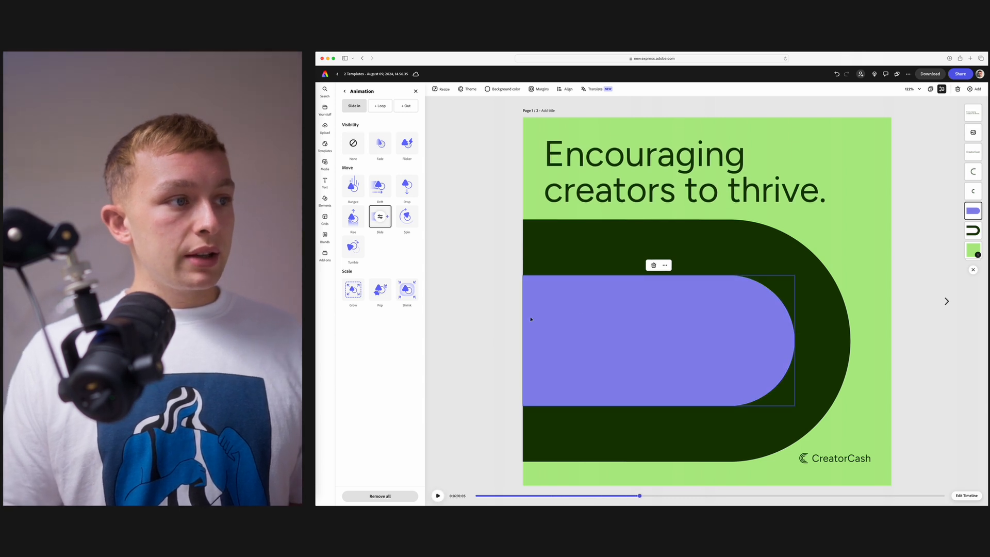
# Compare the settings of the purple shape's Slide animation with those of the heading's Bungee animation.
pyautogui.click(380, 216)
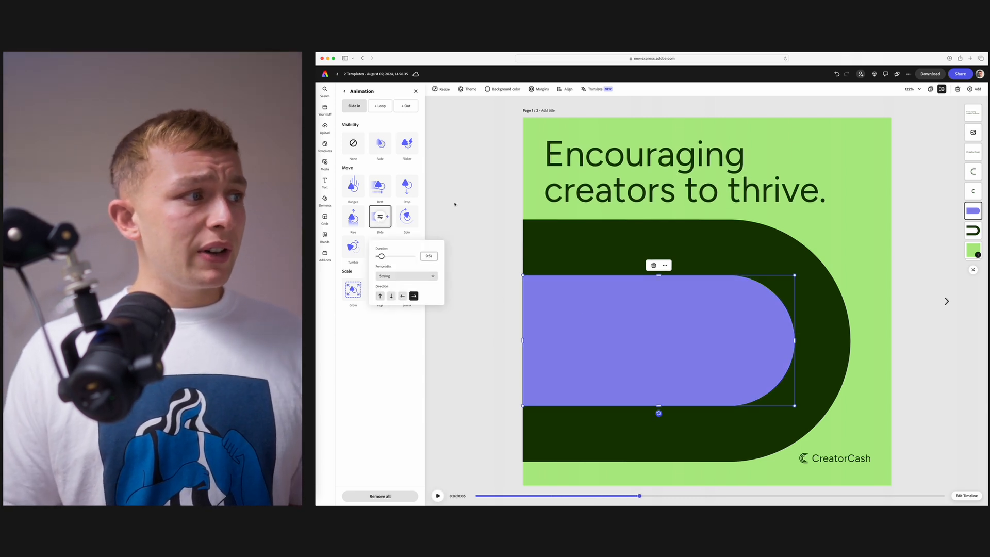
pyautogui.click(609, 153)
pyautogui.click(371, 396)
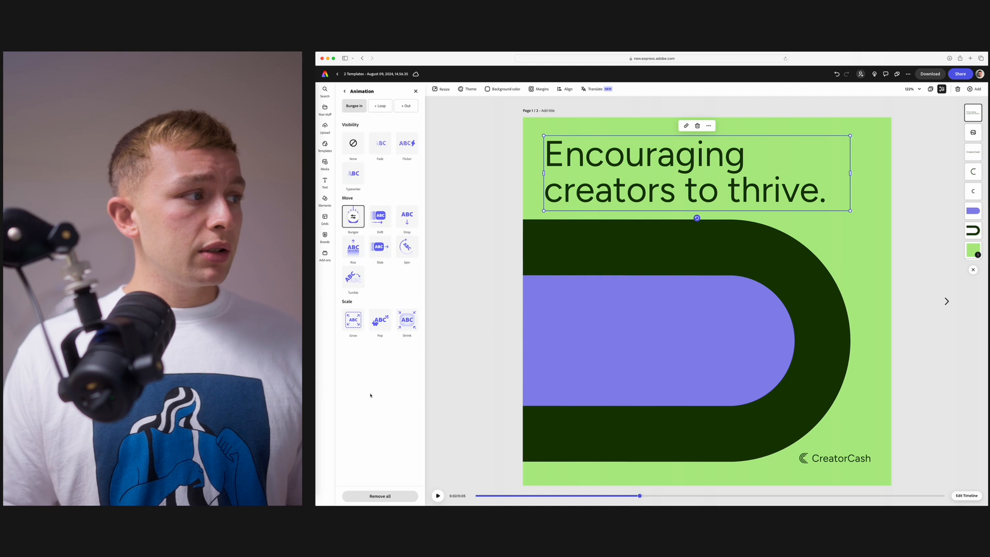
pyautogui.click(353, 216)
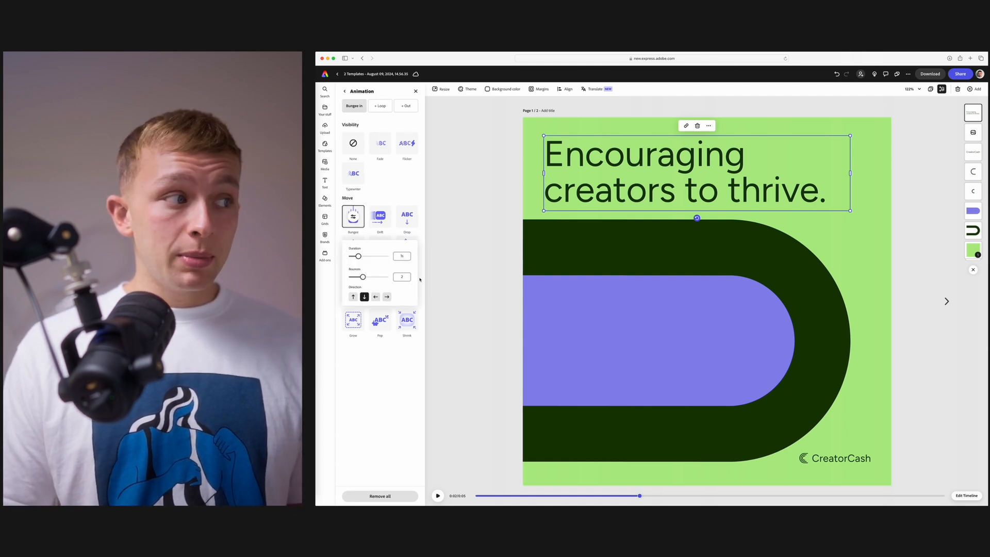
# Set the duration of the purple shape's Slide animation to 1 second and replay the page from the start.
pyautogui.click(583, 316)
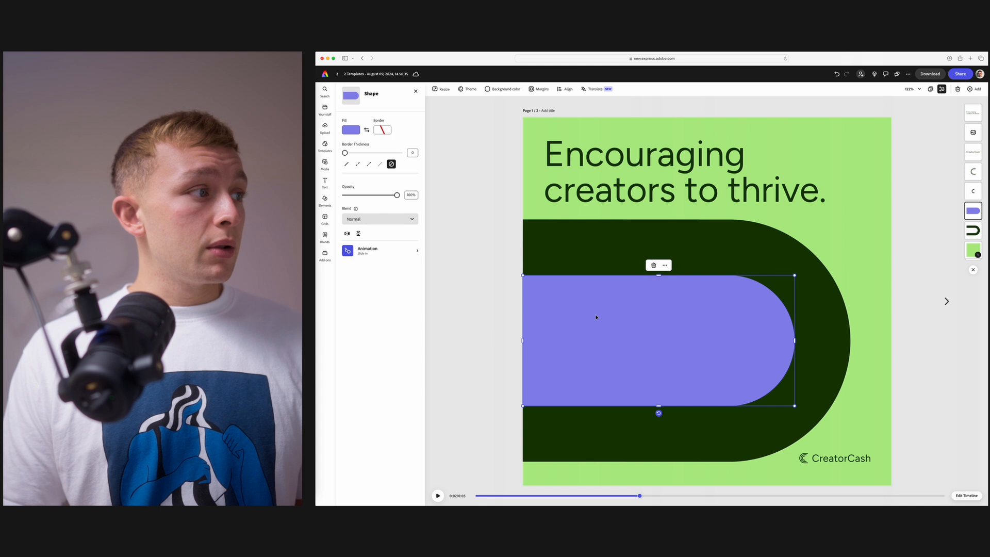
pyautogui.click(381, 251)
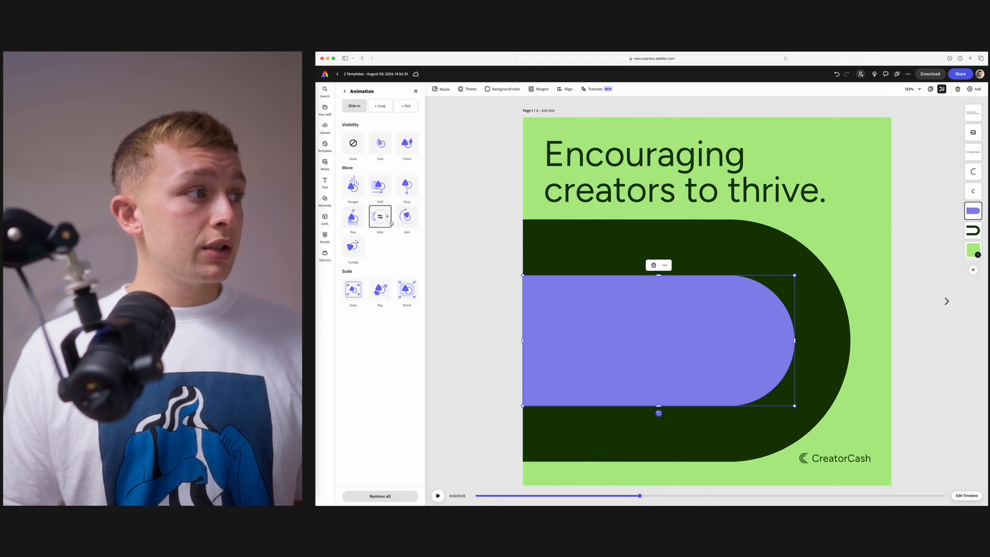
pyautogui.click(380, 216)
pyautogui.click(432, 256)
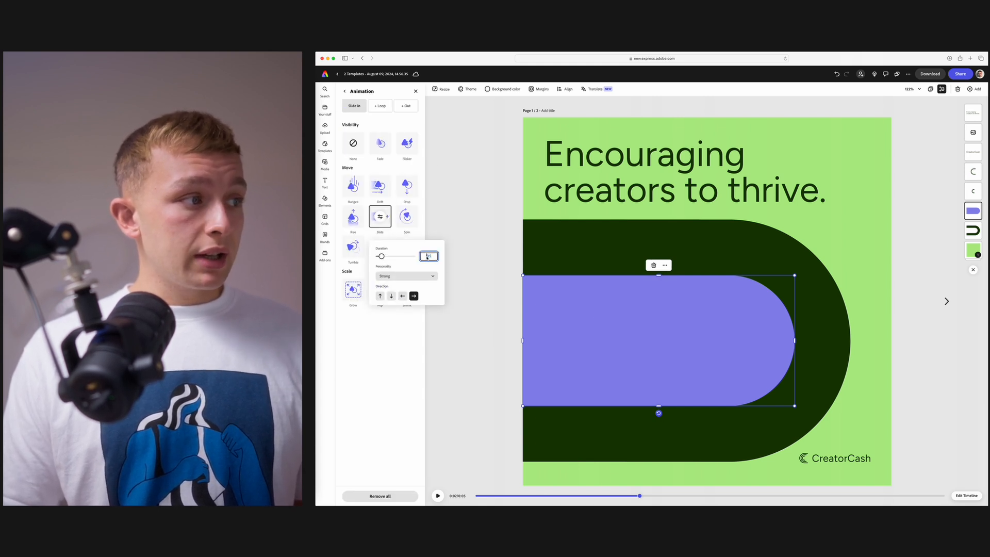
pyautogui.press('Return')
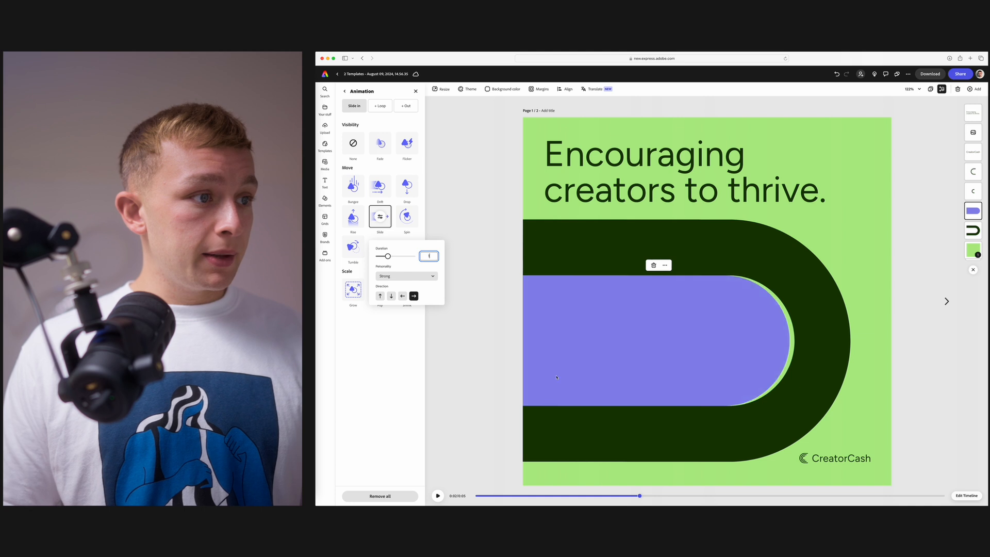
pyautogui.click(467, 382)
pyautogui.click(476, 496)
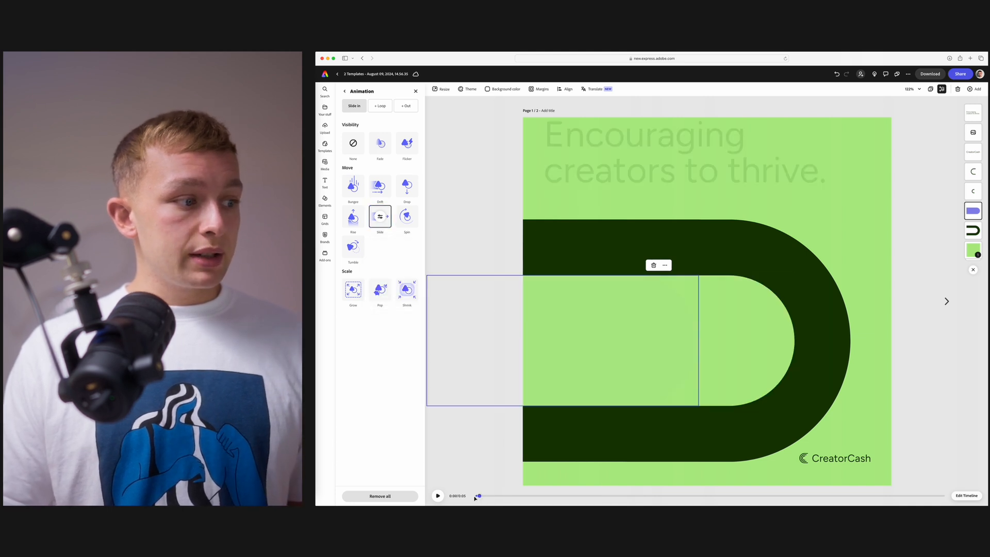
pyautogui.moveTo(479, 497); pyautogui.dragTo(464, 497)
pyautogui.click(438, 496)
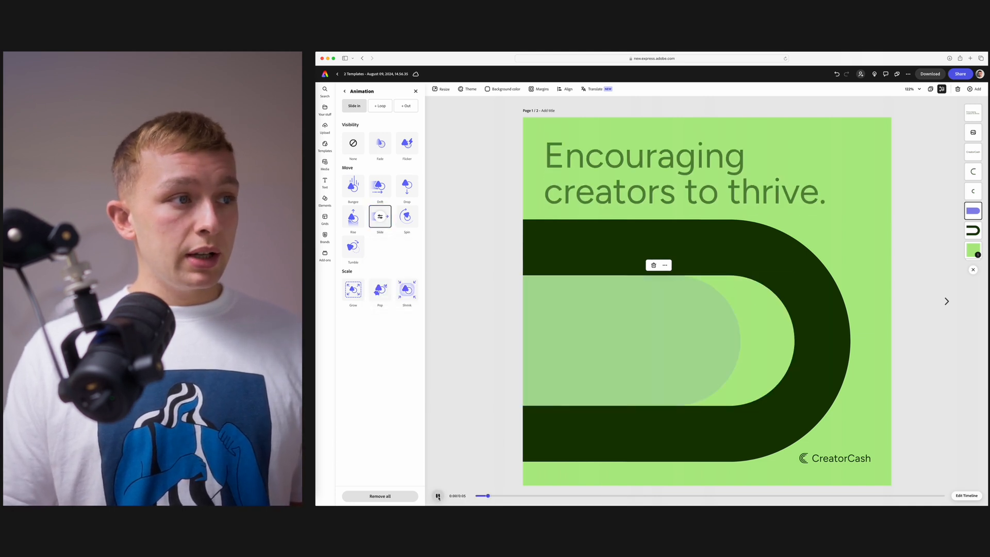
# Group the CreatorCash logo icon shapes with the CreatorCash wordmark.
pyautogui.click(480, 380)
pyautogui.click(826, 458)
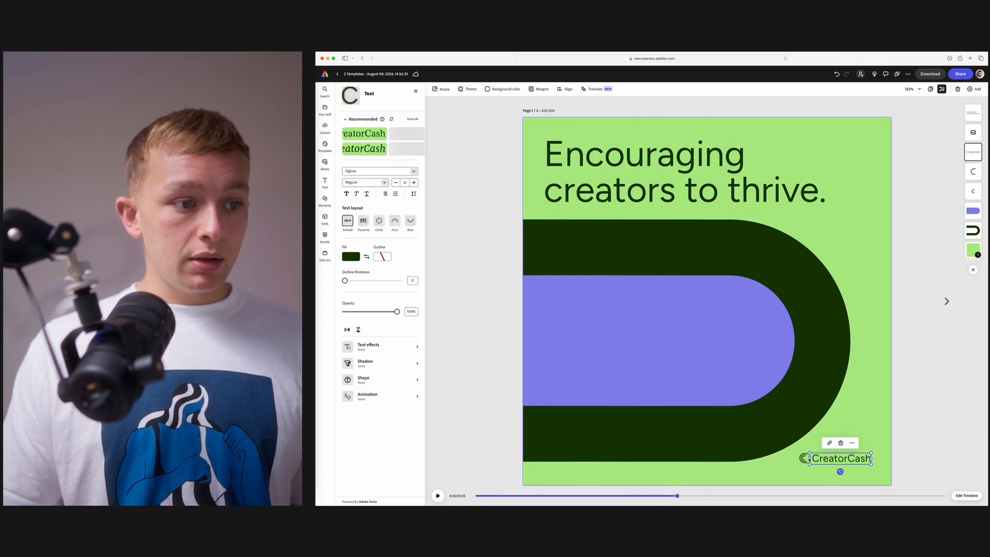
pyautogui.scroll(10, 826, 458)
pyautogui.scroll(-2, 809, 460)
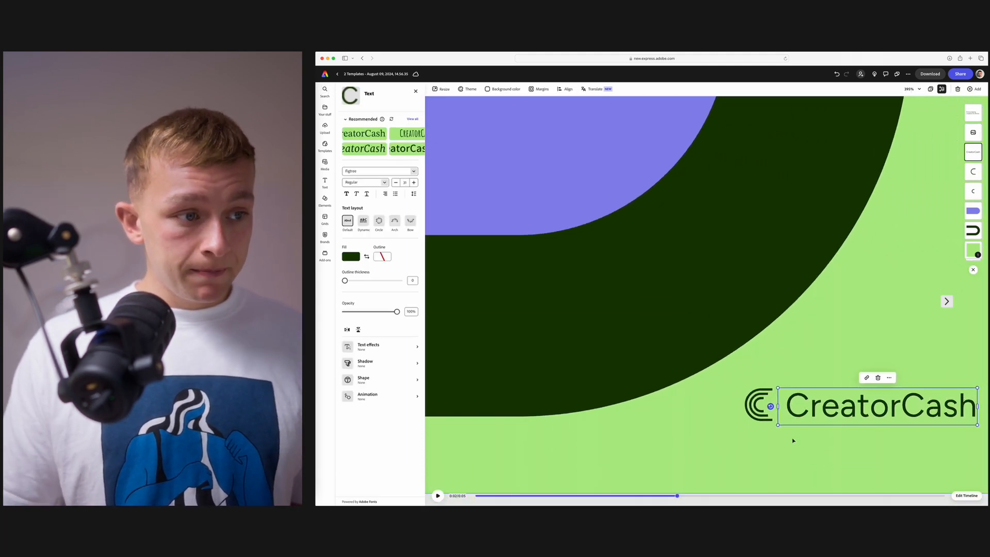
pyautogui.click(760, 408)
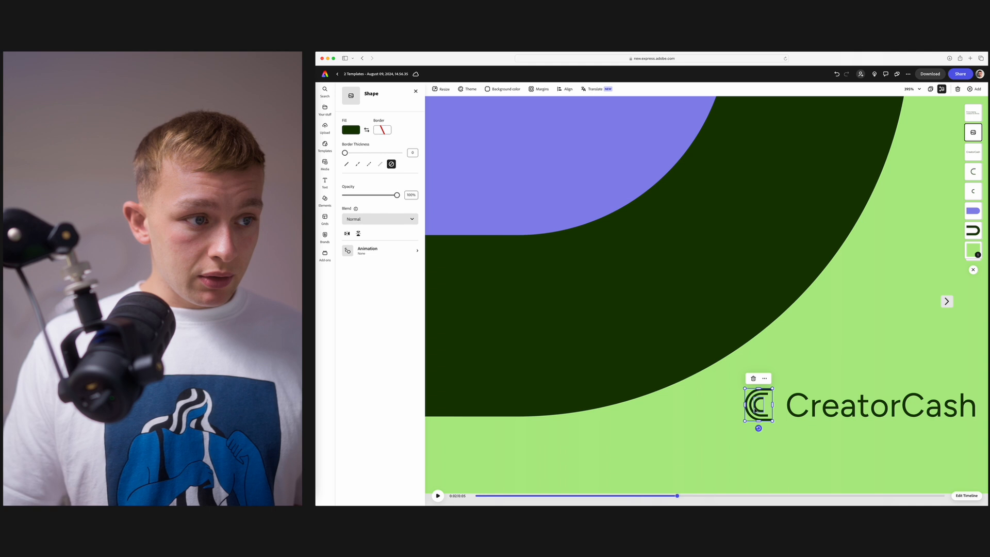
pyautogui.keyDown('shift'); pyautogui.click(757, 409); pyautogui.keyUp('shift')
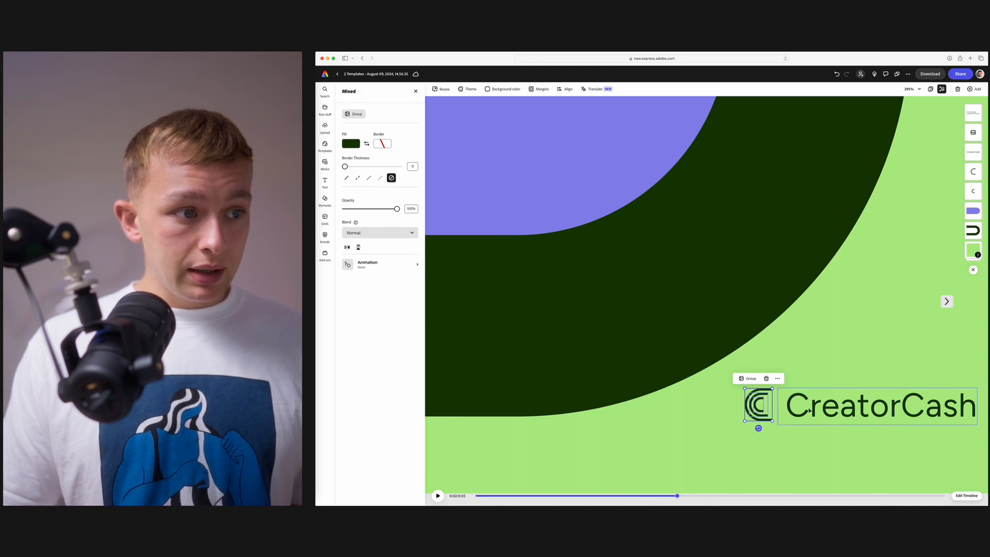
pyautogui.keyDown('shift'); pyautogui.click(877, 407); pyautogui.keyUp('shift')
pyautogui.click(851, 378)
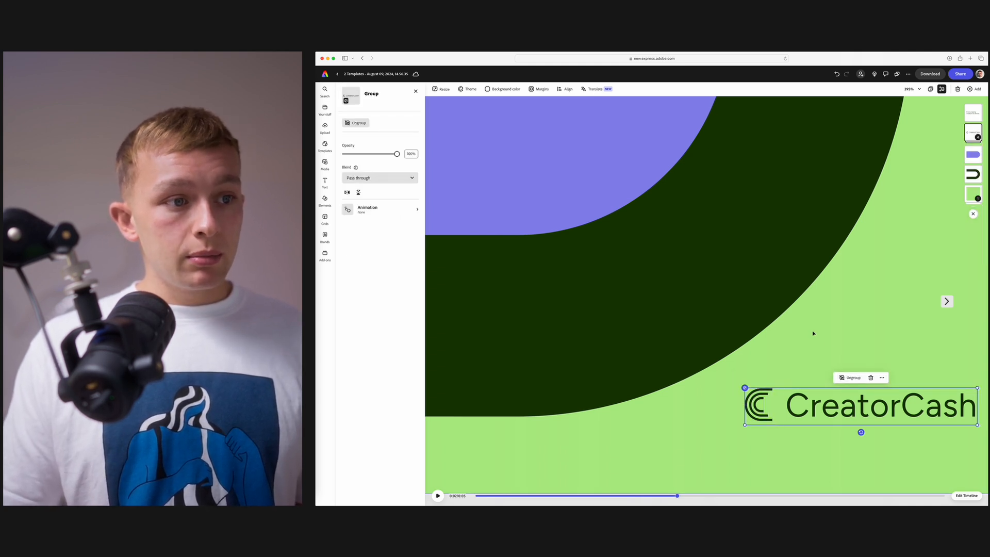
# Apply the Pop in-animation to the logo group with a 1-second duration, Strong personality and an intensity of 10.
pyautogui.scroll(-10, 820, 335)
pyautogui.click(857, 343)
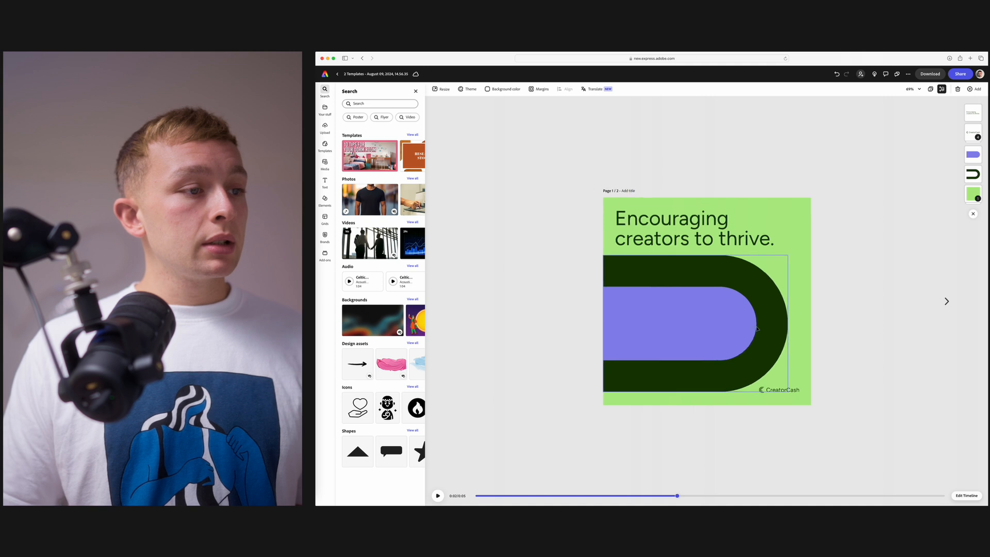
pyautogui.scroll(5, 752, 332)
pyautogui.click(824, 440)
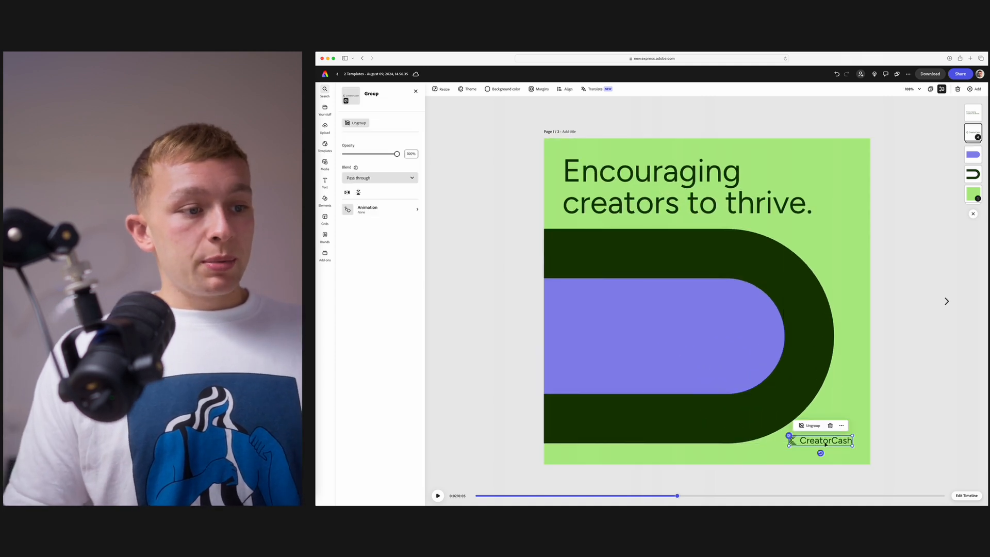
pyautogui.click(377, 207)
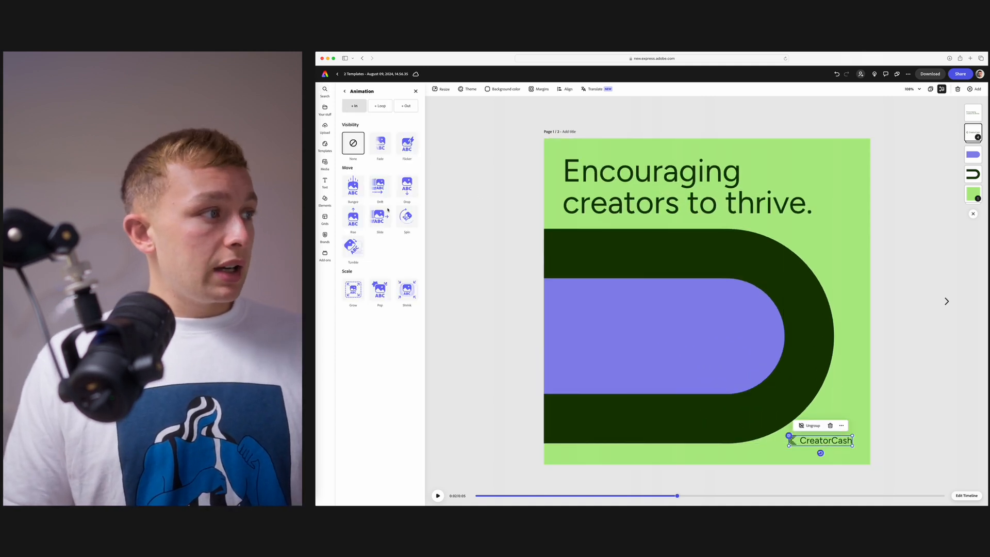
pyautogui.click(380, 292)
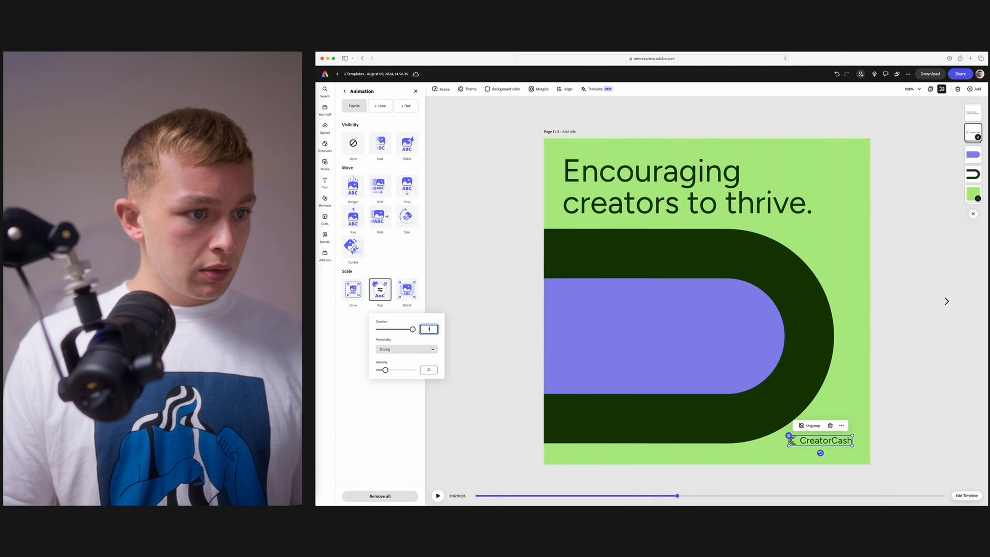
pyautogui.click(430, 371)
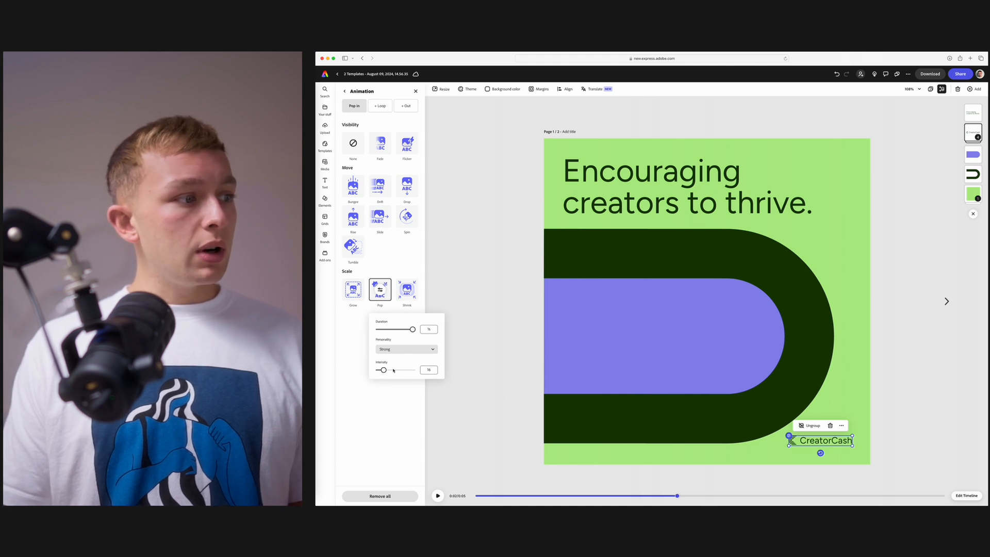
pyautogui.click(429, 370)
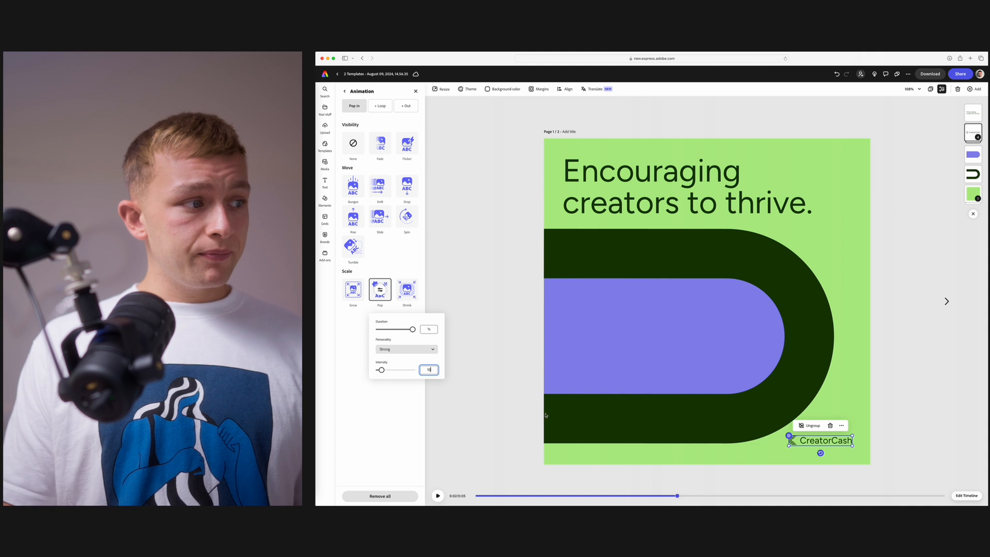
# Preview the logo's Pop animation by scrubbing through the page and playing it from the start.
pyautogui.click(502, 487)
pyautogui.click(484, 496)
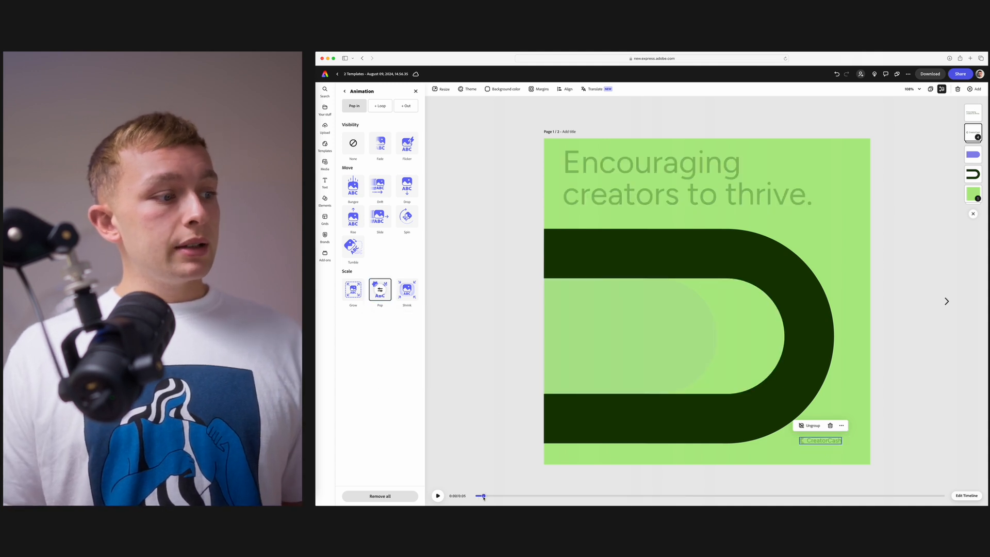
pyautogui.moveTo(483, 496); pyautogui.dragTo(462, 498)
pyautogui.click(438, 496)
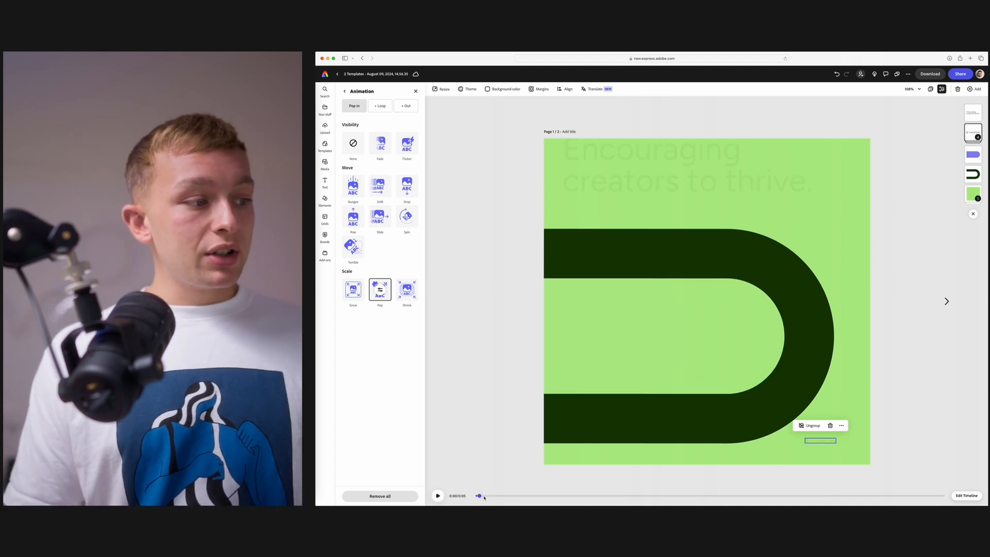
pyautogui.click(767, 495)
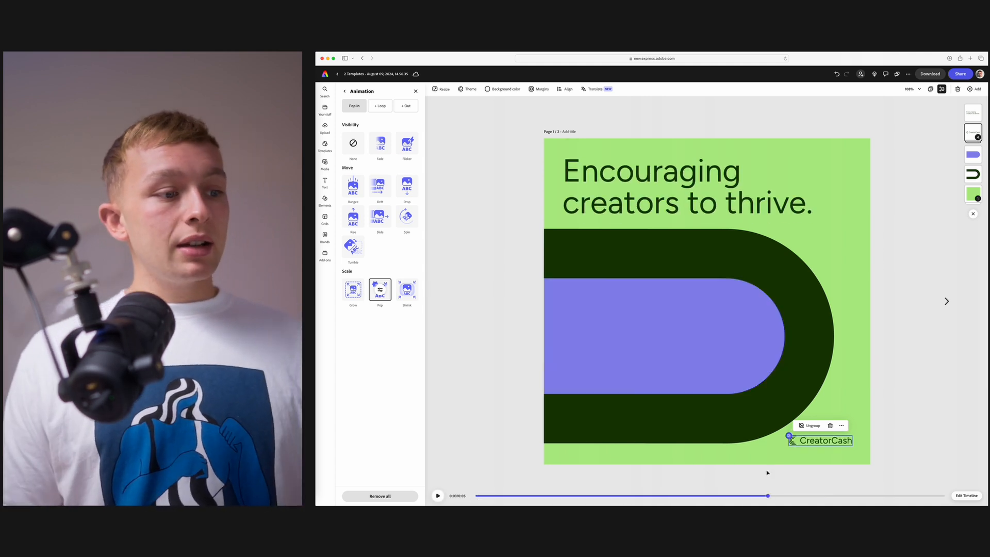
pyautogui.click(933, 495)
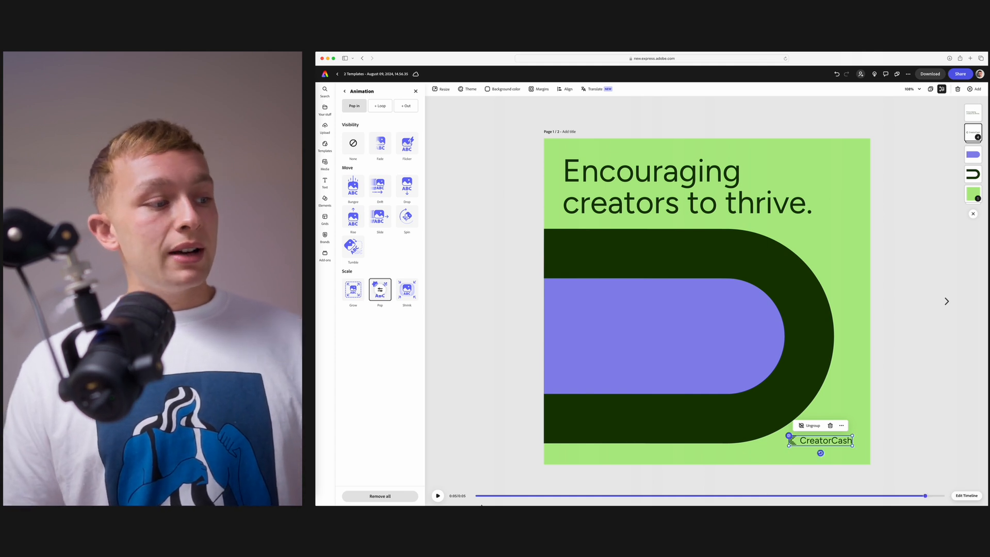
pyautogui.click(506, 489)
pyautogui.click(477, 495)
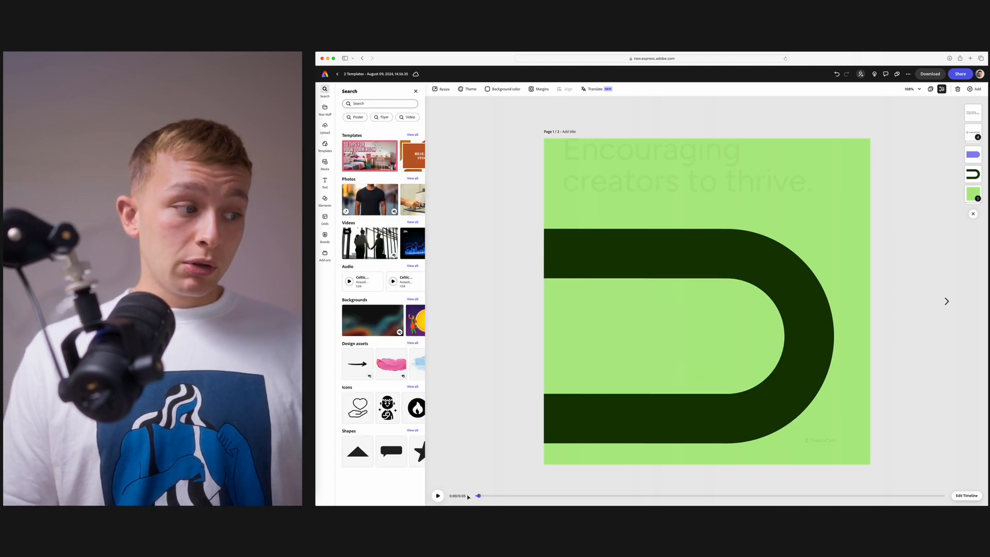
pyautogui.click(438, 495)
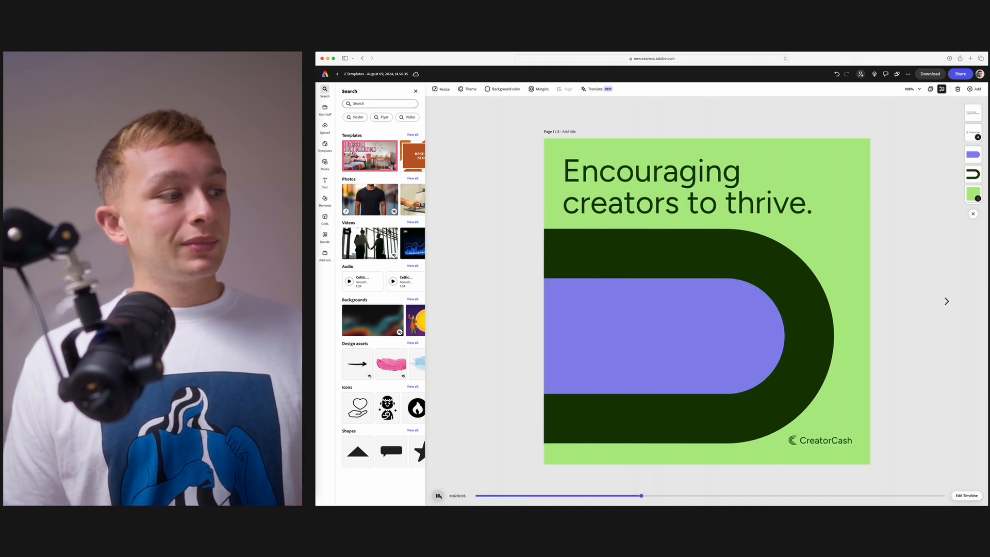
pyautogui.click(437, 496)
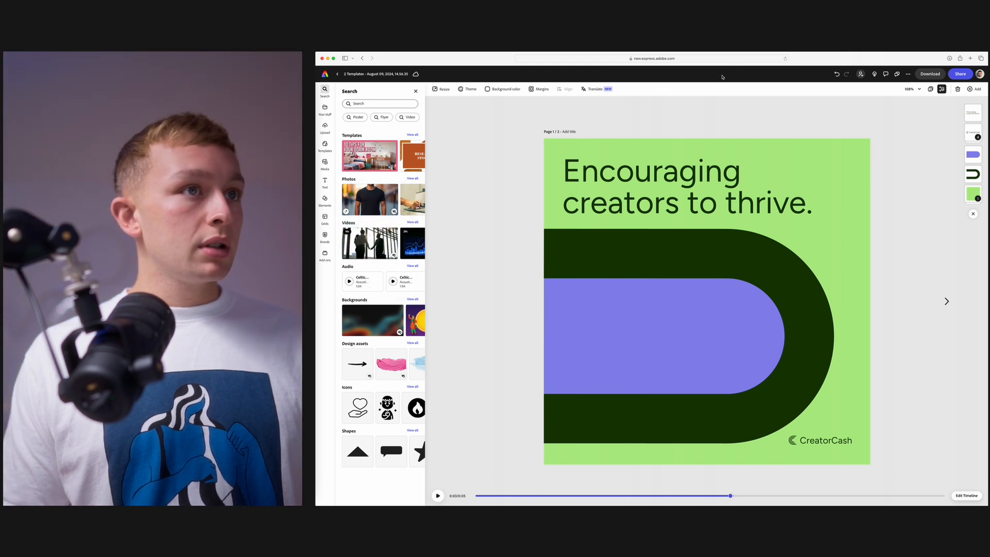
# Start scheduling the design as a social media post and show the available channels.
pyautogui.click(961, 73)
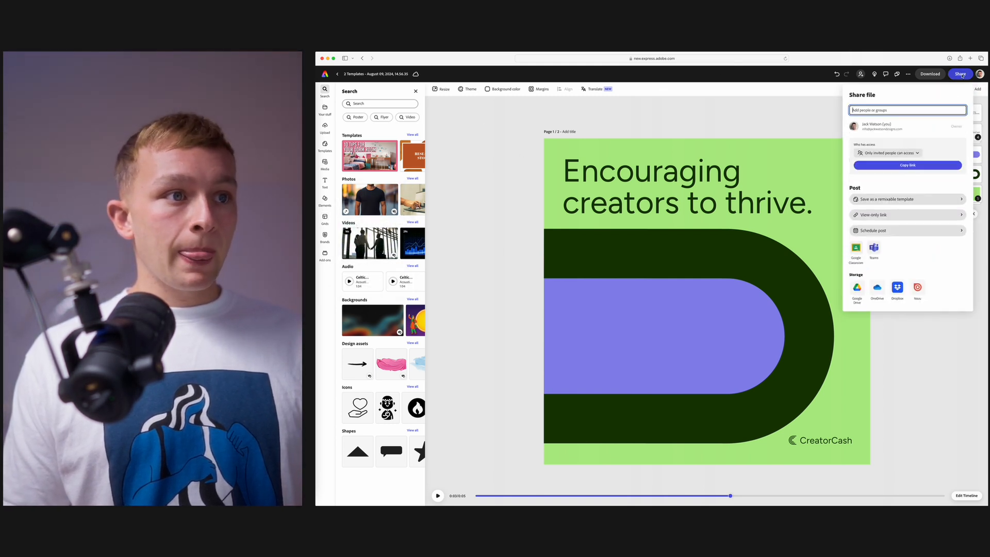
pyautogui.click(882, 231)
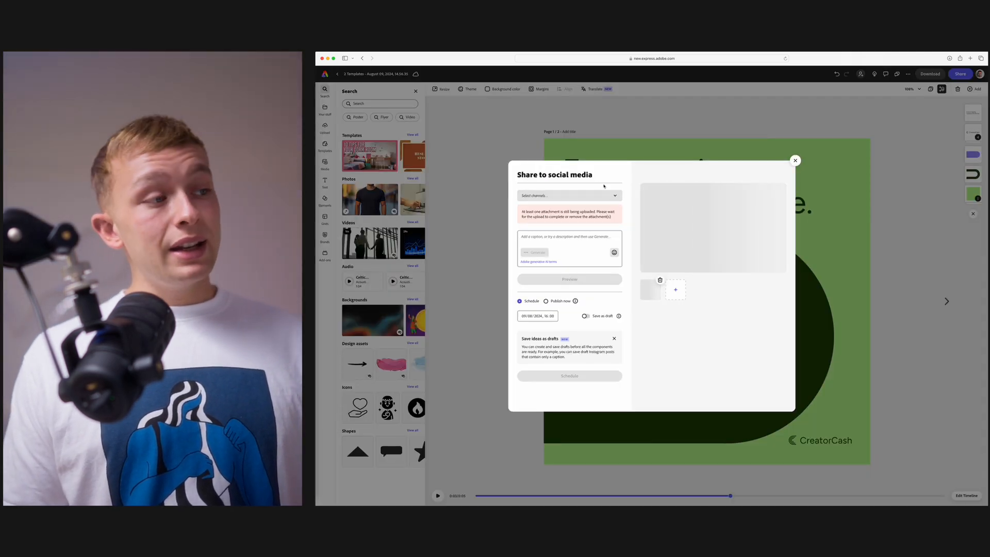
pyautogui.click(615, 196)
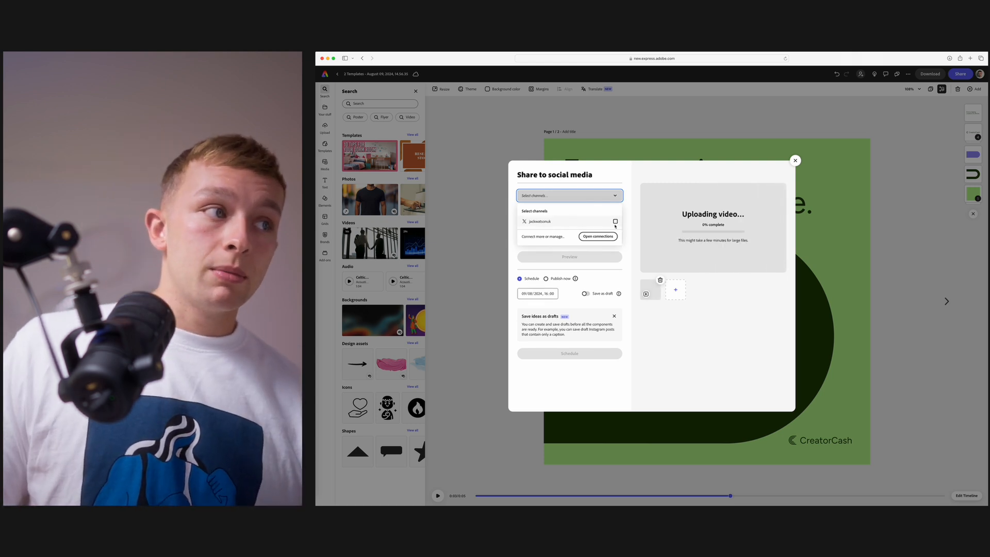
# Open the social media connections and look through the supported networks and their connection status.
pyautogui.click(598, 236)
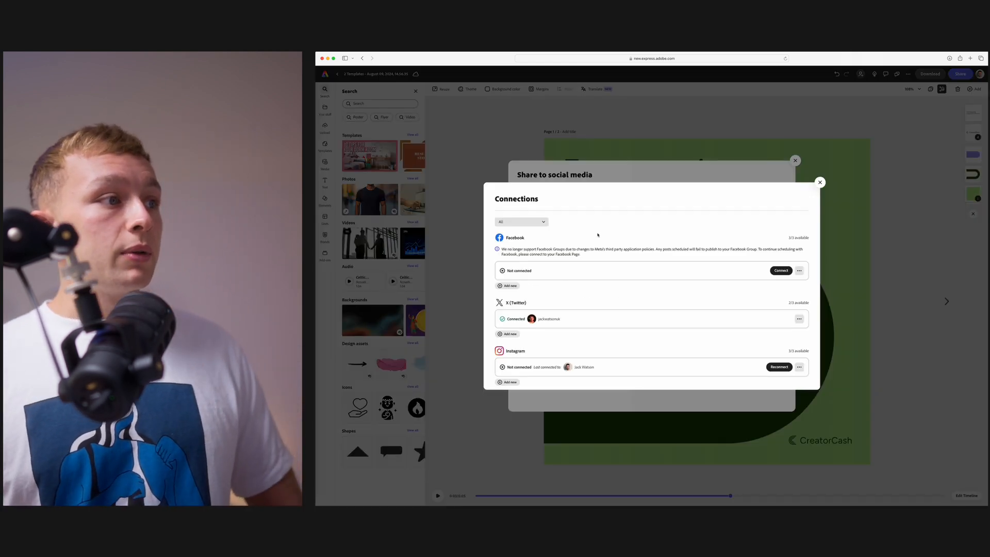
pyautogui.scroll(-3, 680, 253)
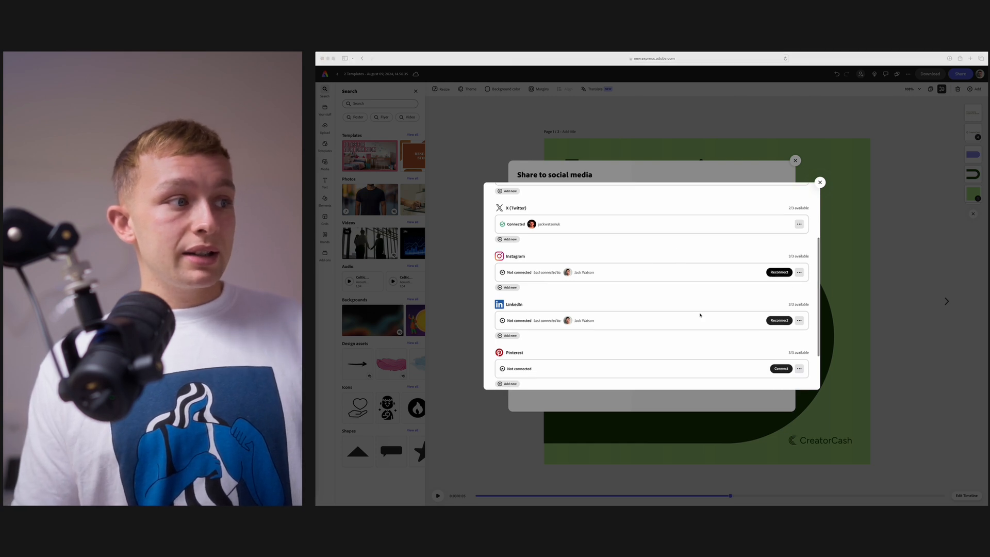
pyautogui.scroll(-2, 695, 298)
pyautogui.scroll(-1, 698, 298)
pyautogui.scroll(5, 691, 291)
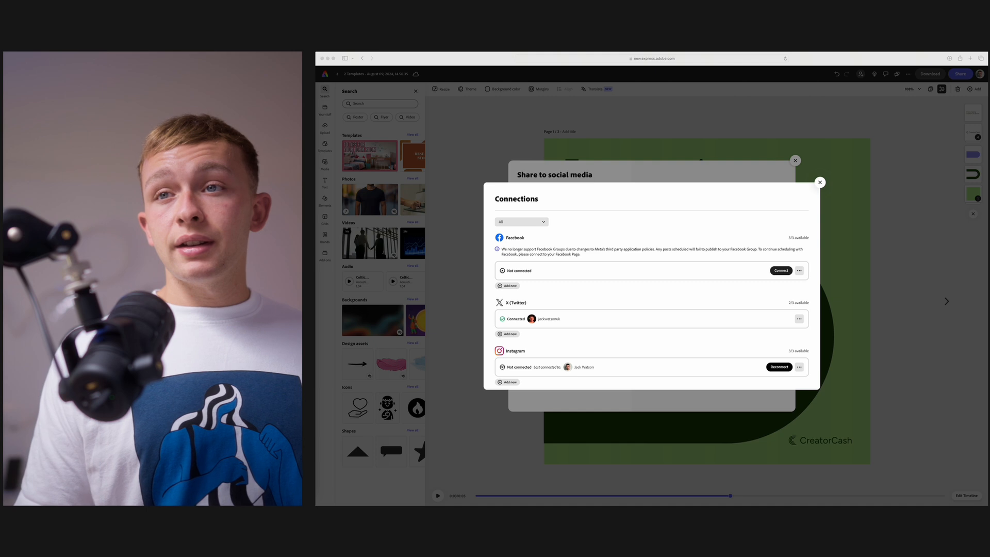
# Reconnect the Instagram profile via Facebook using the preselected page and return to the post settings.
pyautogui.moveTo(578, 164); pyautogui.dragTo(755, 179)
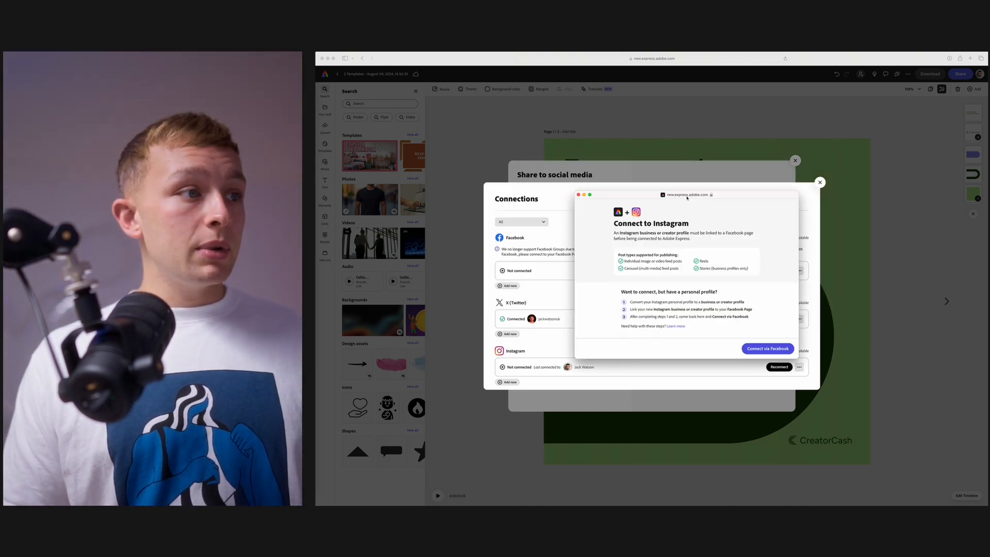
pyautogui.click(835, 334)
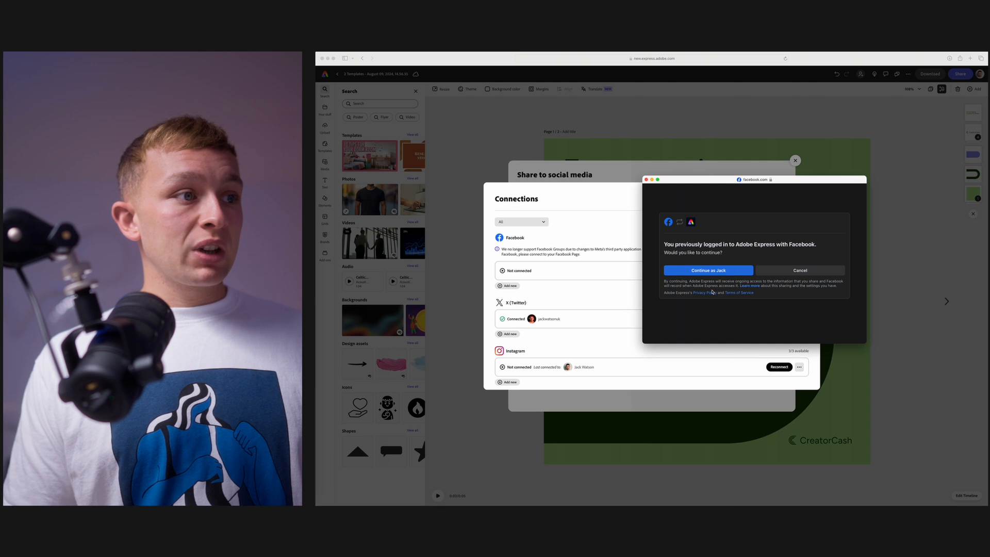
pyautogui.click(711, 270)
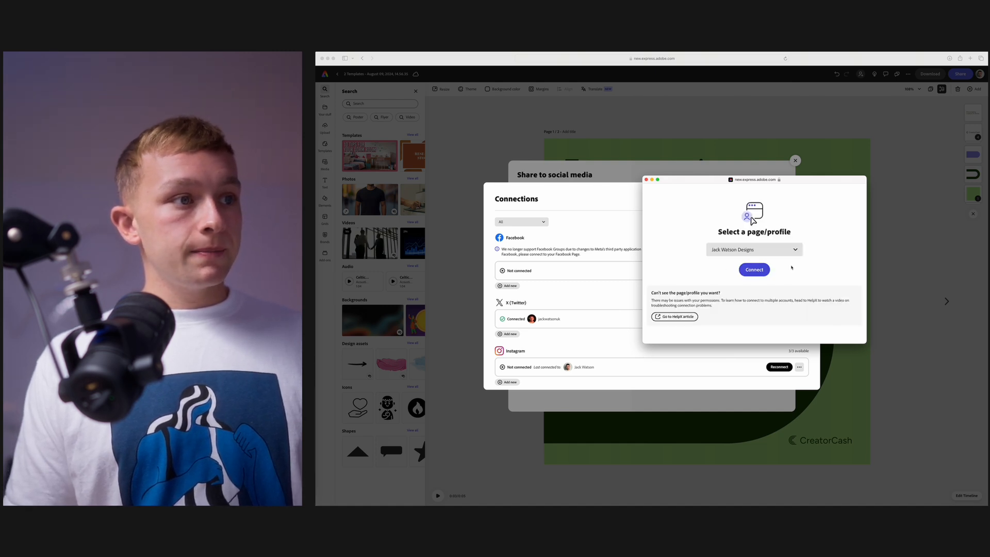
pyautogui.click(754, 270)
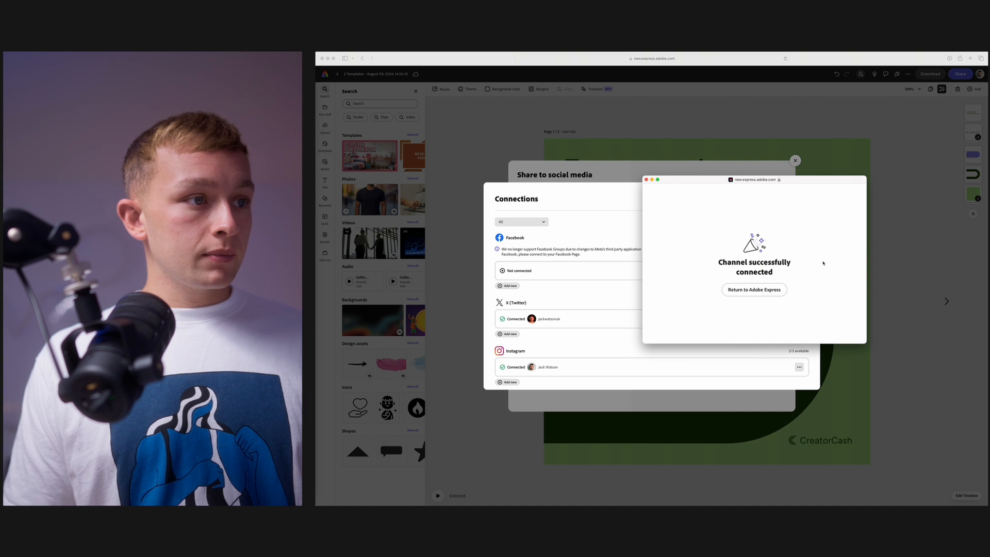
pyautogui.click(754, 289)
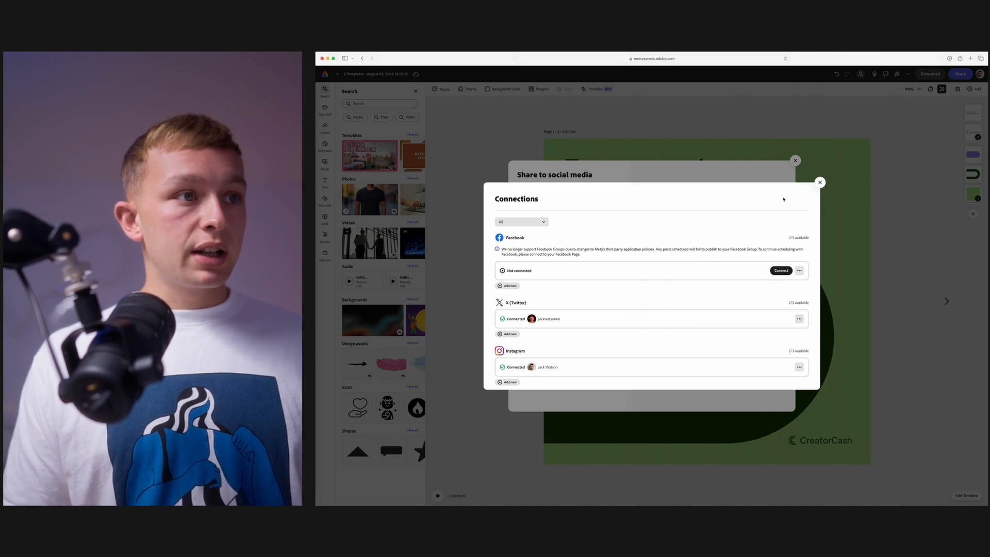
pyautogui.click(820, 183)
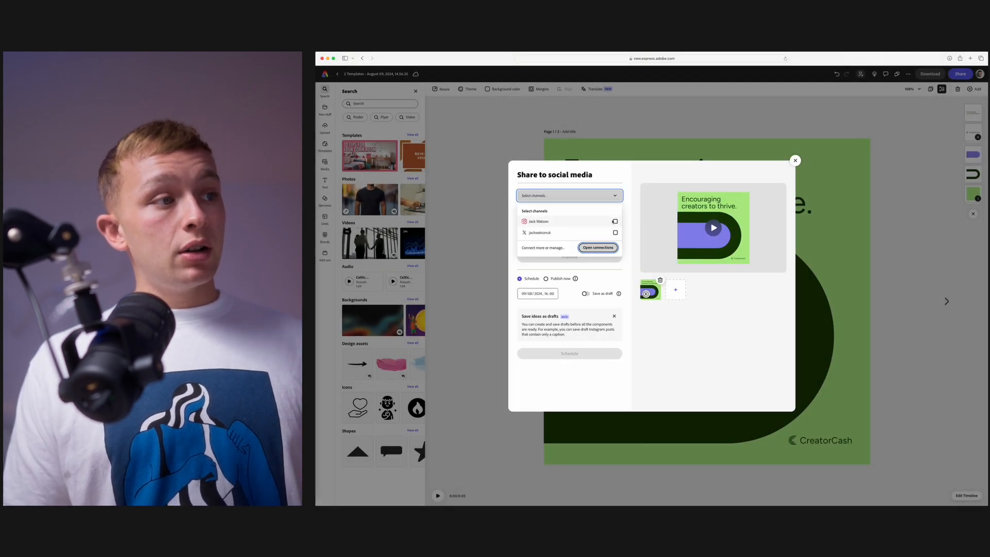
# Select both the Instagram and X accounts as channels for the post.
pyautogui.click(615, 222)
pyautogui.click(615, 233)
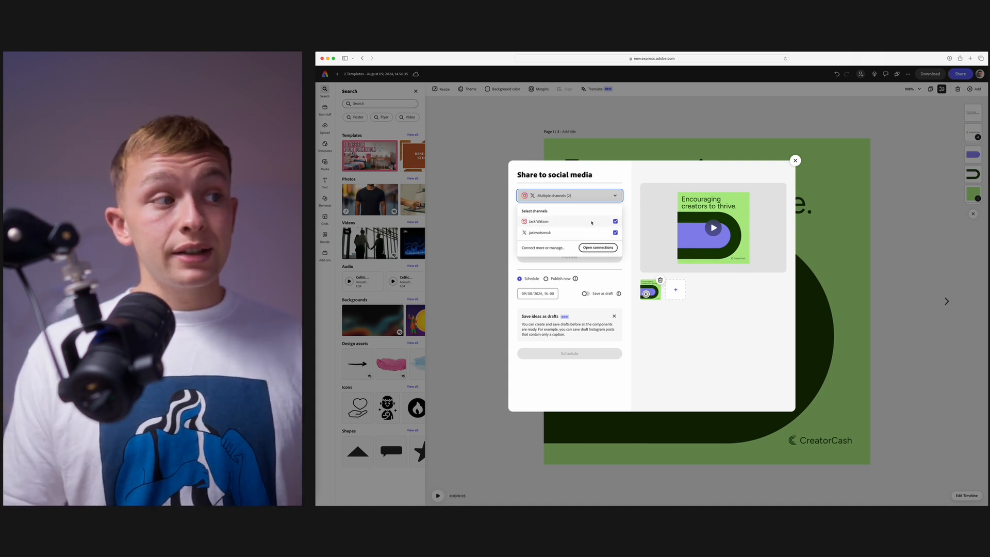
pyautogui.click(706, 348)
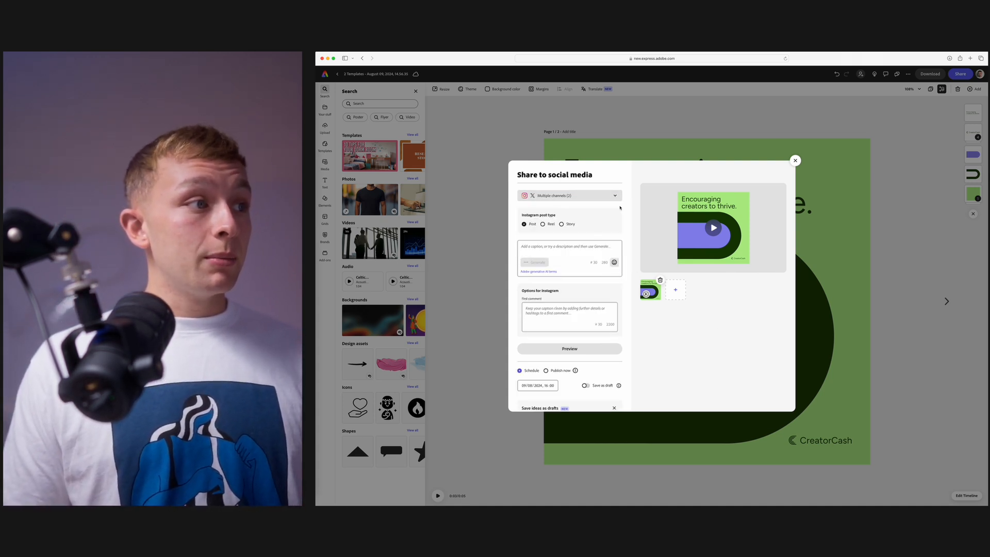
# Enter the caption "Get in touch today!" for the social media post.
pyautogui.click(559, 246)
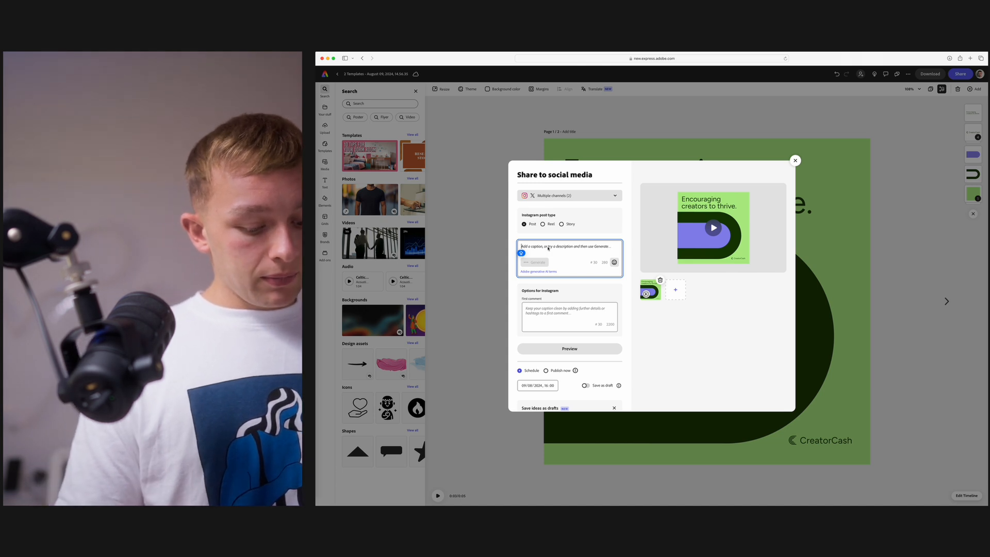
pyautogui.write('Get in')
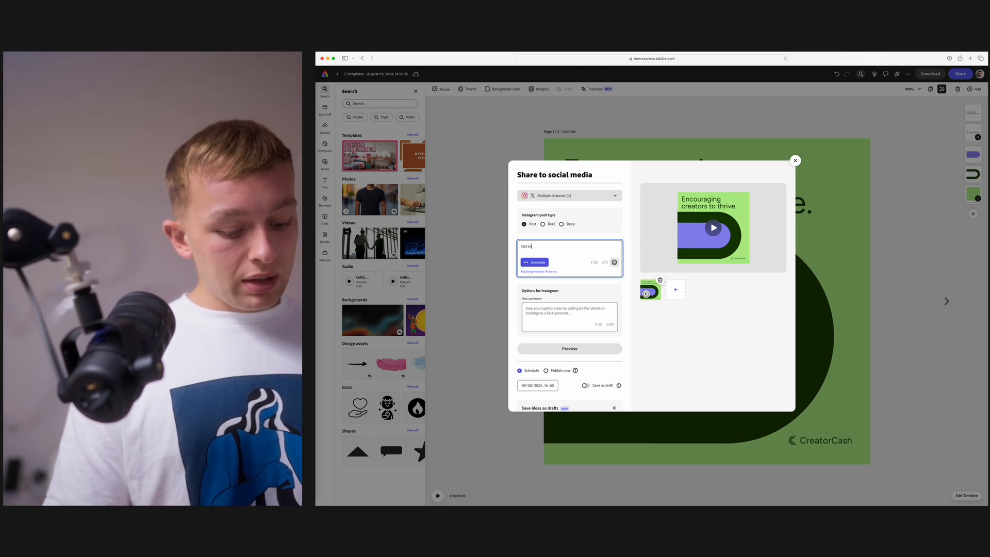
pyautogui.write(' touch today!')
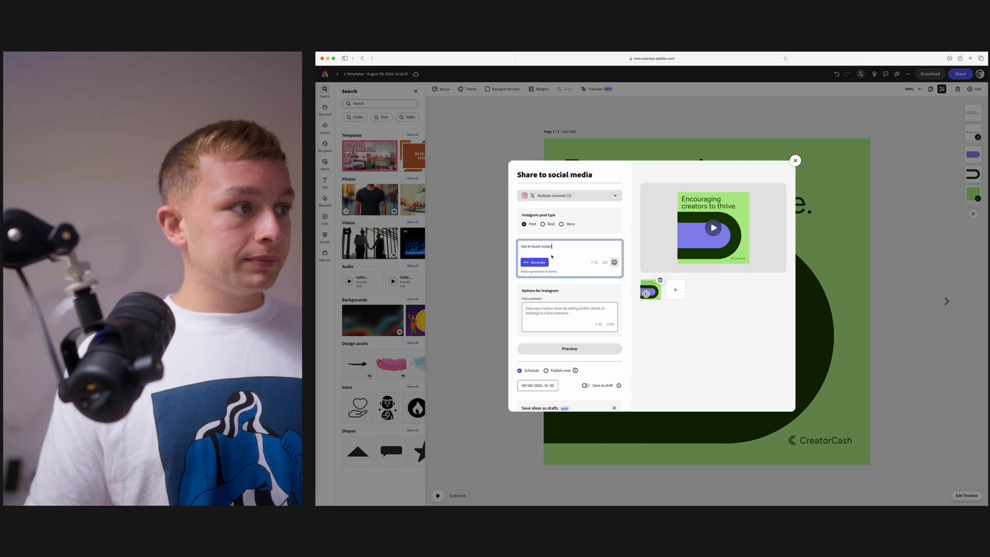
# Copy the caption "Get in touch today!" into the first comment of the Instagram options.
pyautogui.click(559, 313)
pyautogui.click(522, 247)
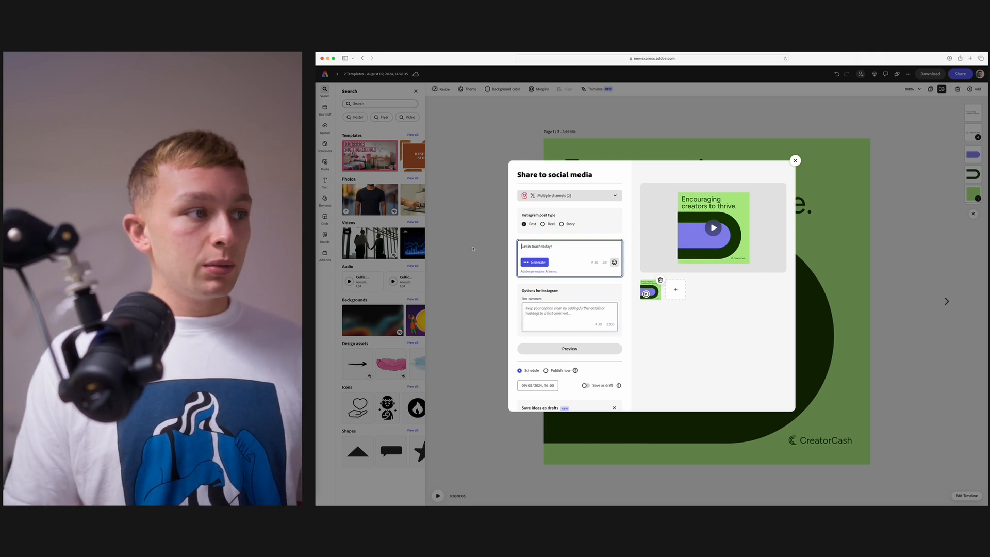
pyautogui.moveTo(499, 248); pyautogui.dragTo(557, 252)
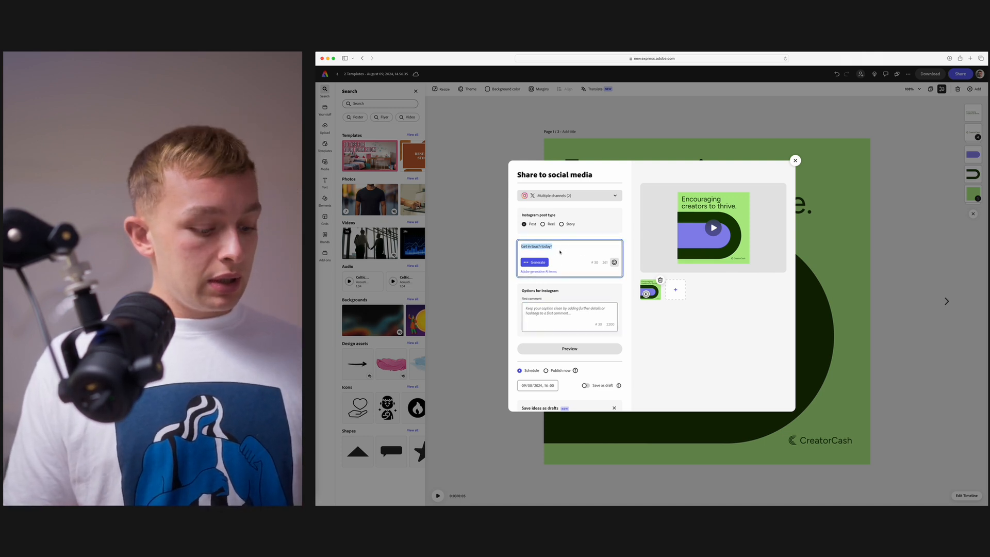
pyautogui.hotkey('ctrl', 'c')
pyautogui.click(555, 309)
pyautogui.hotkey('ctrl', 'v')
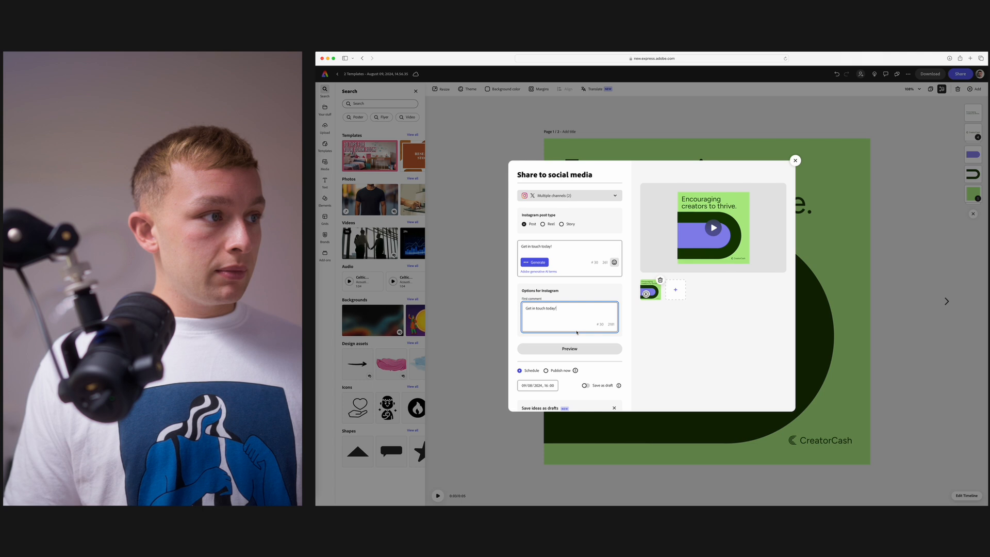
pyautogui.click(569, 256)
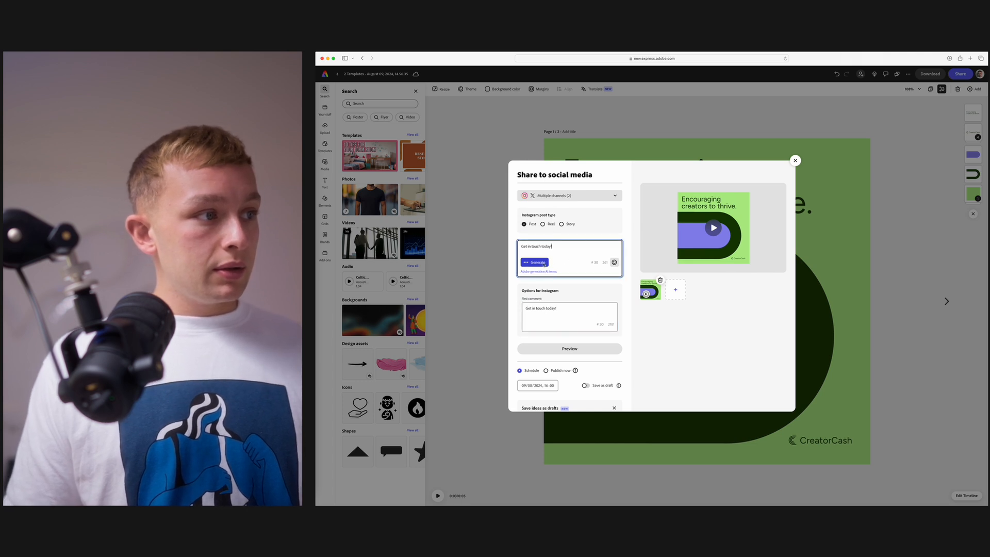
pyautogui.click(601, 316)
# Set the publishing date to 31 October 2024 and schedule the post for both channels.
pyautogui.scroll(-2, 602, 316)
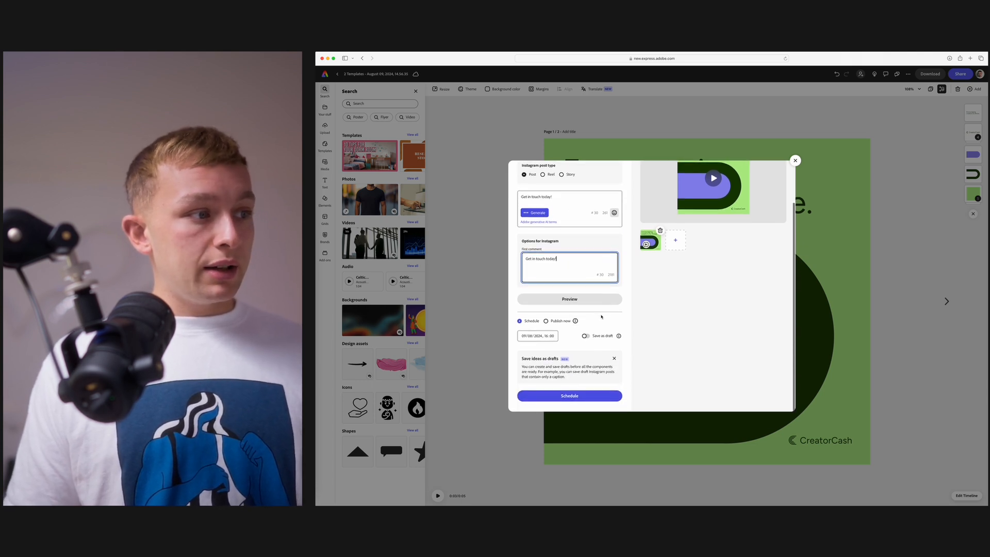
pyautogui.click(538, 335)
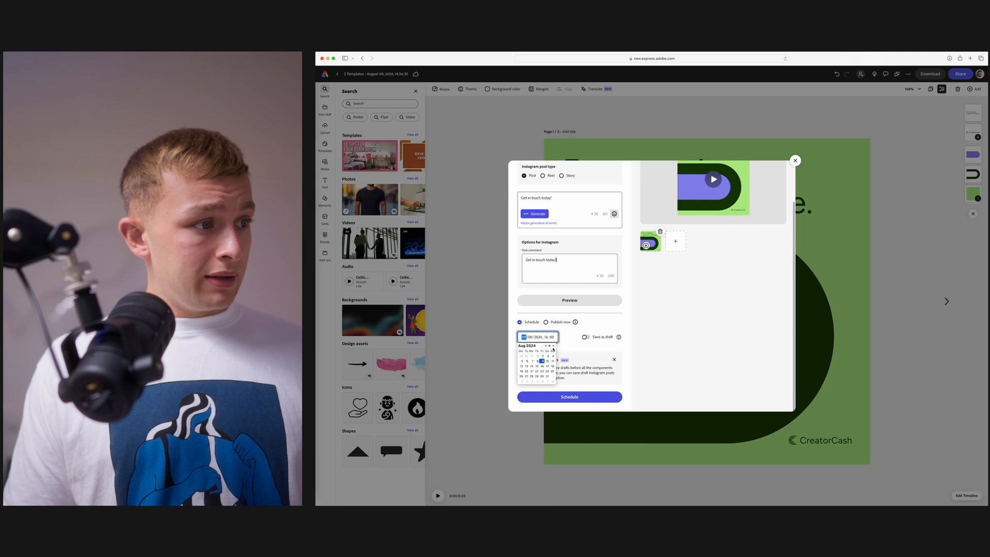
pyautogui.click(553, 346)
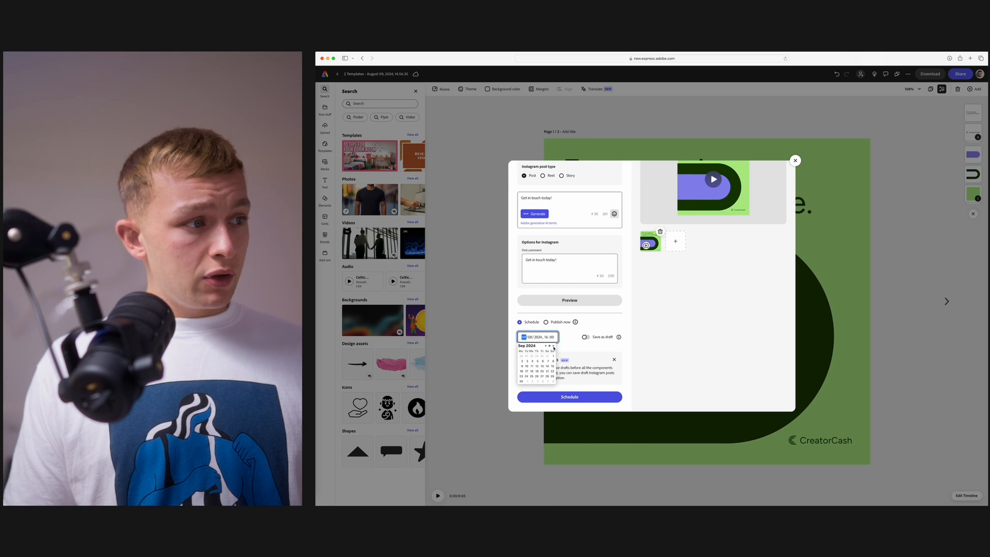
pyautogui.click(542, 372)
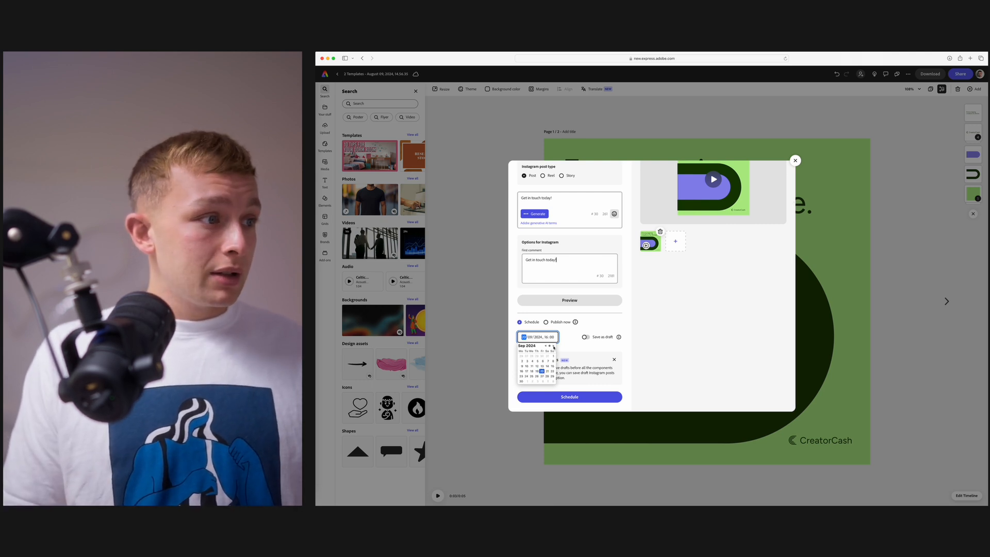
pyautogui.click(553, 346)
pyautogui.click(537, 376)
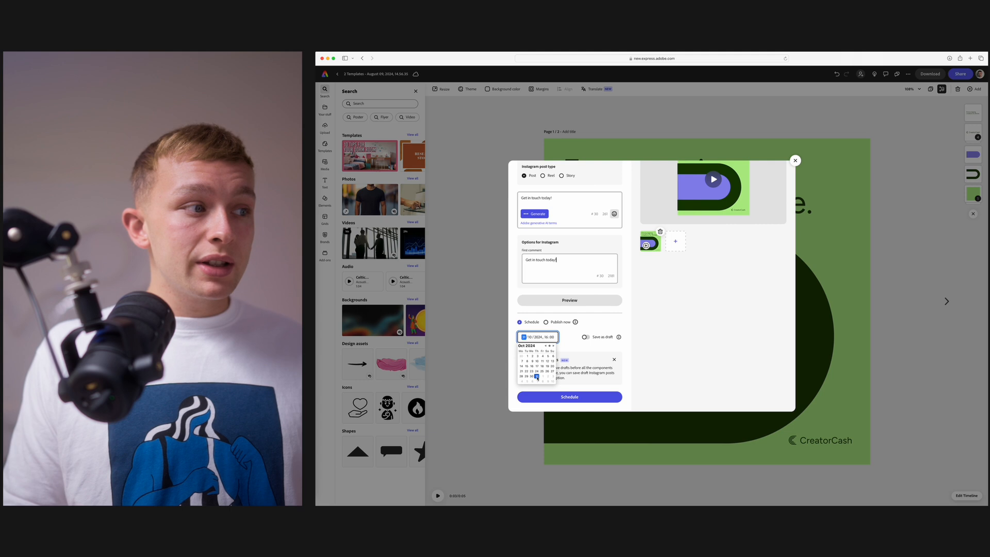
pyautogui.click(573, 339)
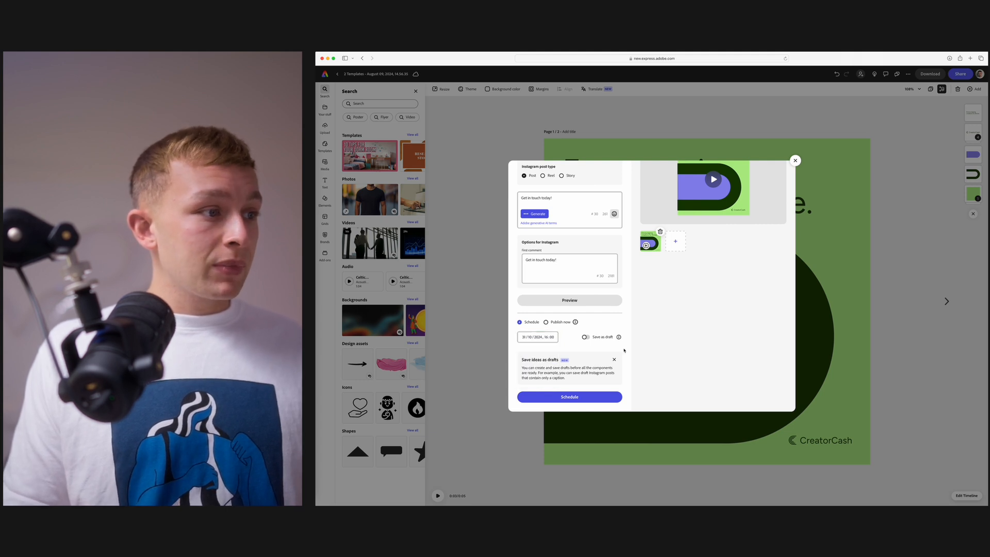
pyautogui.click(568, 396)
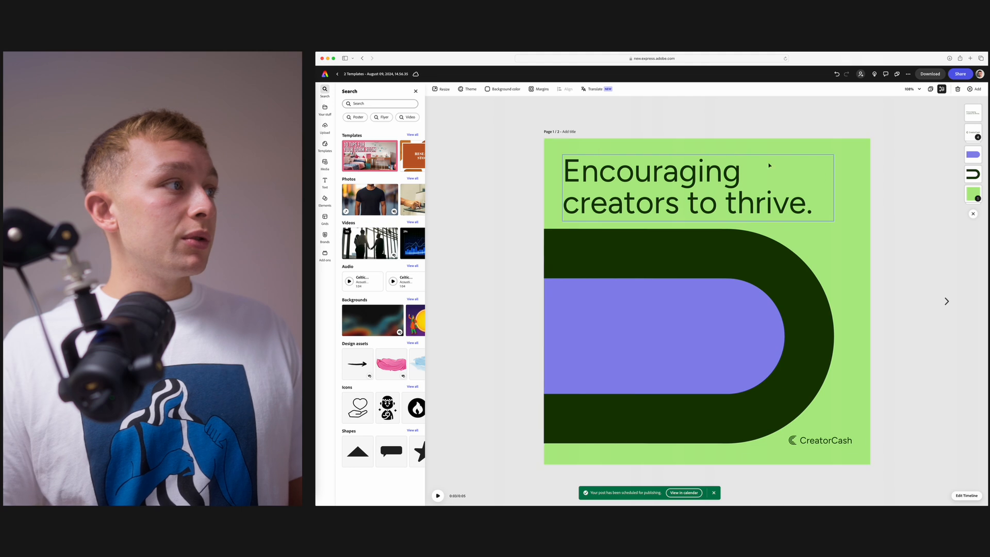
# Leave the design, open the content schedule at October 2024 and preview the X post planned for the 31st.
pyautogui.click(337, 74)
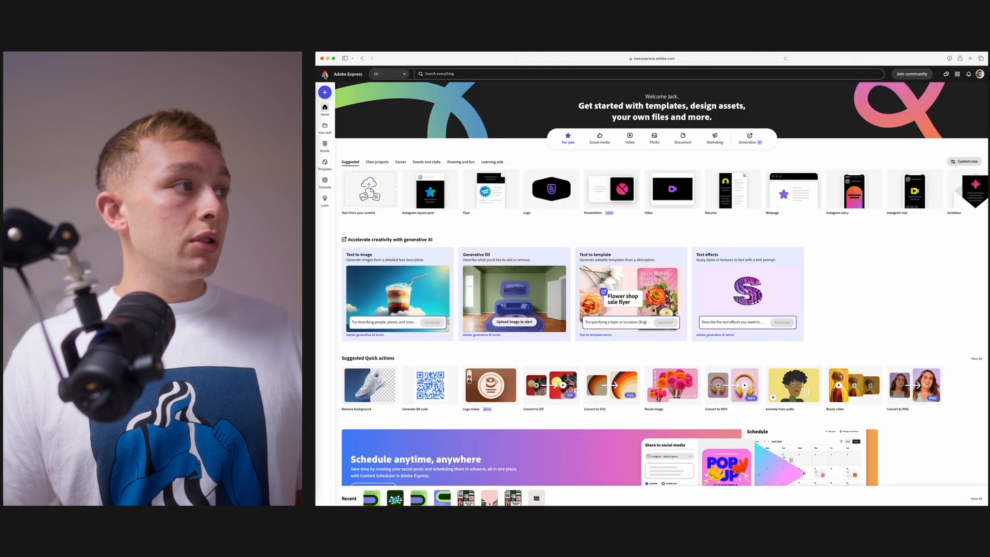
pyautogui.click(325, 182)
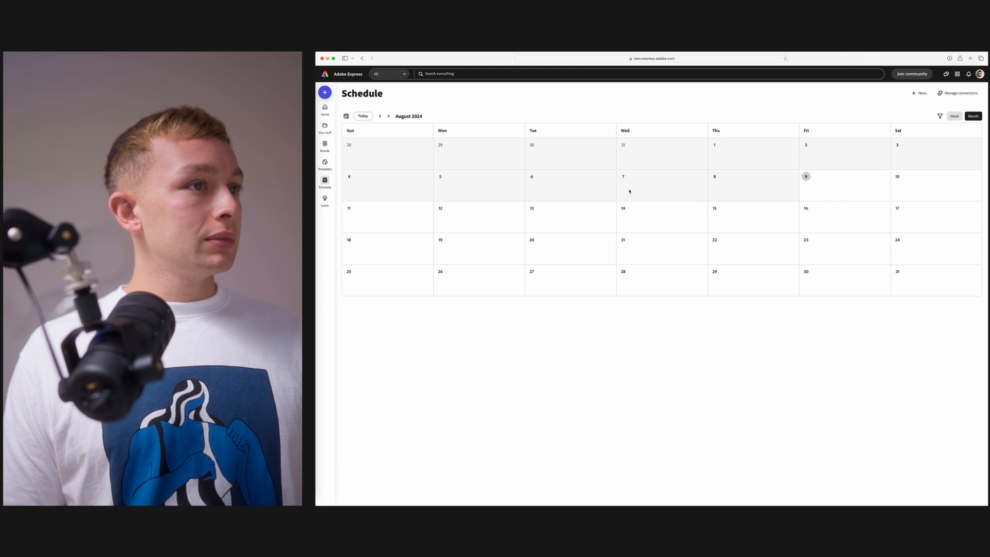
pyautogui.click(389, 116)
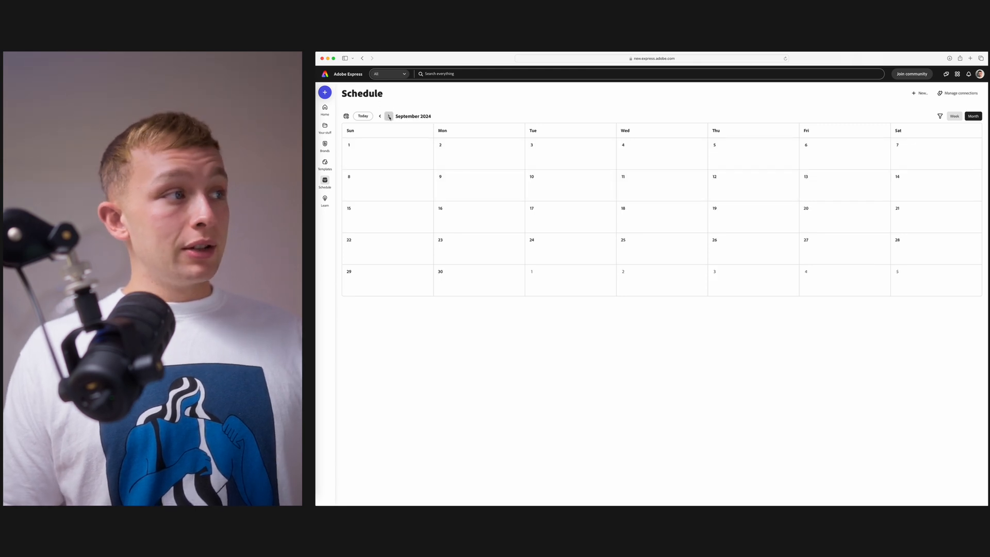
pyautogui.click(389, 116)
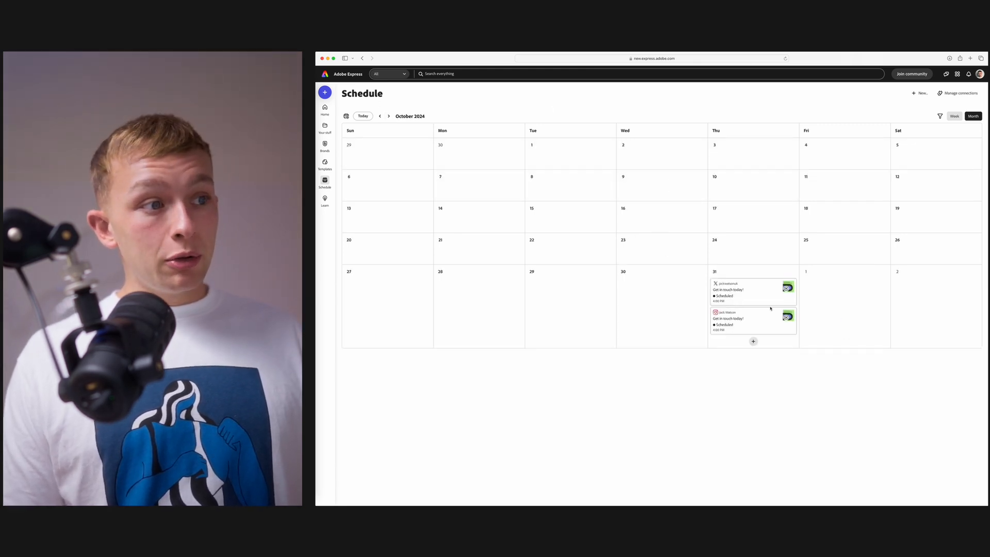
pyautogui.moveTo(746, 302)
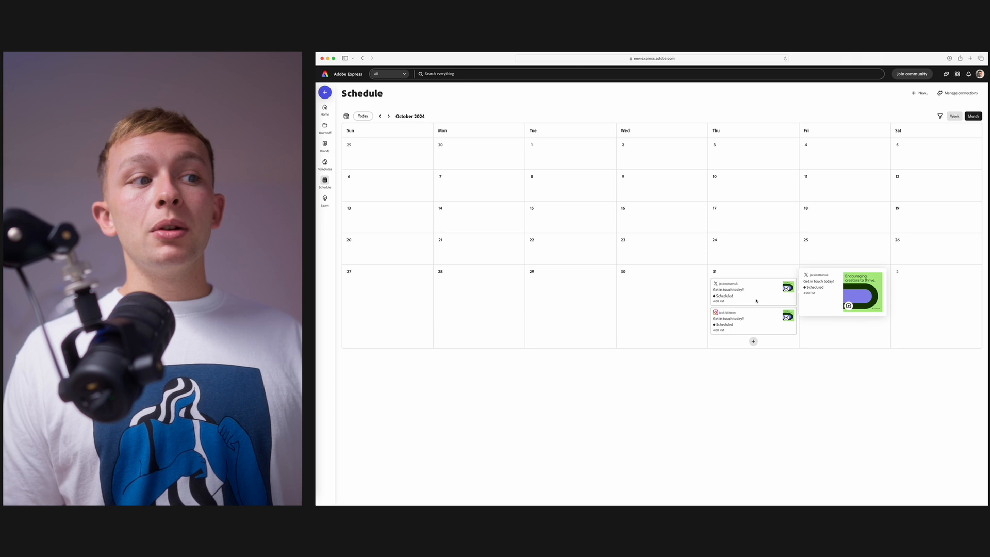
# Delete the X post scheduled for 31 October from the calendar.
pyautogui.click(751, 296)
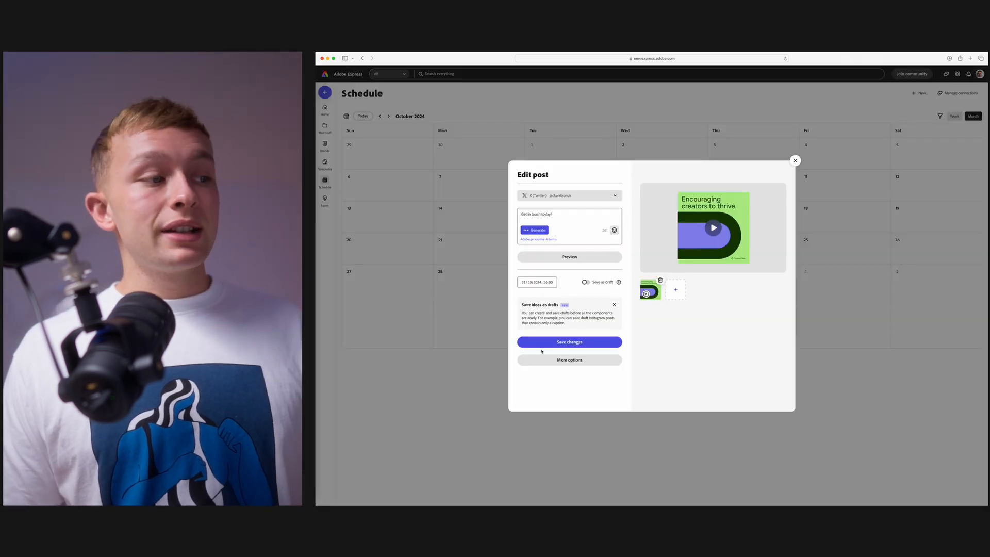
pyautogui.click(570, 360)
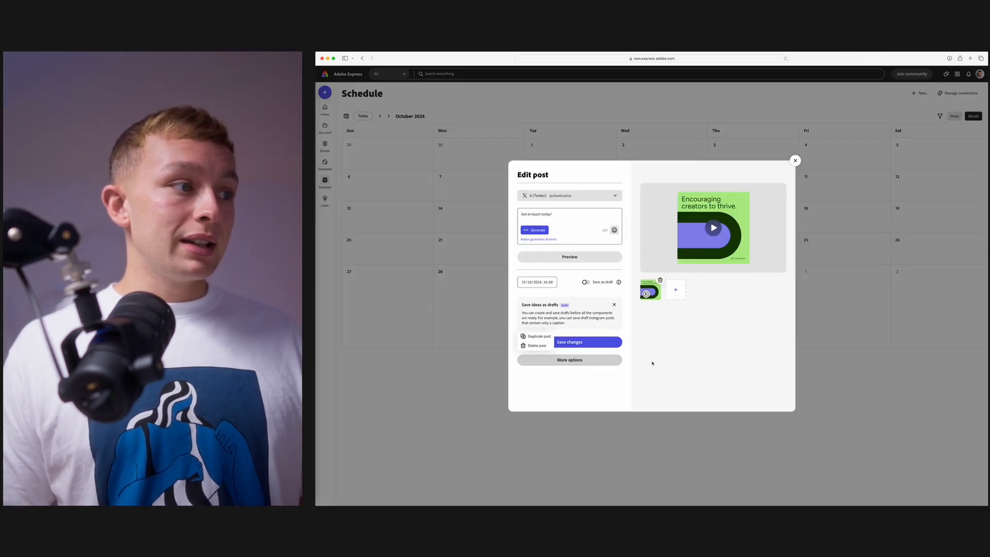
pyautogui.click(536, 345)
pyautogui.click(700, 309)
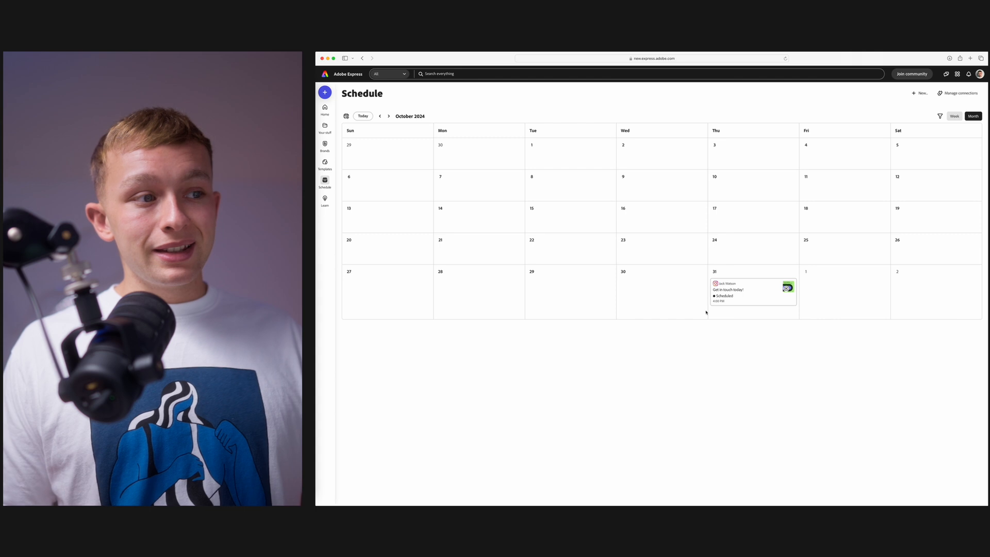
# Delete the Instagram post scheduled for 31 October from the calendar.
pyautogui.click(743, 292)
pyautogui.scroll(-3, 556, 368)
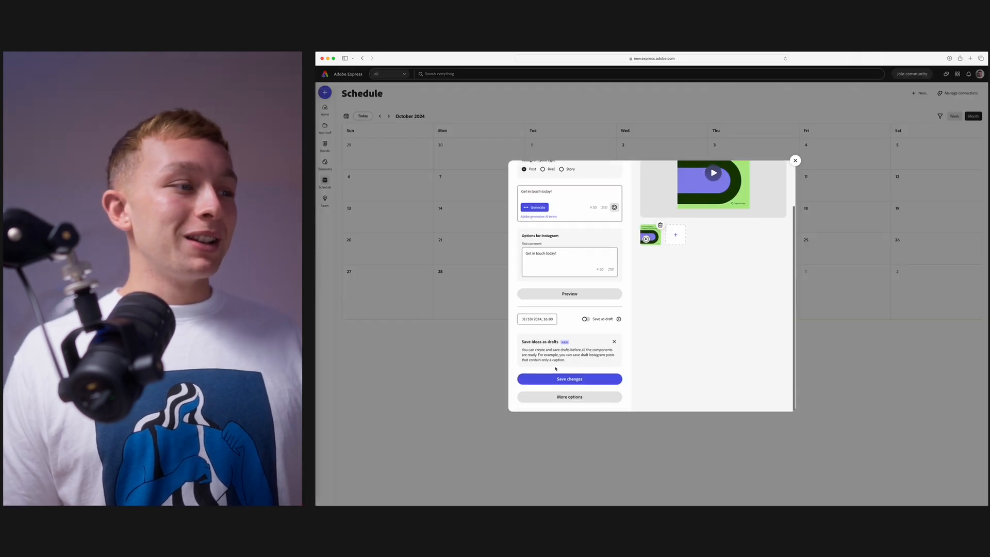
pyautogui.click(565, 397)
pyautogui.click(539, 384)
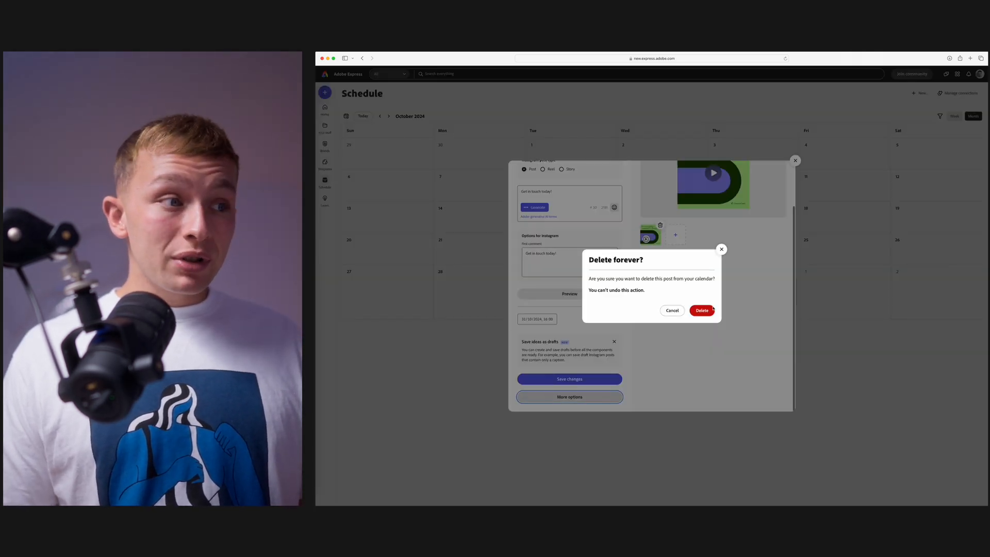
pyautogui.click(702, 310)
# Return to the home page and open the overview of brands.
pyautogui.click(326, 107)
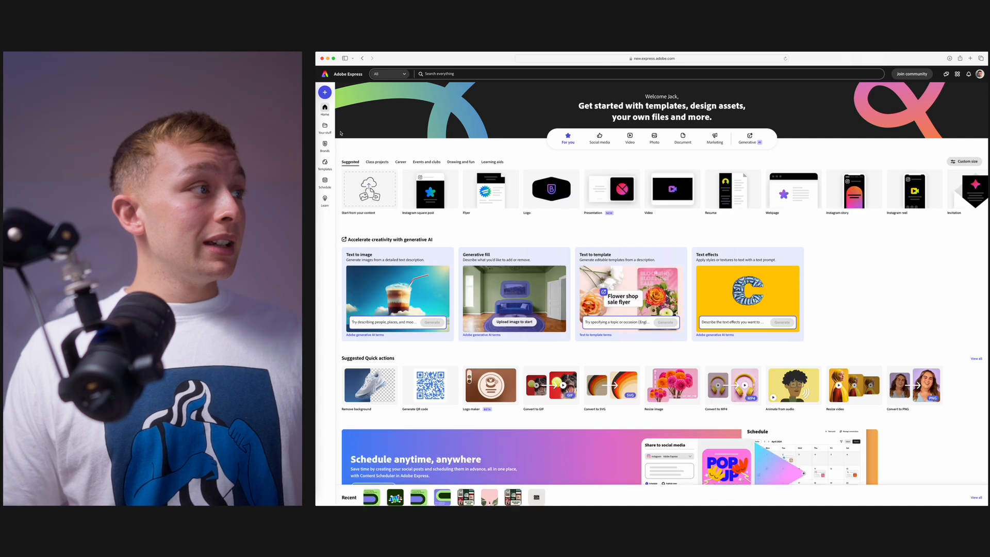
pyautogui.click(325, 145)
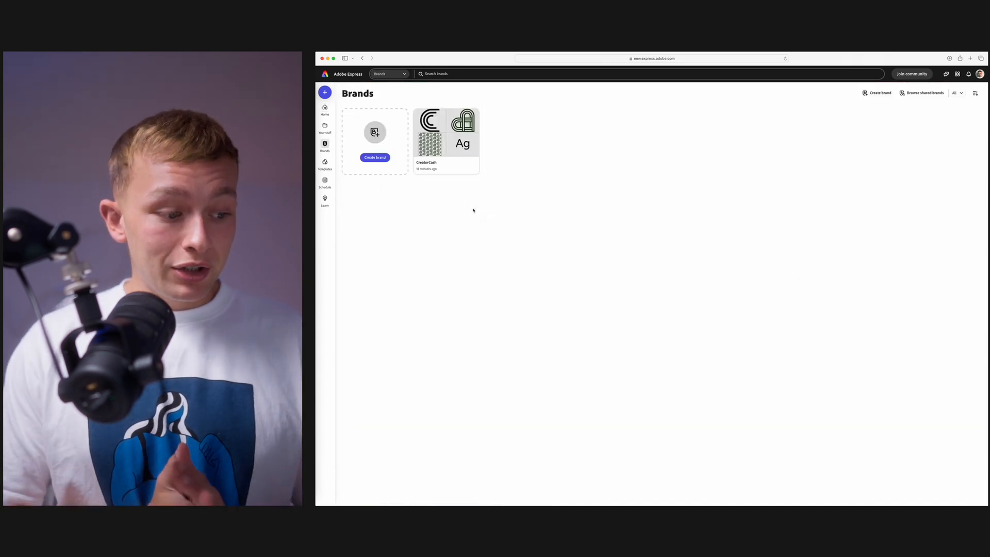